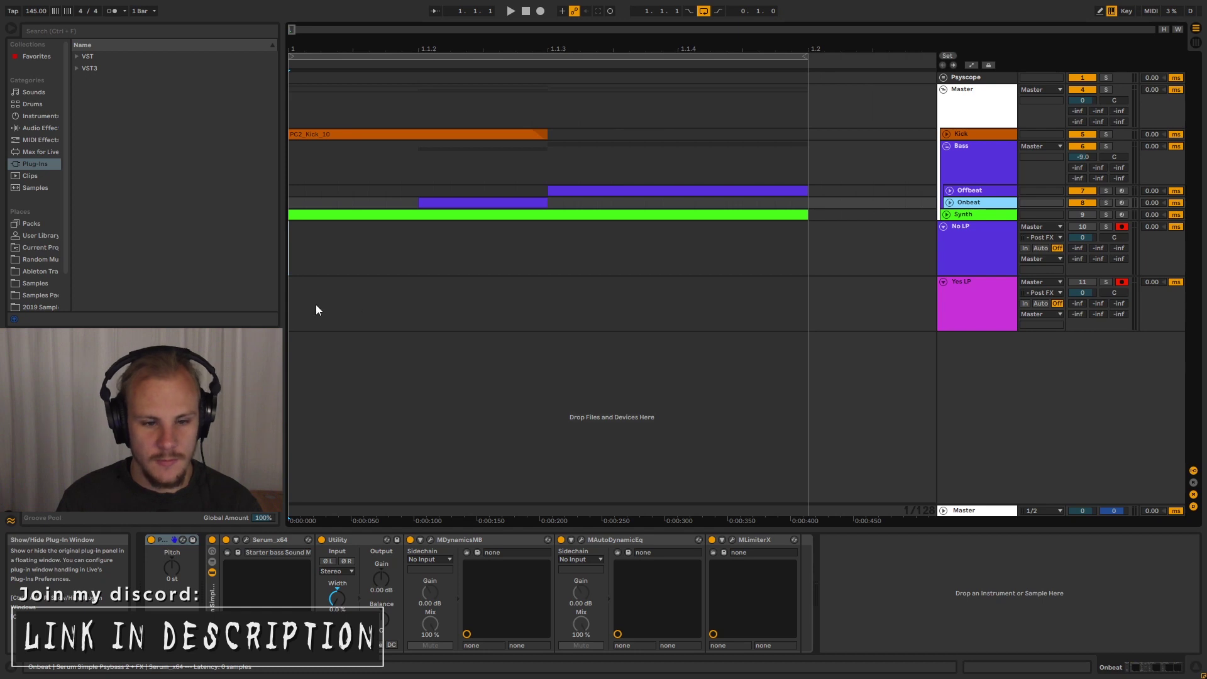
Step: Inspect the harmonics of Oscillator A's wavetable in the Onbeat track's Serum, and close the plugin
left_click(246, 539)
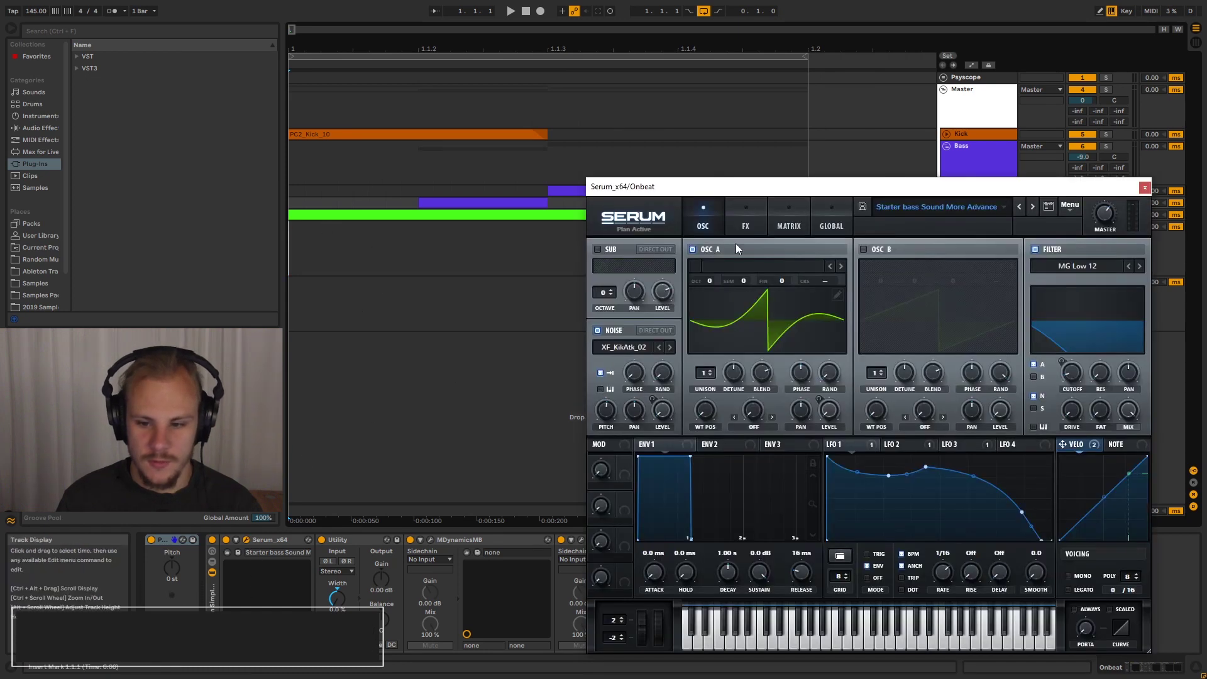
left_click_drag(839, 189, 801, 116)
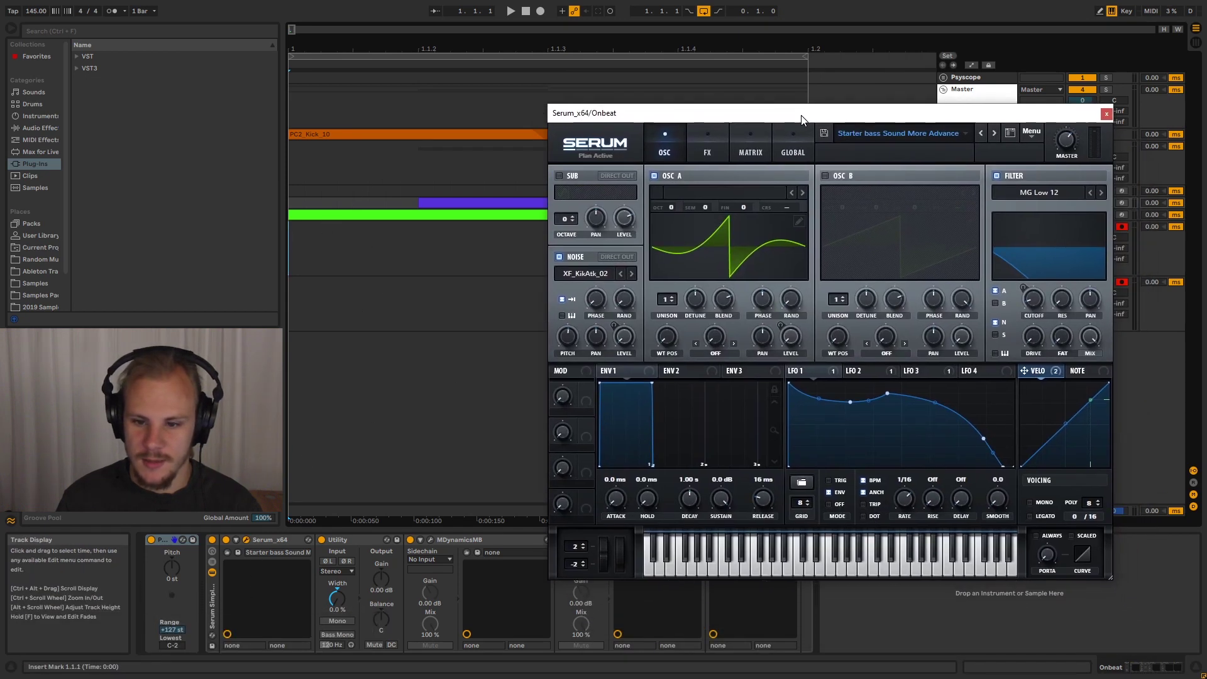
left_click(802, 224)
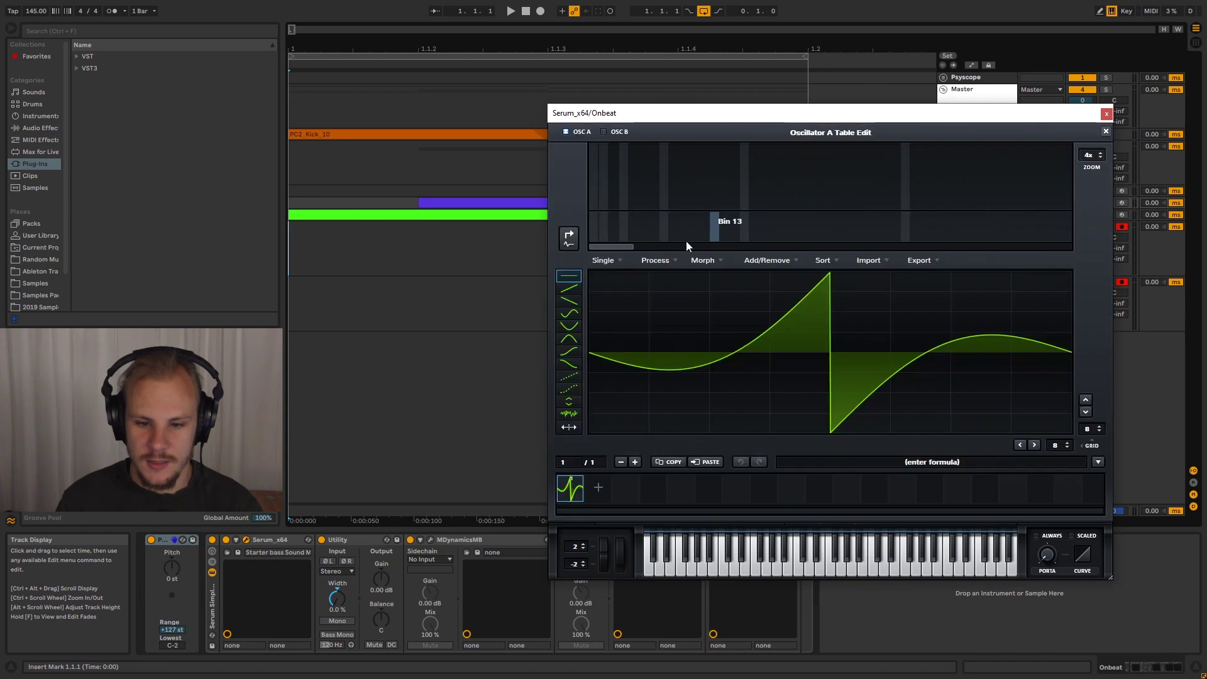
left_click(569, 235)
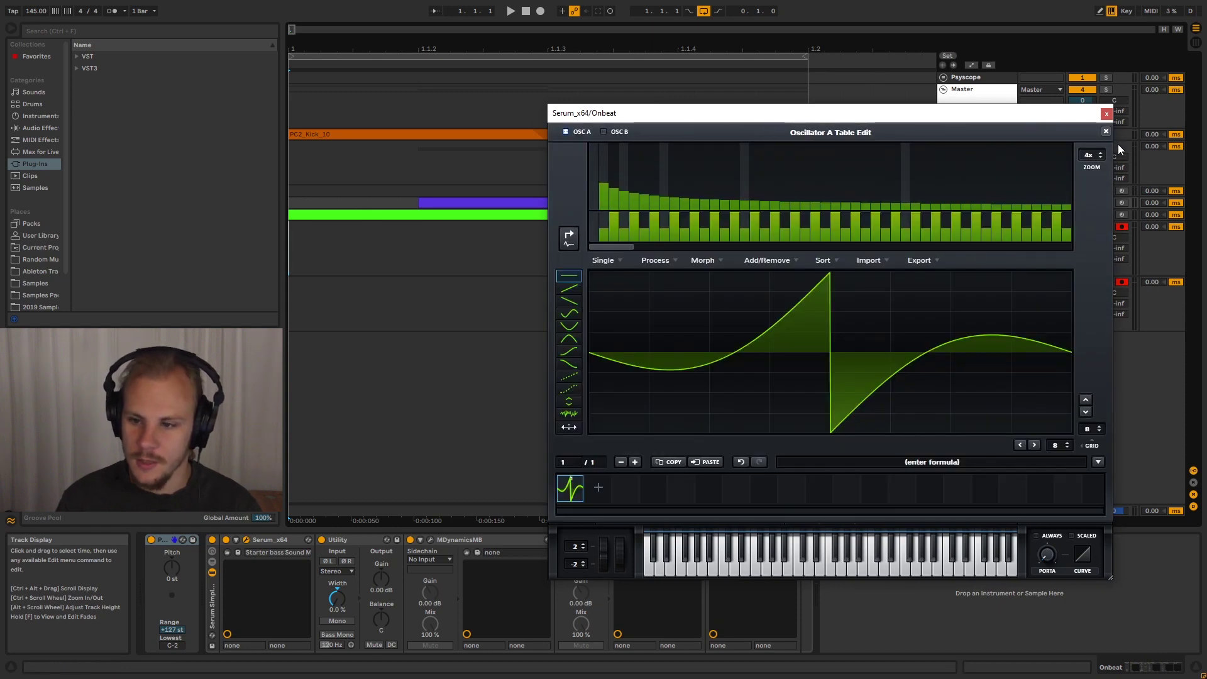
left_click(1105, 131)
left_click(1106, 114)
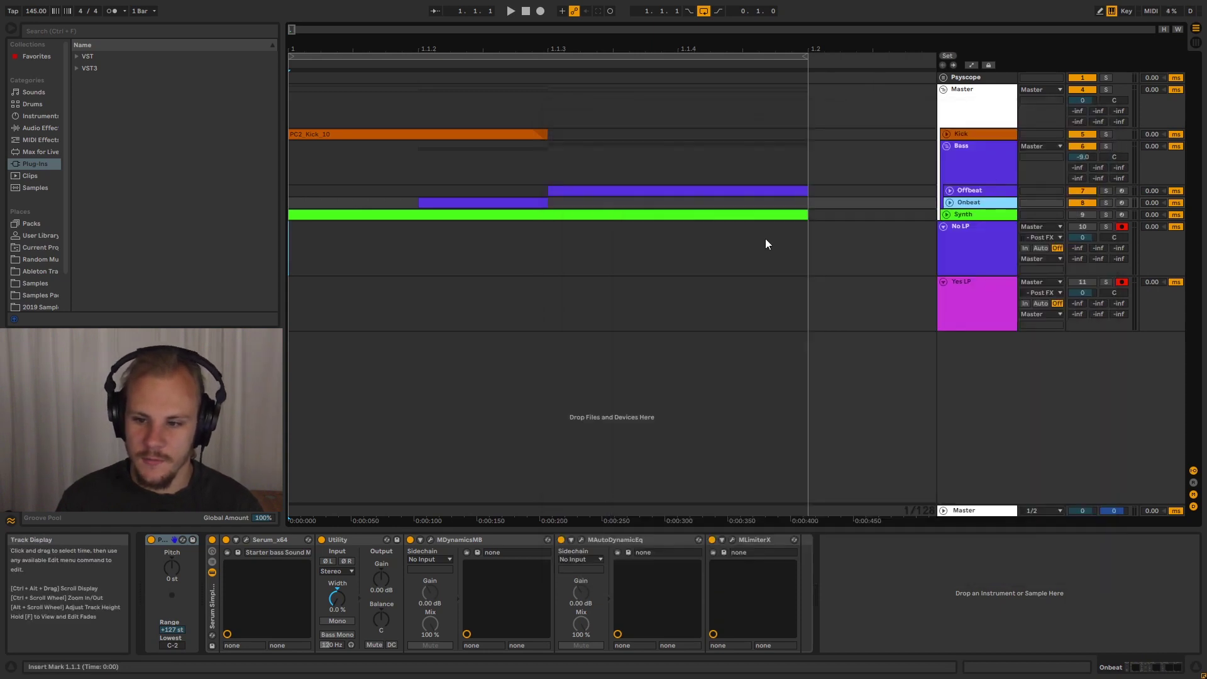
Step: Collapse the Bass group and play the kick and bass loop from its start
left_click(963, 149)
left_click(945, 146)
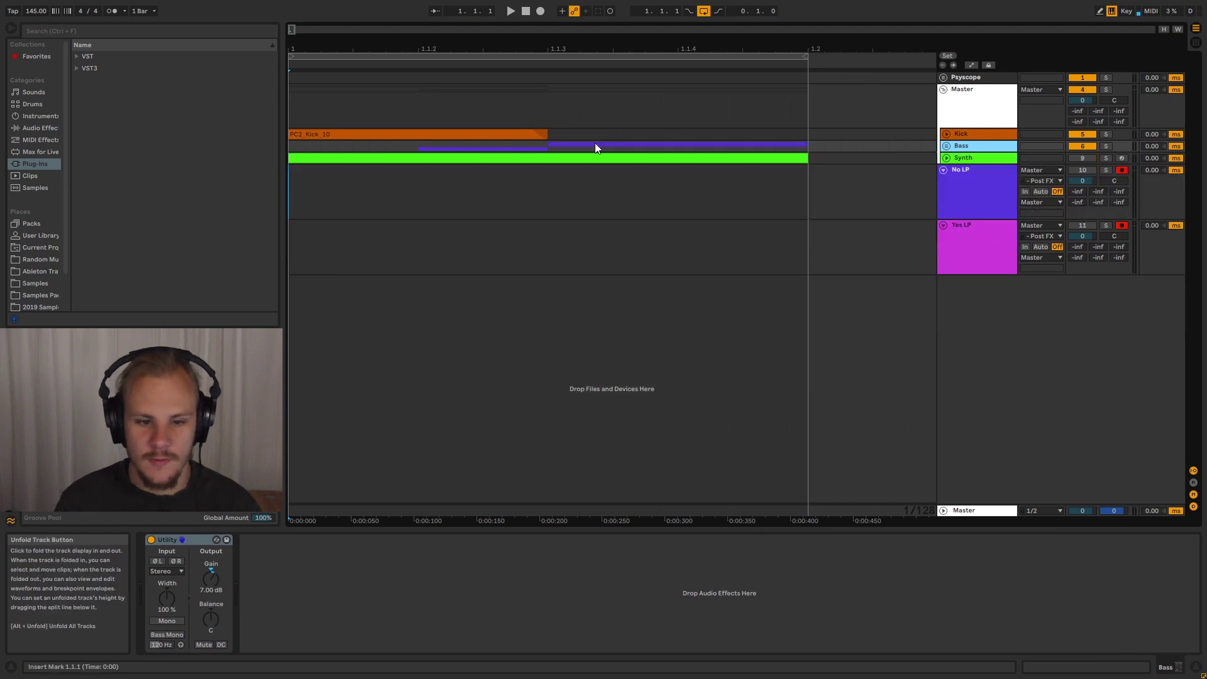
left_click(298, 137)
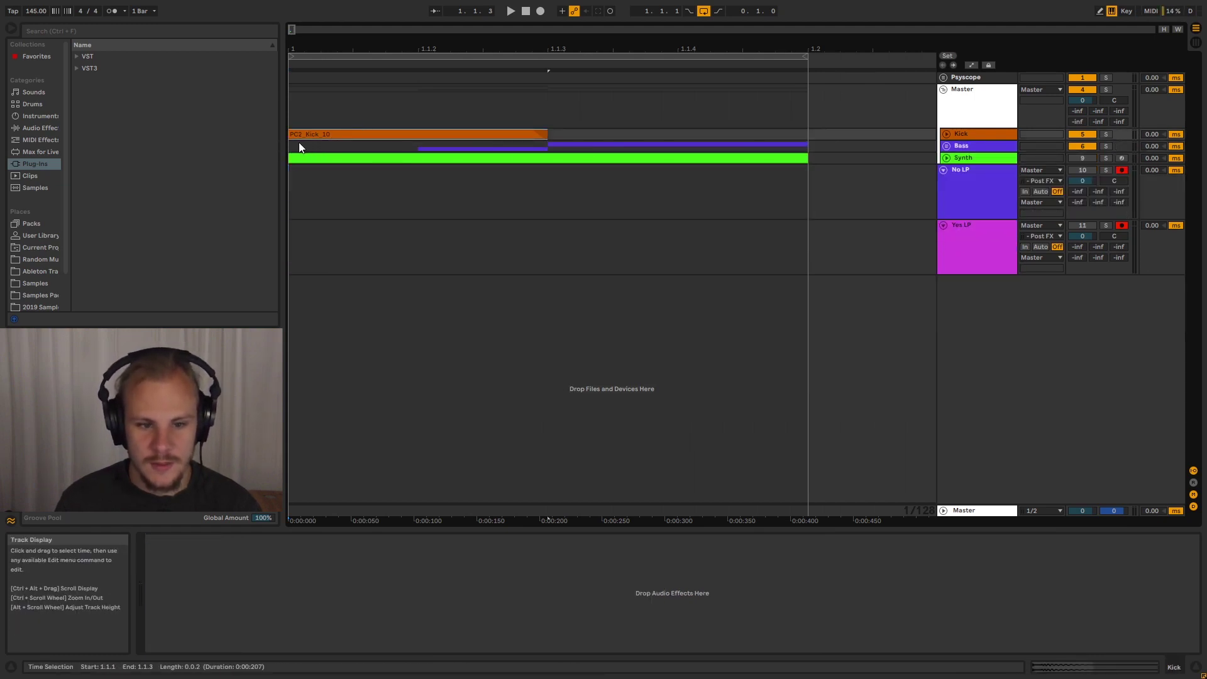
left_click(299, 144)
key("space")
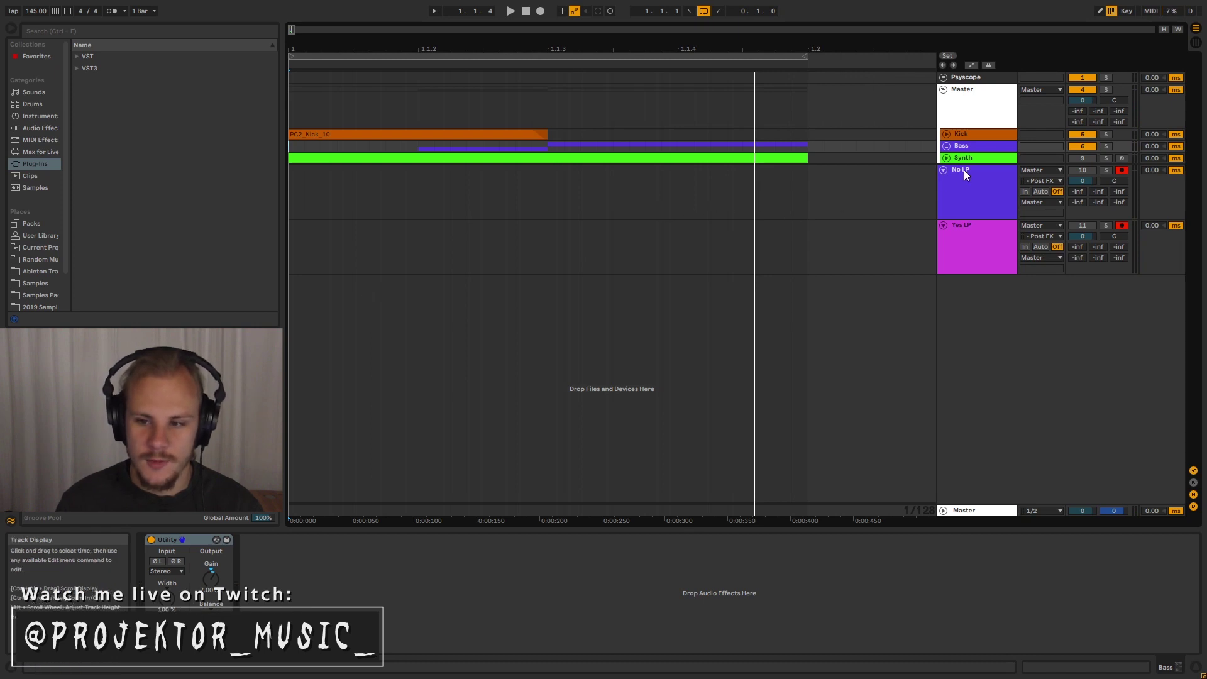
Step: Open the Psyscope plugin on the Psyscope track and set its latency offset to 70
left_click(976, 78)
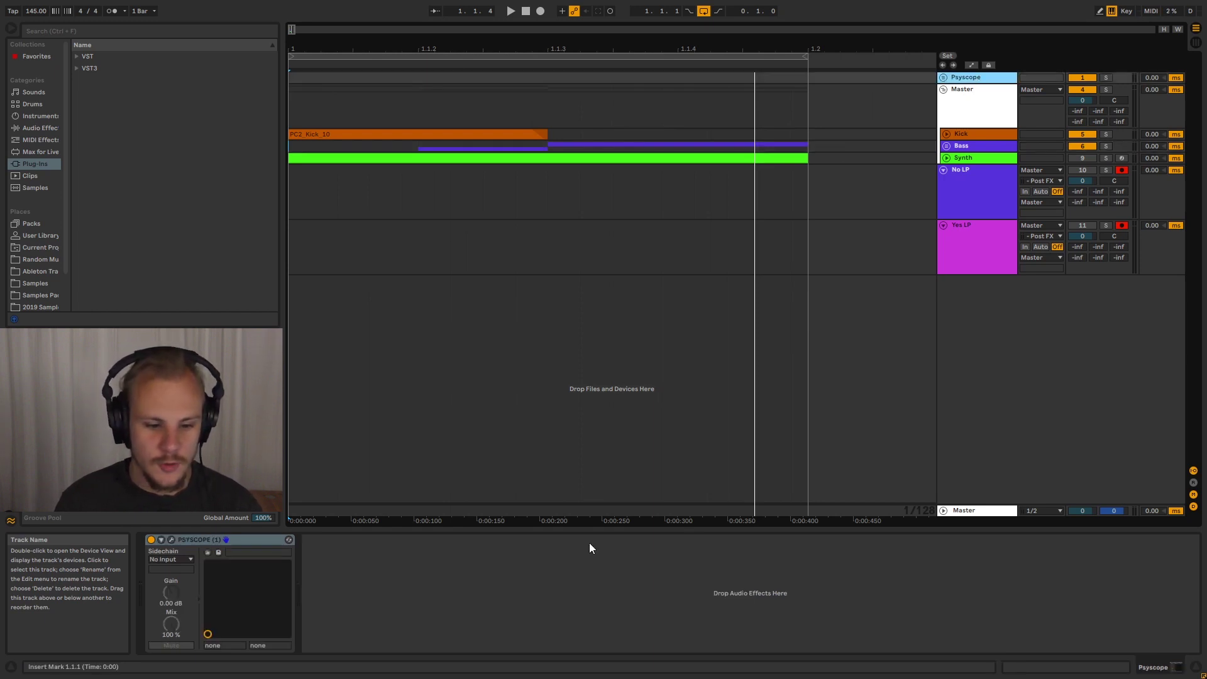
left_click(171, 539)
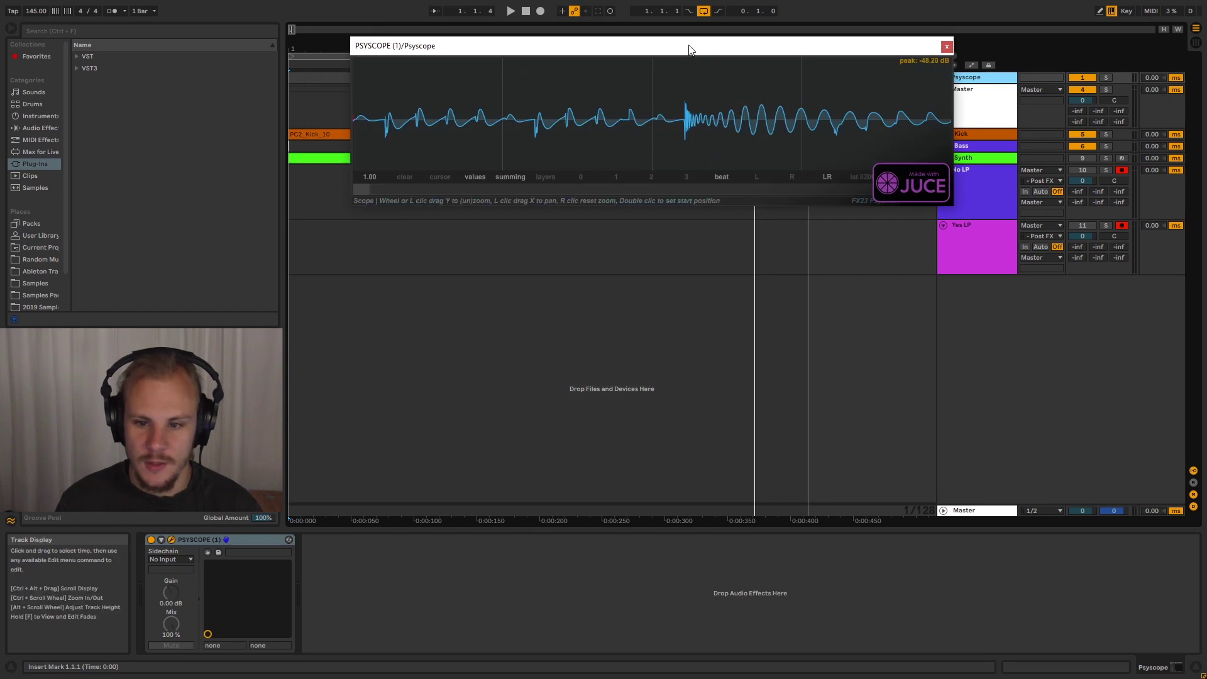
left_click_drag(689, 49, 714, 38)
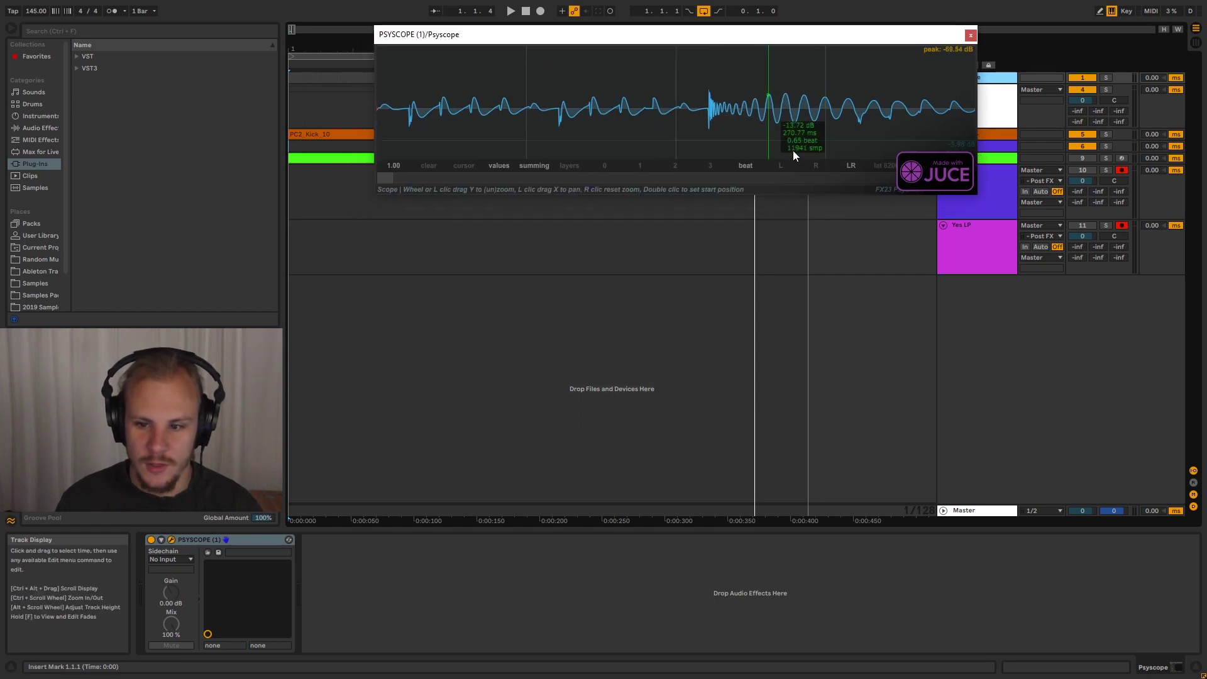
left_click(885, 166)
type("70")
key("Return")
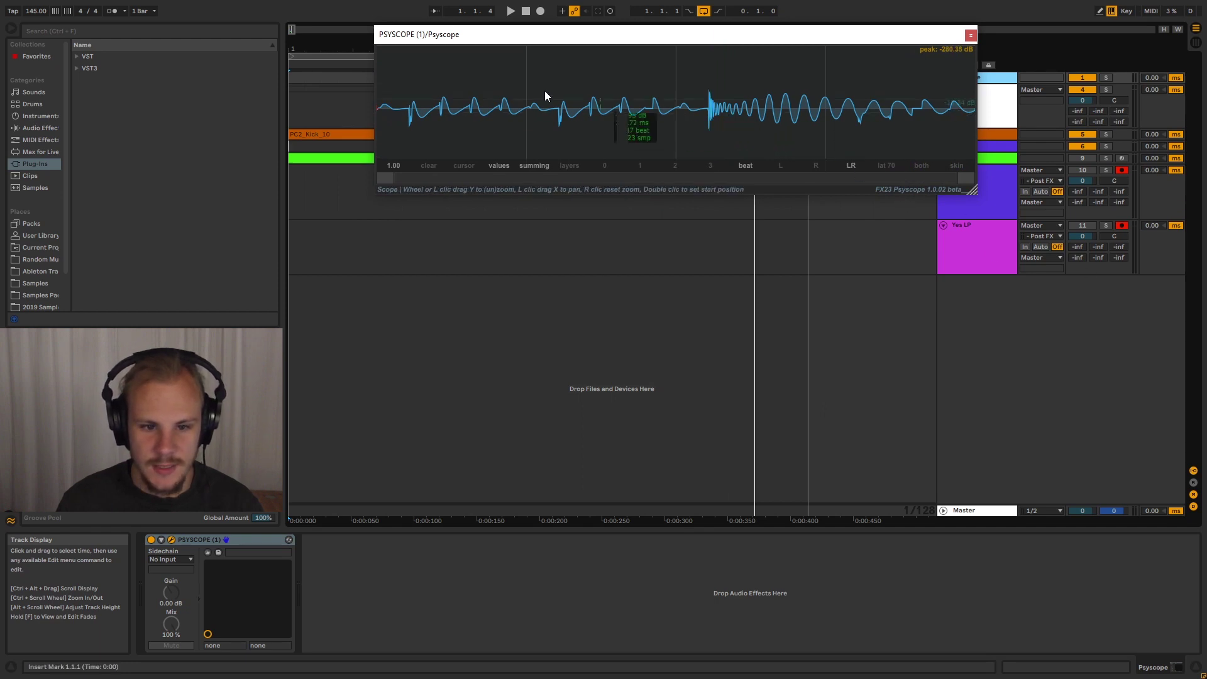
Step: Play the loop from the start to examine the kick and bass waveforms in the scope, and close the scope
left_click(288, 76)
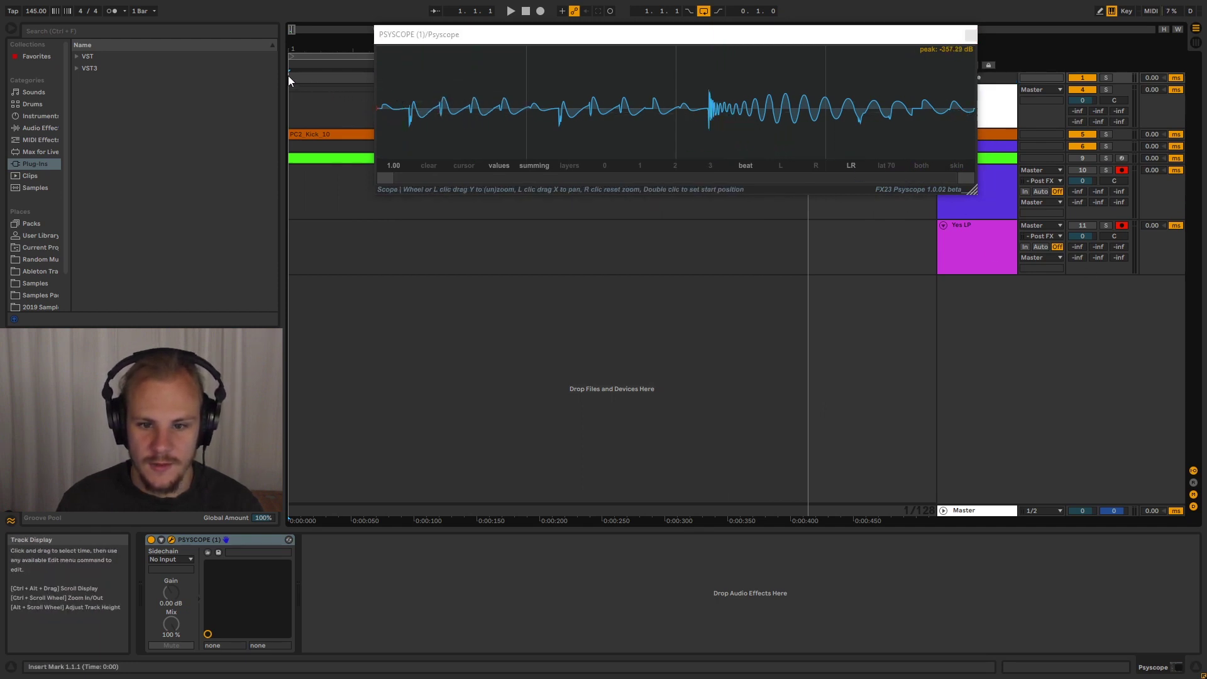
key("space")
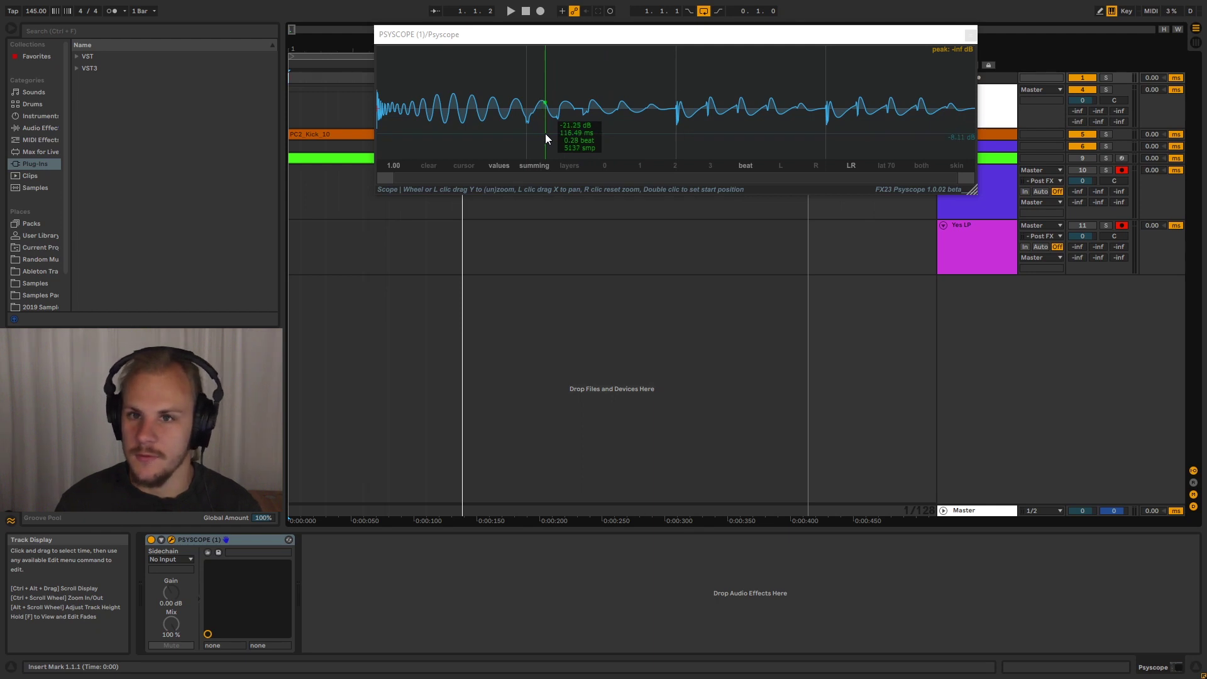
left_click(971, 36)
Step: Expand the Bass group and arrange the Onbeat track's Serum window directly below the reopened Psyscope window
left_click(946, 146)
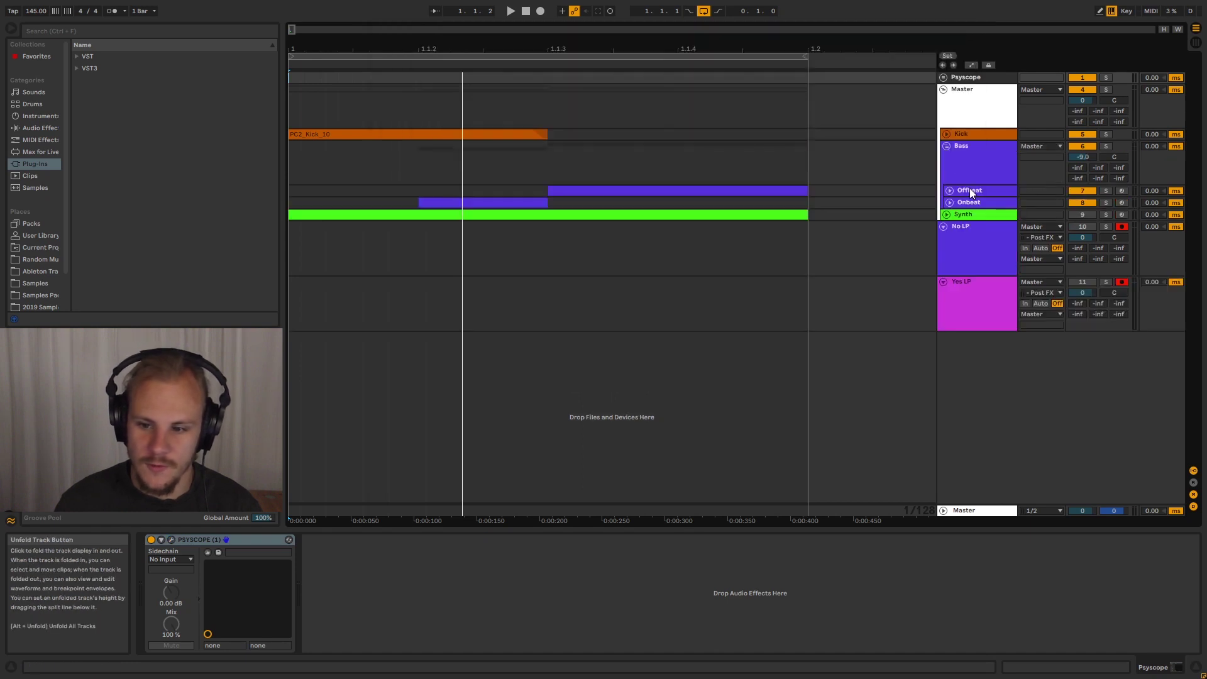
left_click(968, 202)
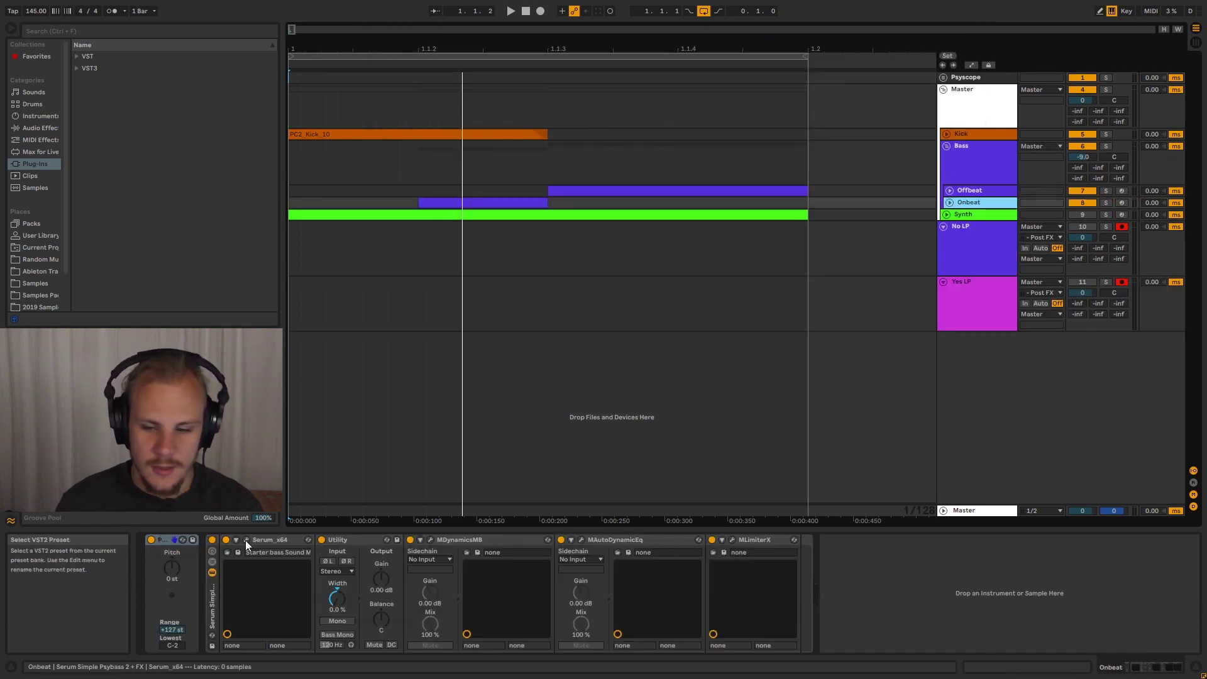
left_click(245, 541)
left_click_drag(806, 120, 647, 211)
left_click(968, 77)
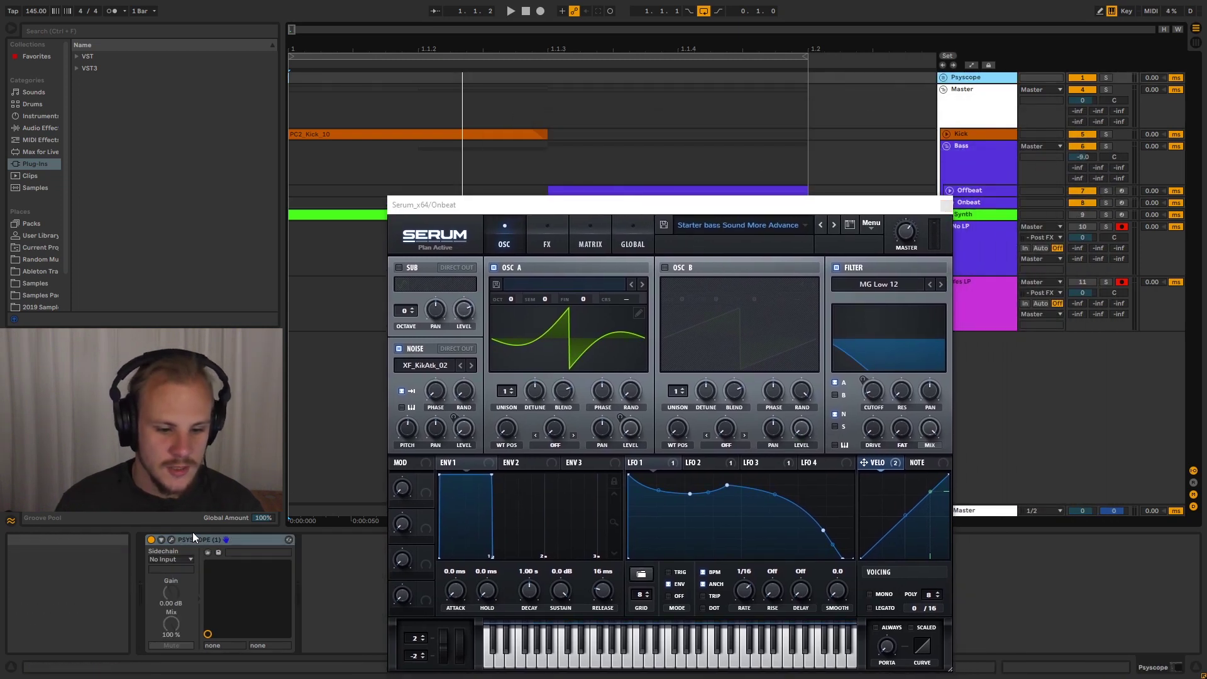
left_click(171, 539)
left_click_drag(756, 37, 776, 22)
left_click_drag(660, 204, 660, 196)
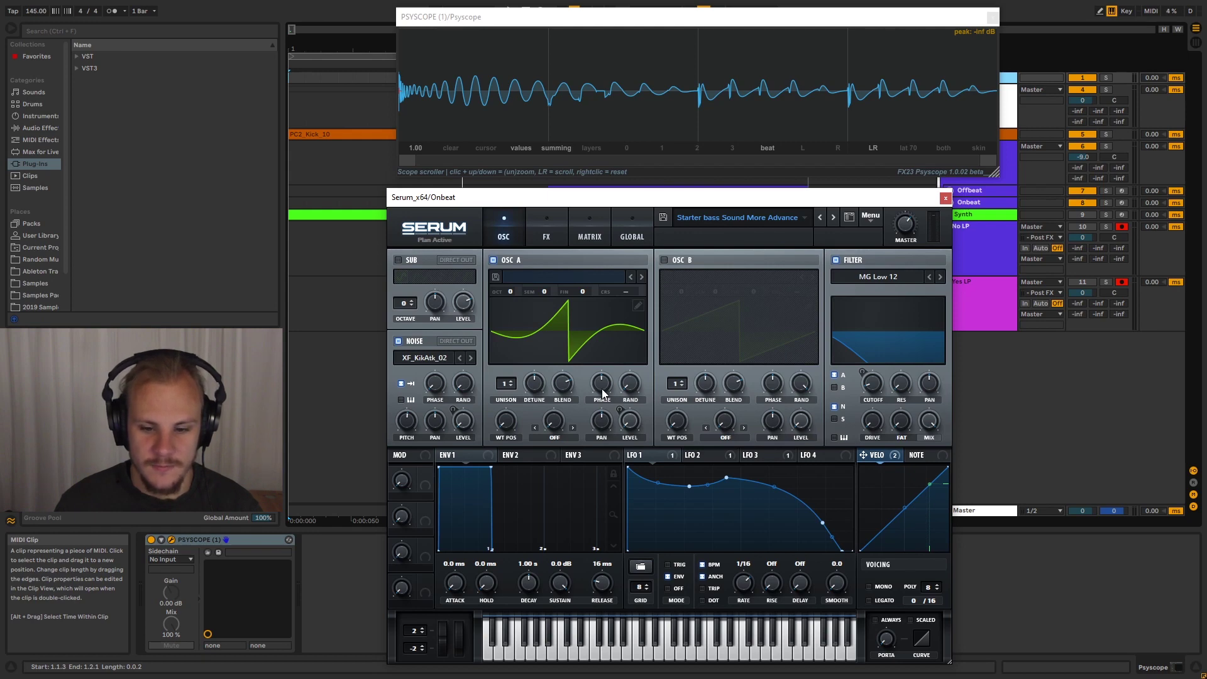
Step: Try a lower Oscillator A phase on the Onbeat bass, reset it to its default, and close Serum
left_click_drag(601, 388, 587, 410)
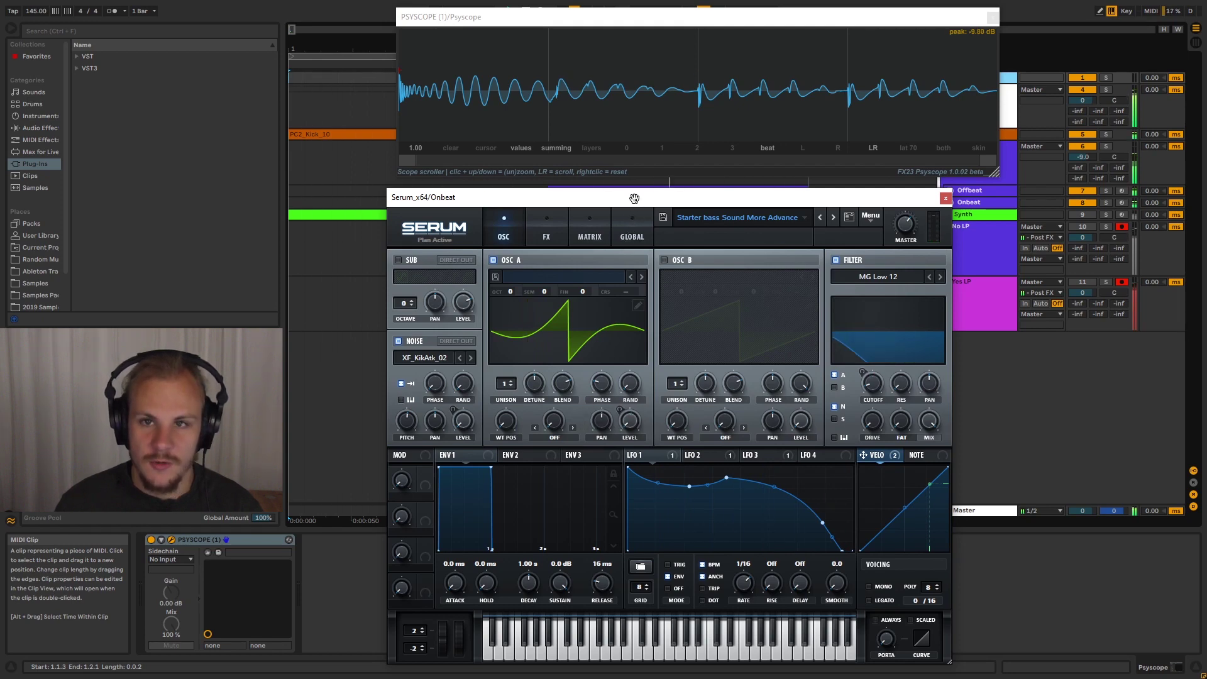
left_click(715, 188)
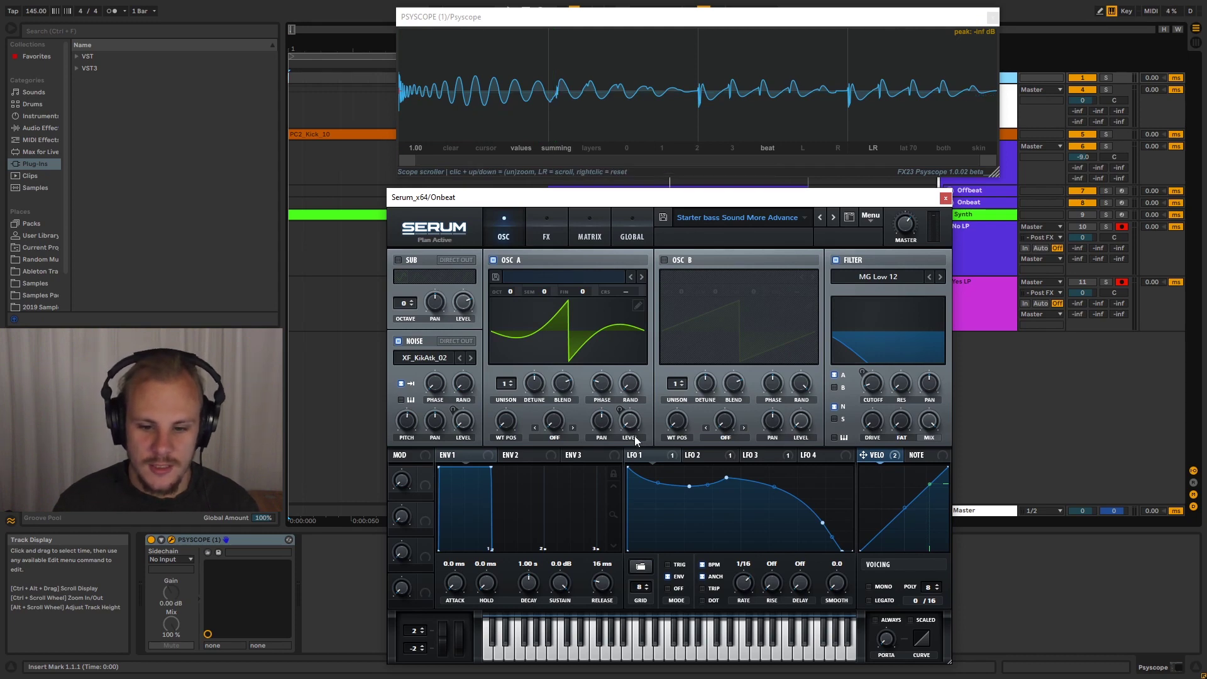
double_click(607, 385)
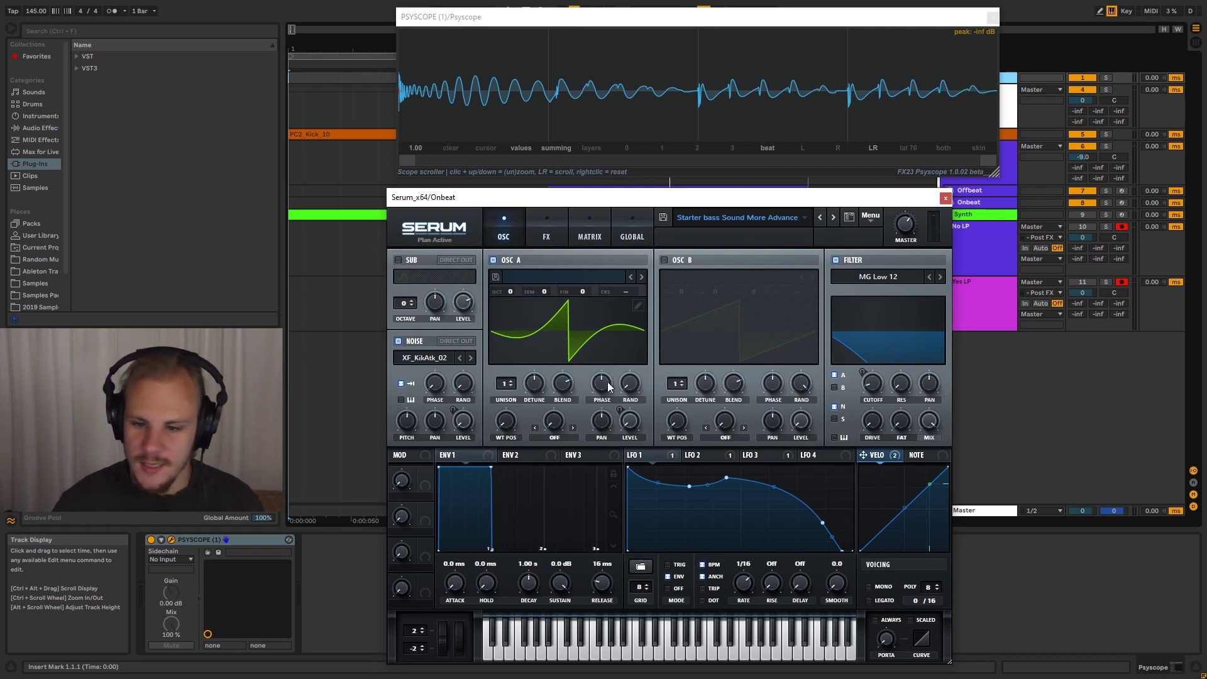
left_click(945, 199)
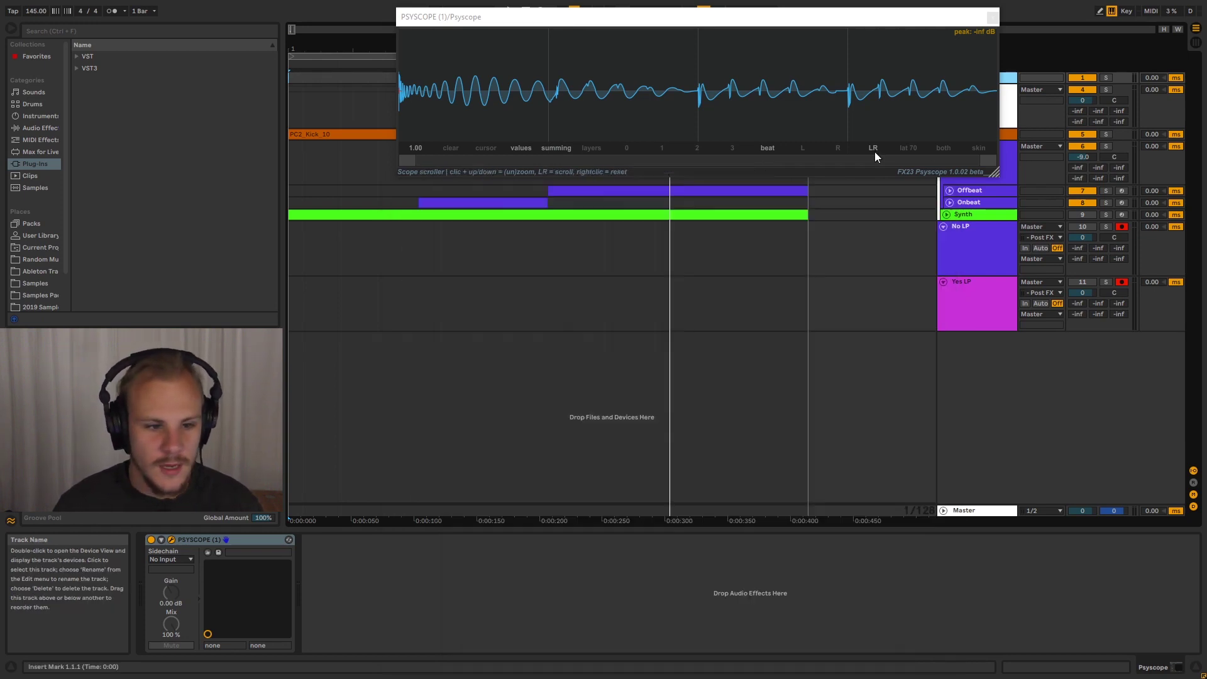
Step: Add the MeldaProduction MFreeformPhase effect to the Kick track
left_click(76, 56)
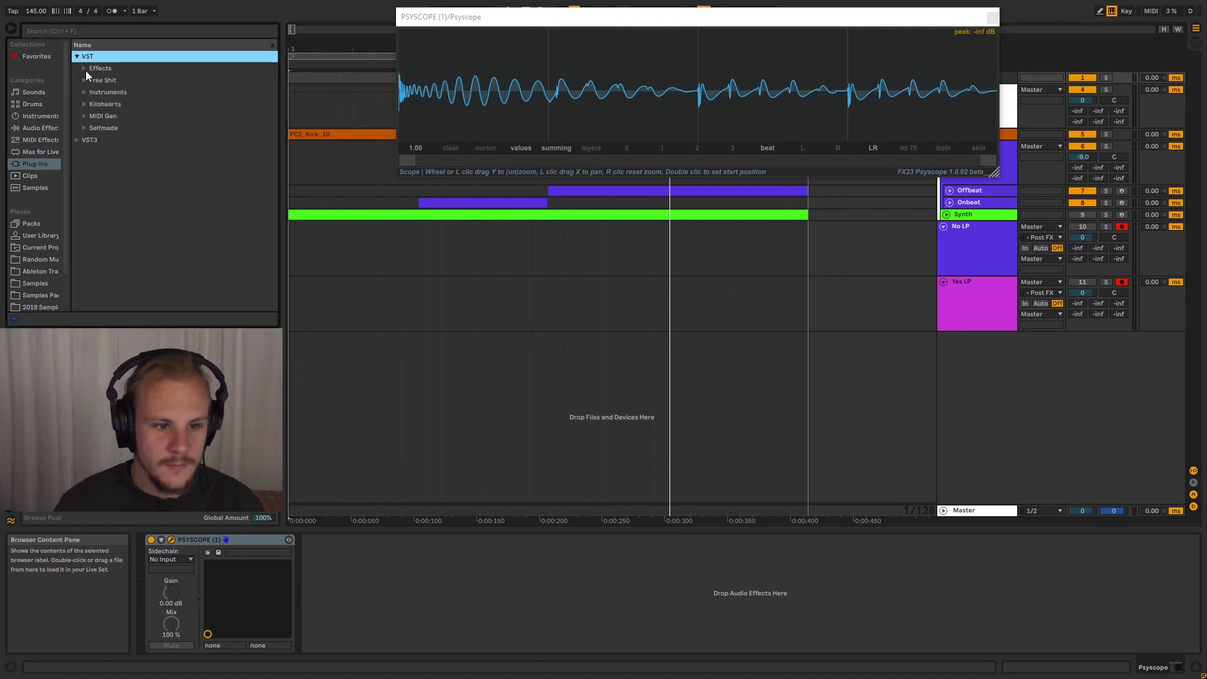
left_click(84, 68)
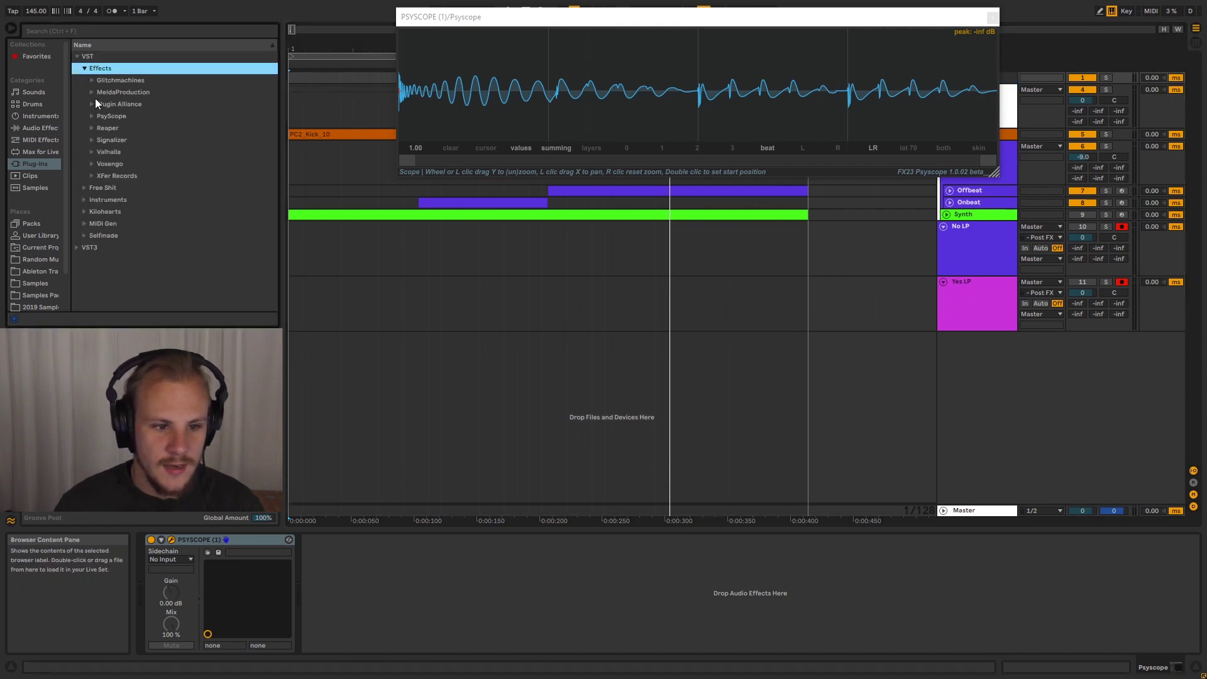
left_click(91, 92)
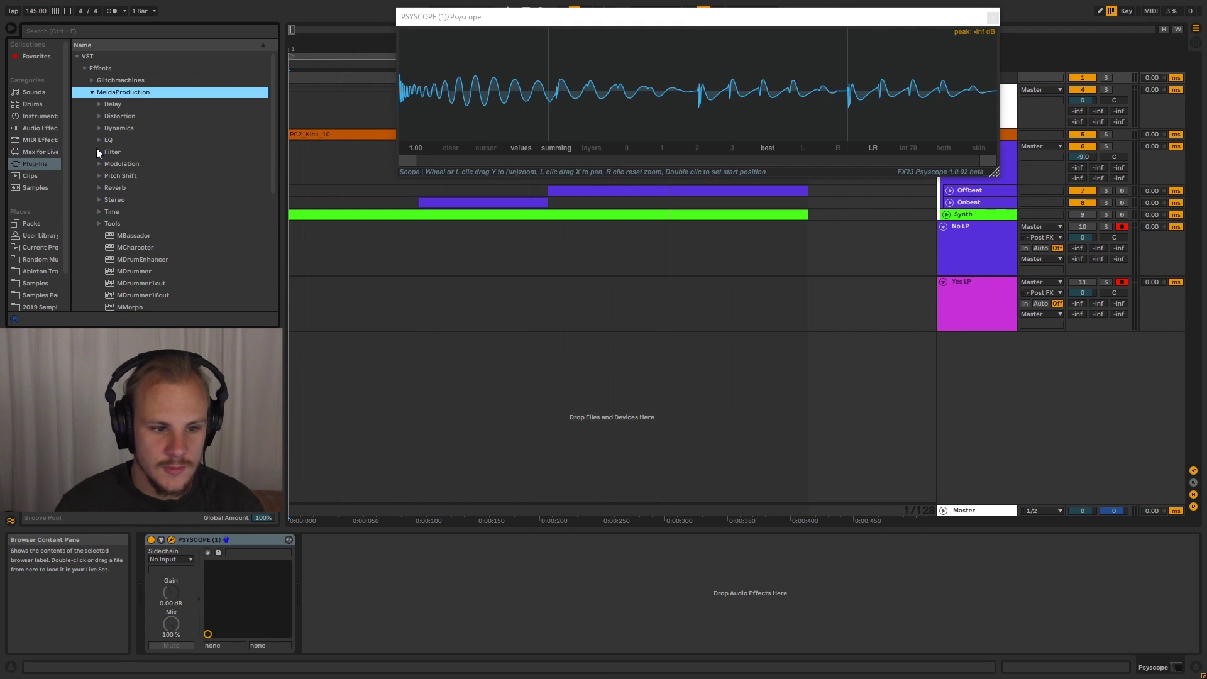
left_click(99, 223)
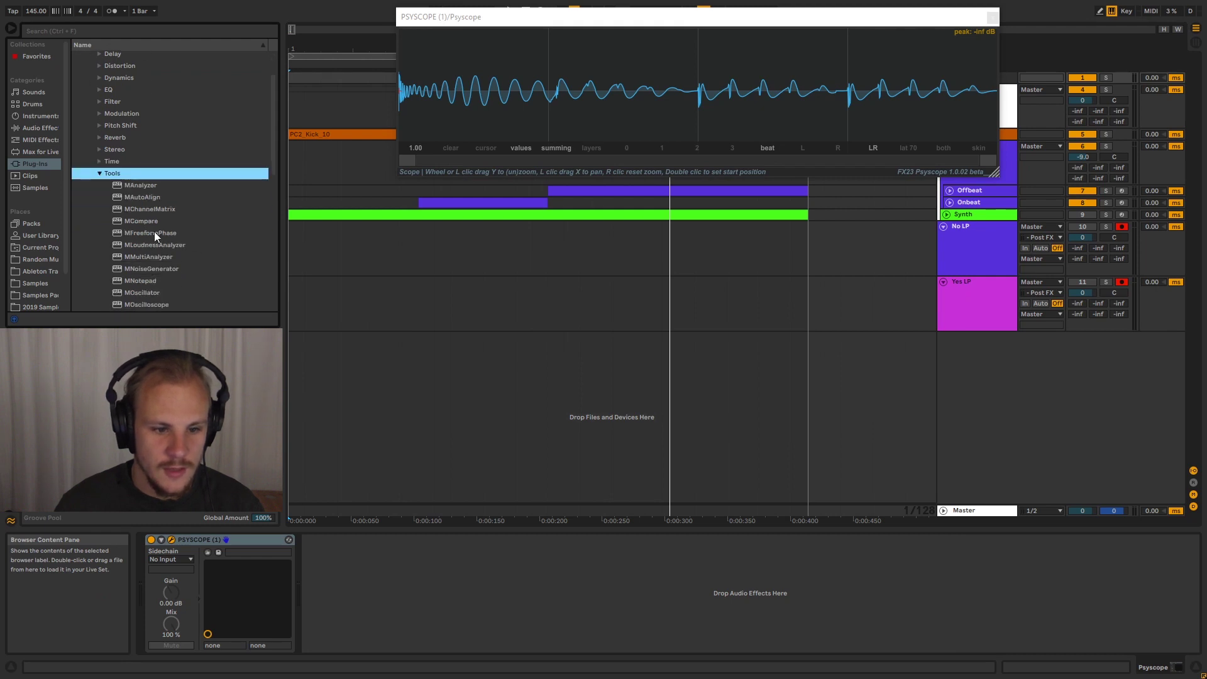
left_click_drag(137, 234, 331, 133)
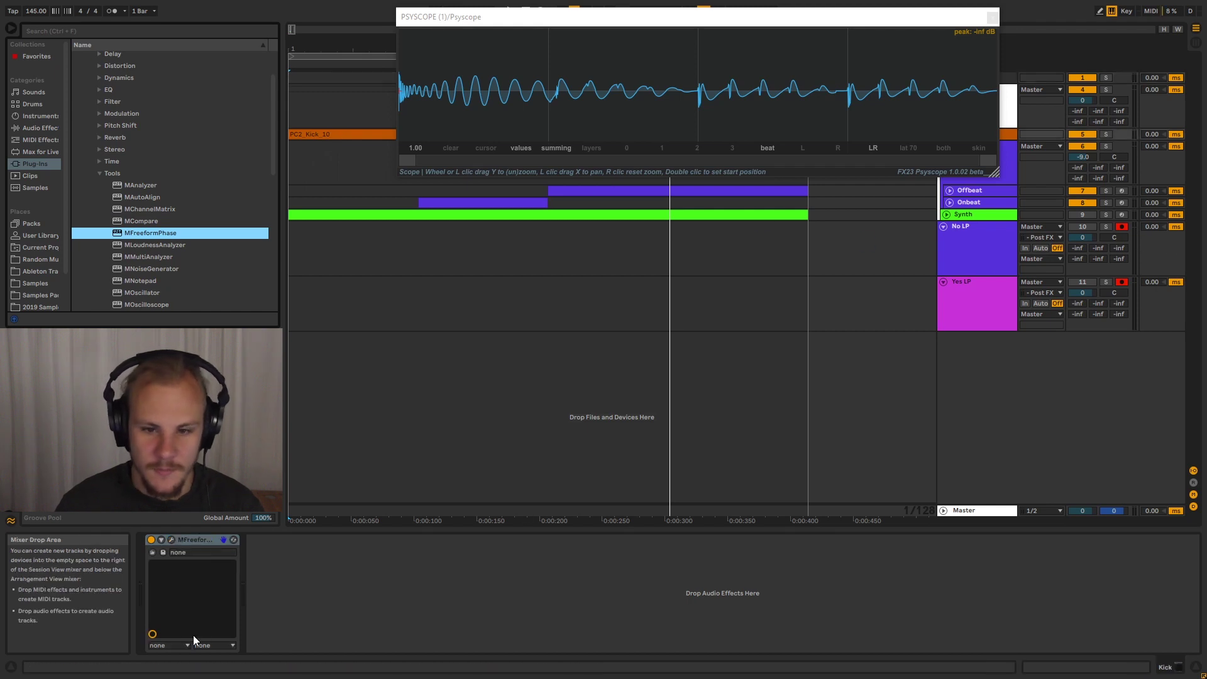
Step: Set the Psyscope latency offset to 8200 to compensate for the added effect
double_click(908, 149)
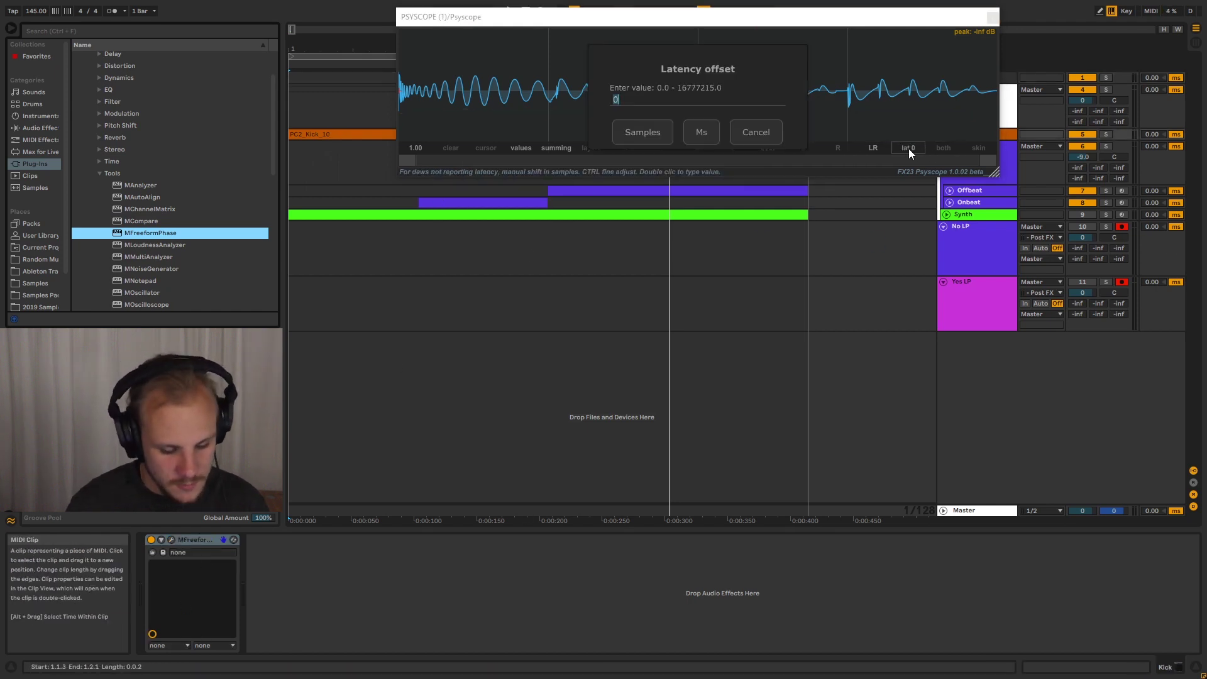
type("820")
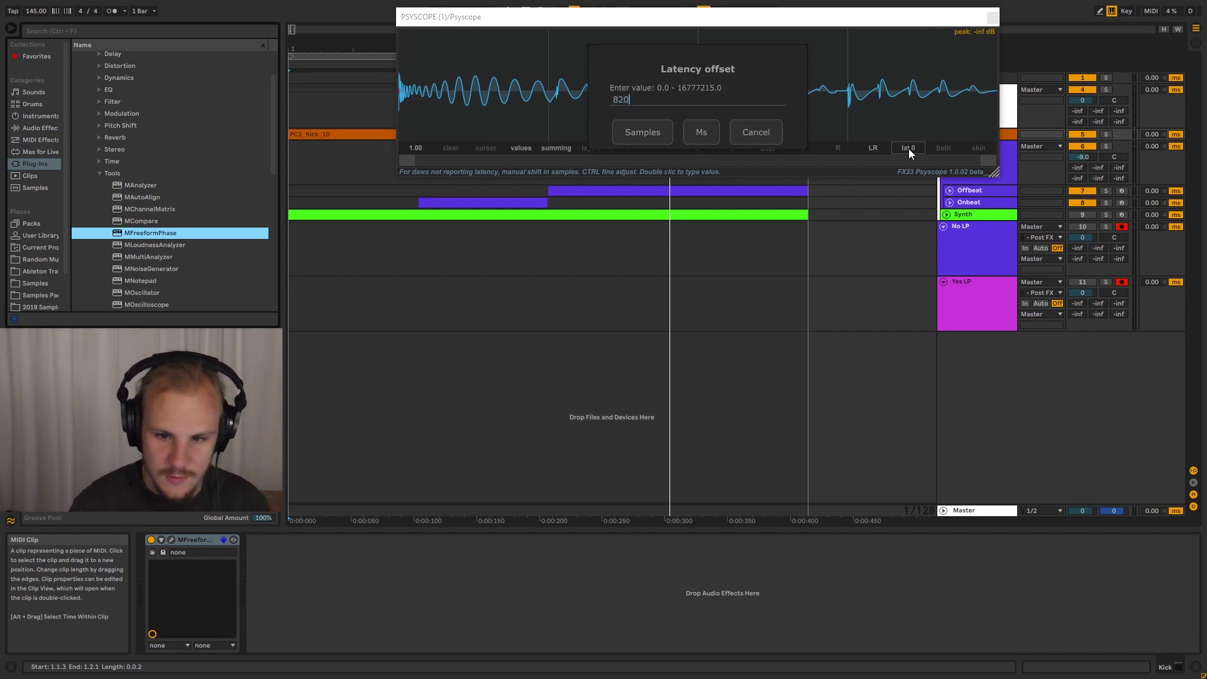
type("0")
key("Return")
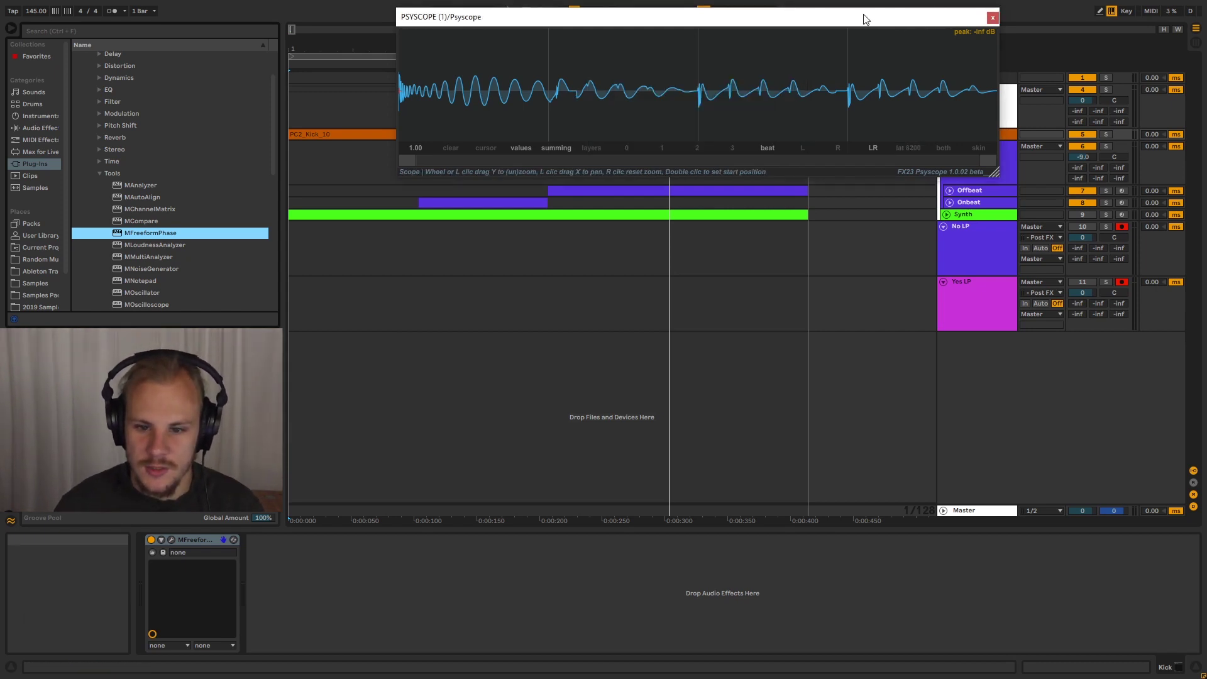
Step: Reposition the Psyscope window and play the loop from the start to check the waveform alignment
left_click_drag(863, 19, 900, 33)
left_click(187, 540)
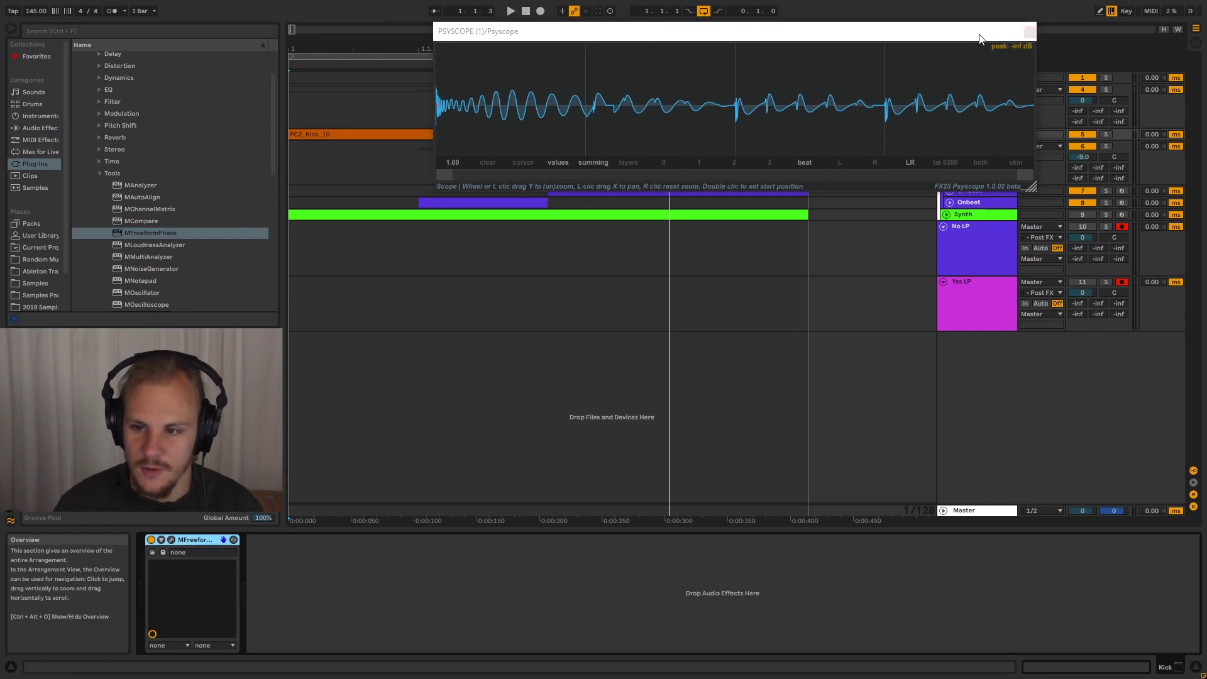
left_click_drag(780, 39, 789, 39)
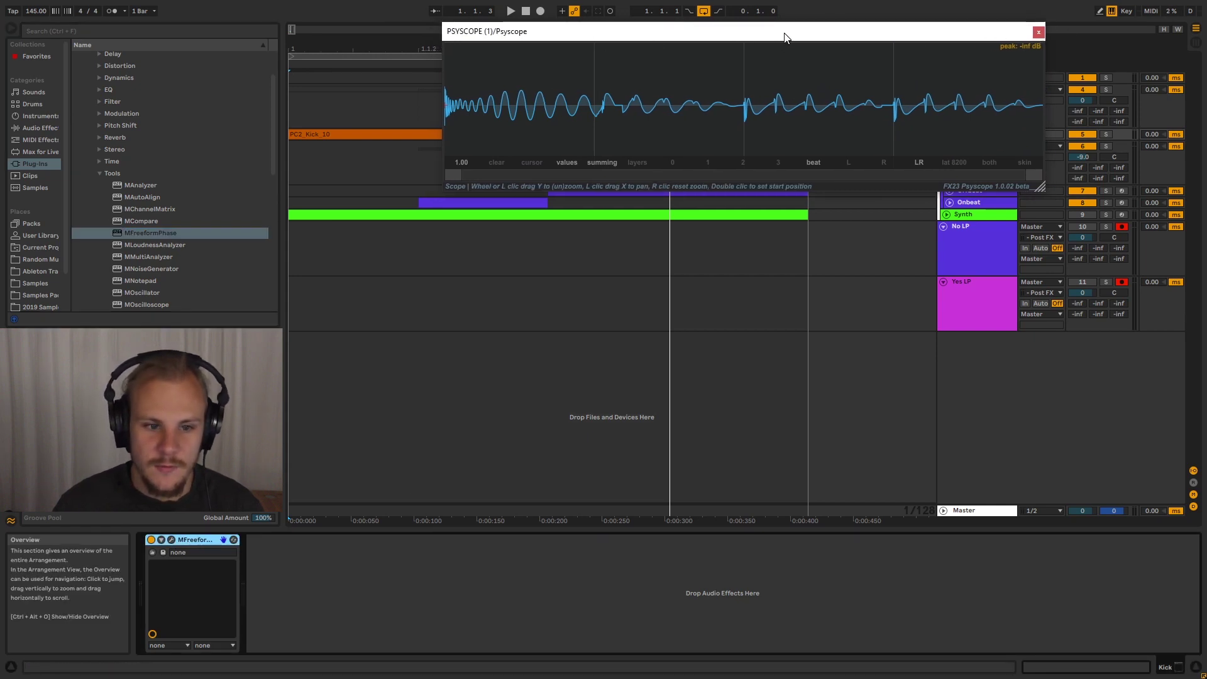
left_click(291, 88)
key("space")
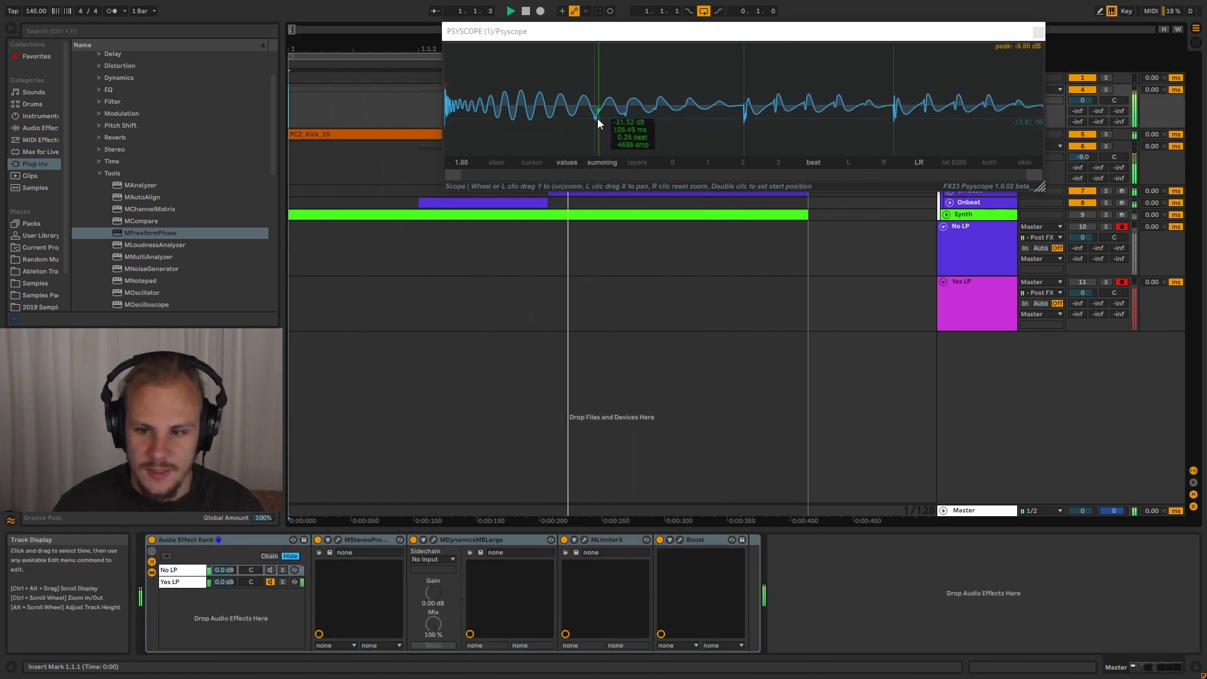
key("space")
Step: Move the scope clear of the track headers and open the Kick track's MFreeformPhase window
left_click_drag(876, 46, 965, 181)
left_click(963, 134)
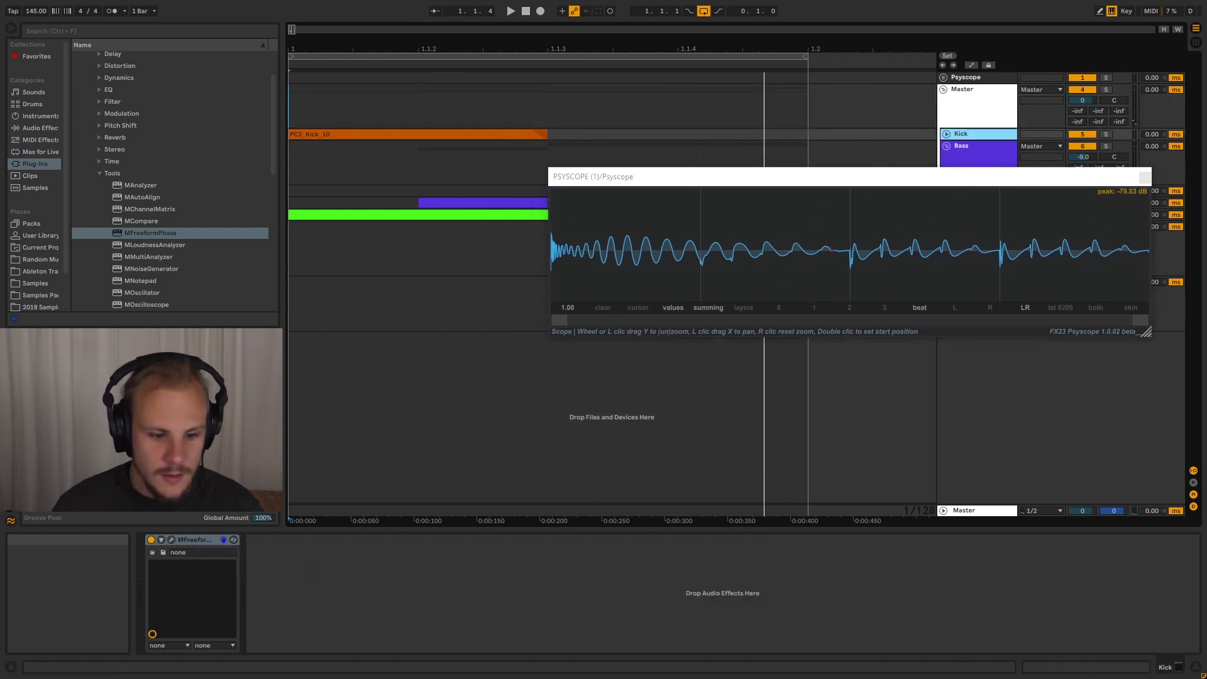
left_click(173, 539)
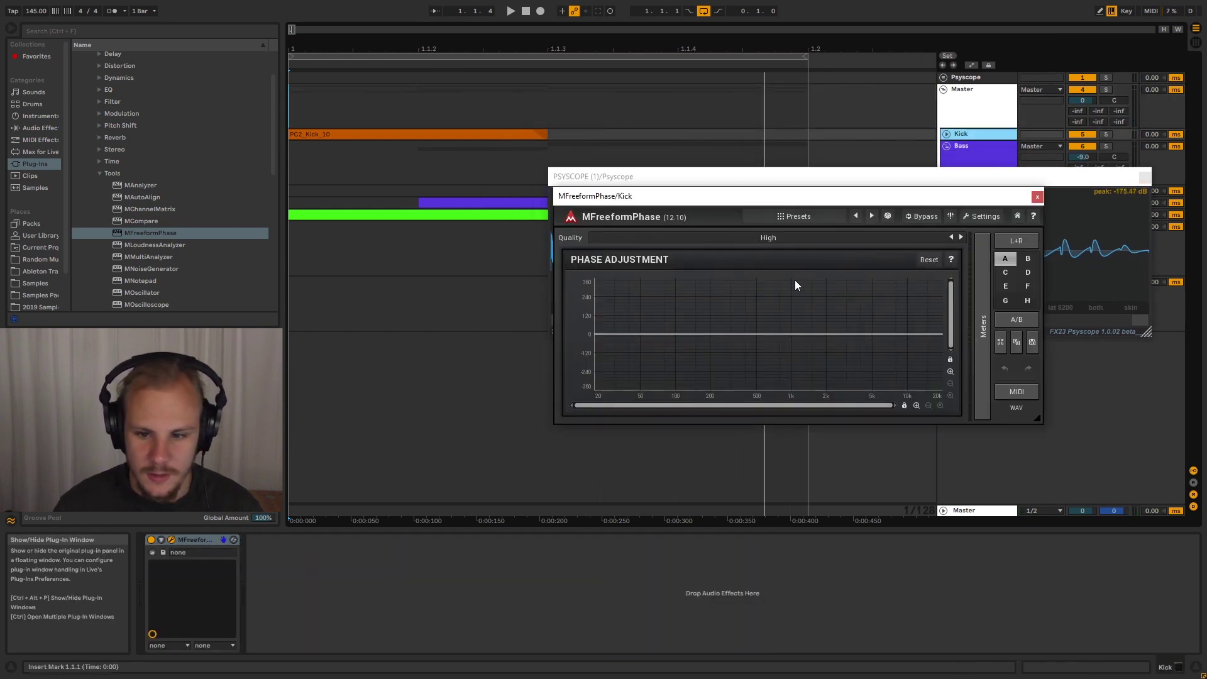
Step: Arrange the Psyscope window above the MFreeformPhase window and enlarge the phase graph so both are visible
left_click_drag(768, 195, 698, 340)
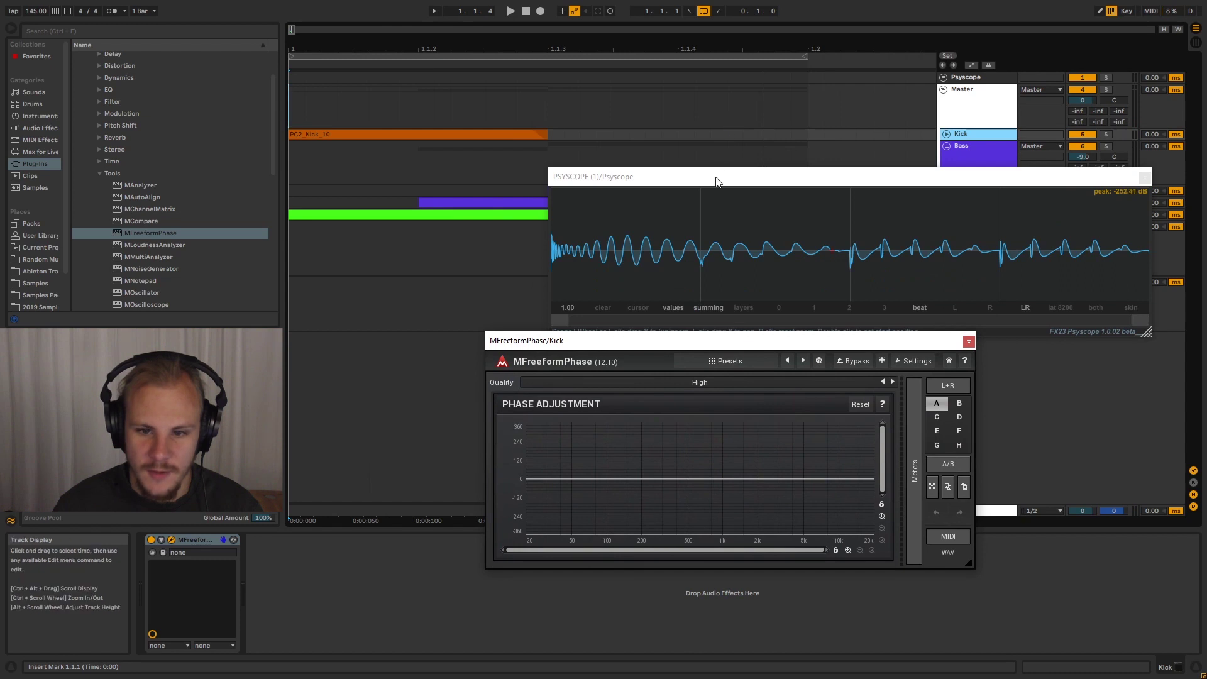
left_click_drag(716, 181, 709, 47)
left_click_drag(648, 339, 461, 209)
left_click_drag(783, 428, 1154, 636)
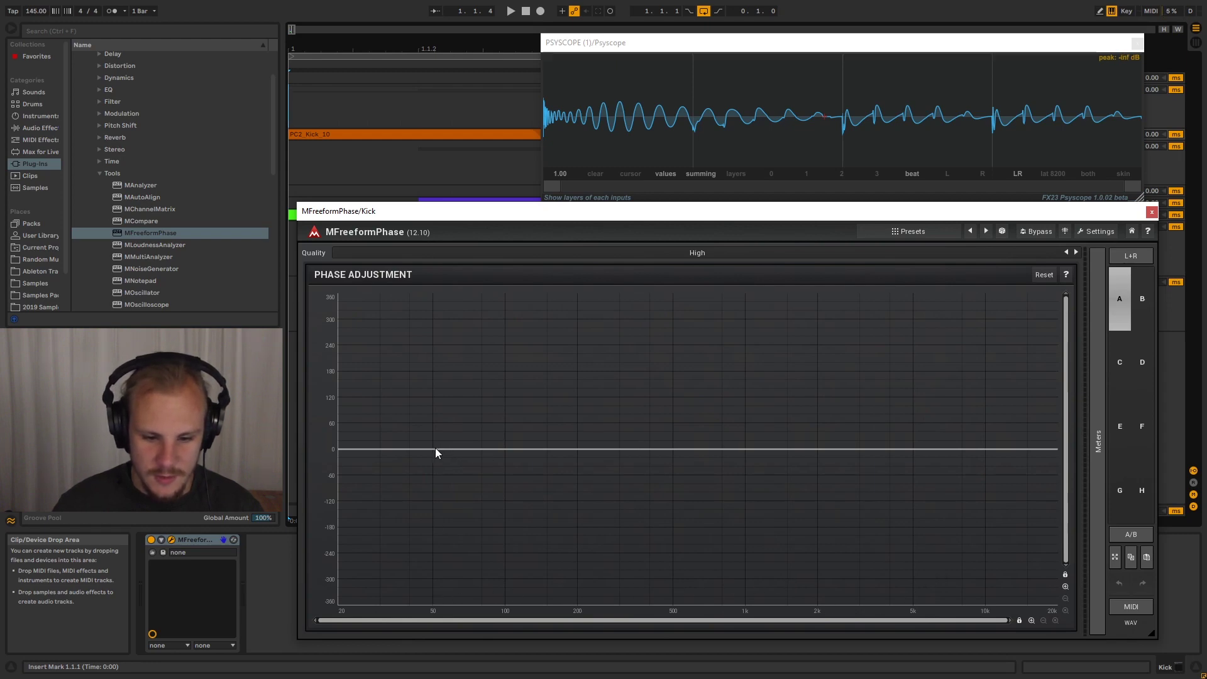
Step: Raise the Kick's phase at 50 Hz to about 120, bring it back to 0 at 100 Hz, and play the loop from the start
left_click_drag(434, 447, 432, 398)
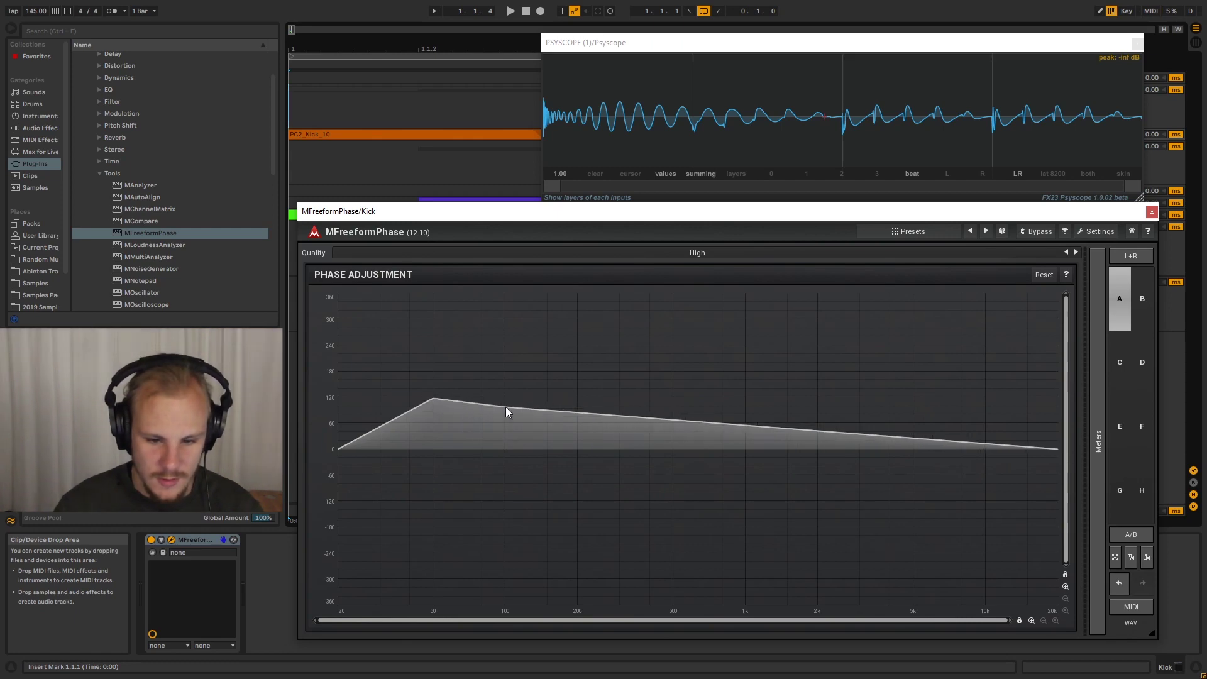
left_click_drag(506, 406, 504, 448)
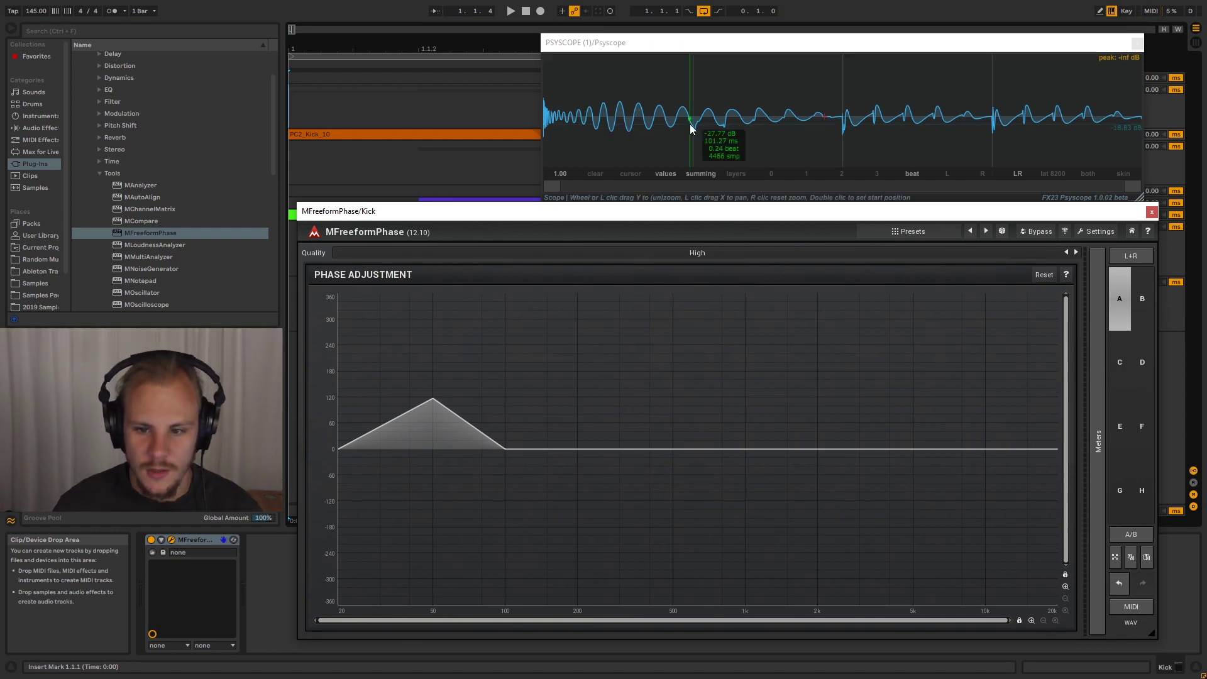
left_click(296, 93)
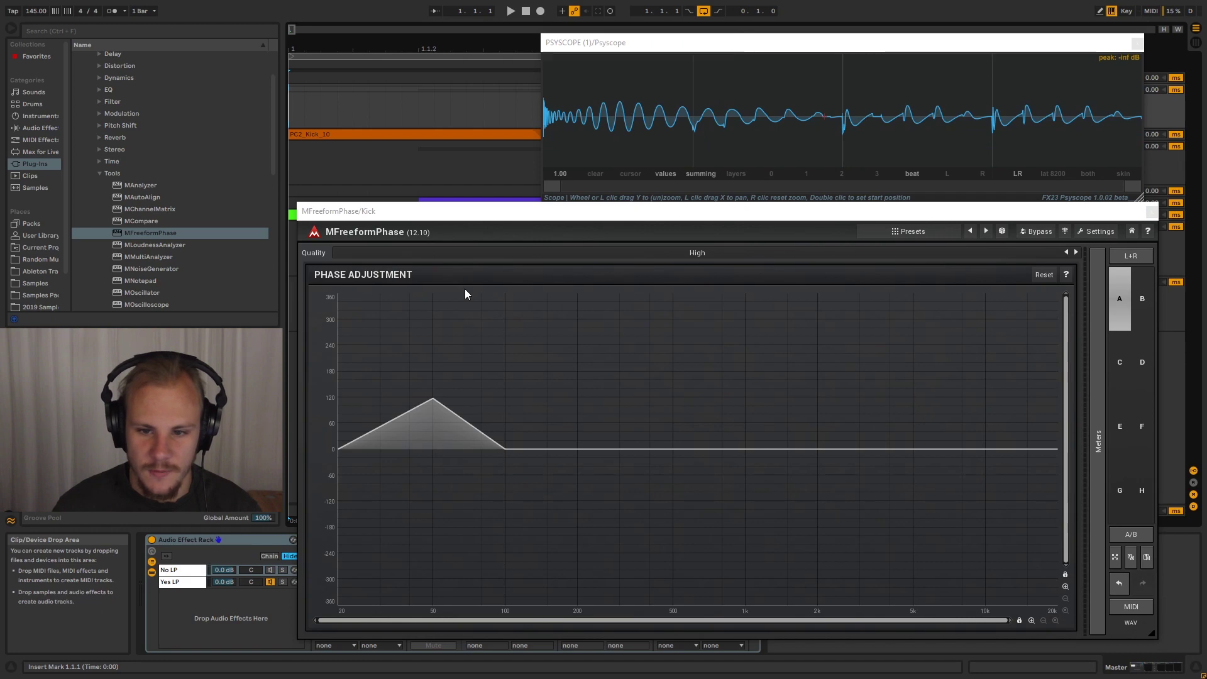
key("space")
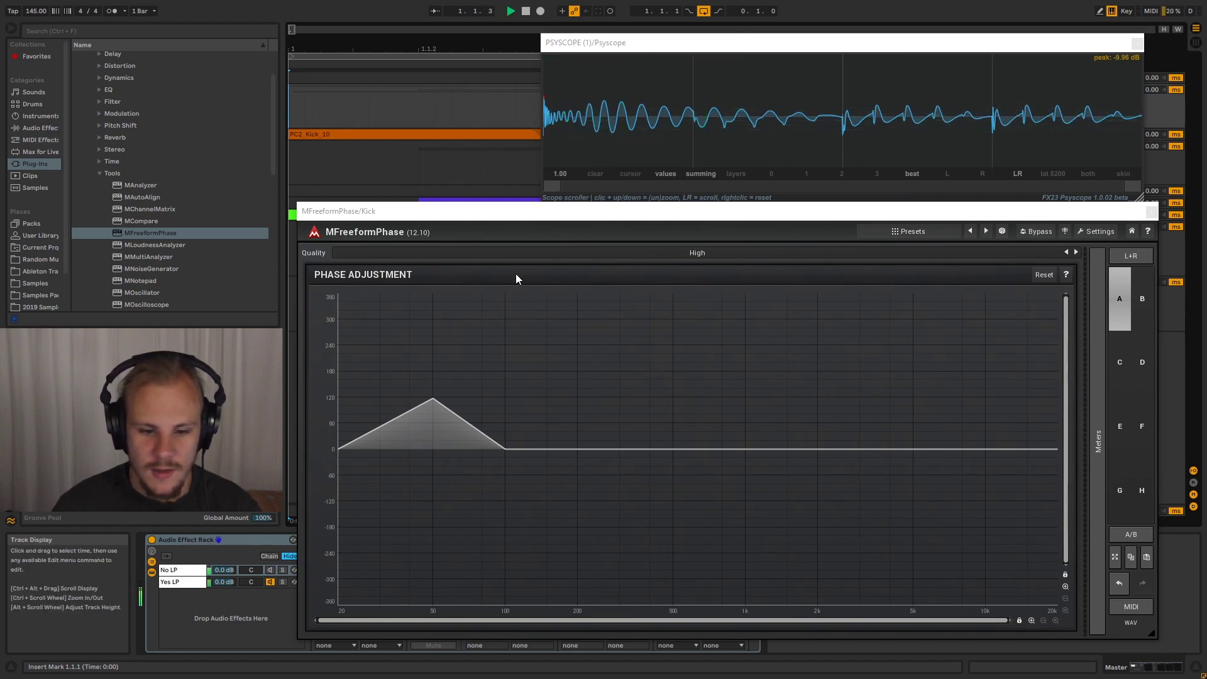
Step: Lower the 50 Hz phase point to about -135, stop playback and close both plug-in windows
left_click_drag(434, 397, 432, 507)
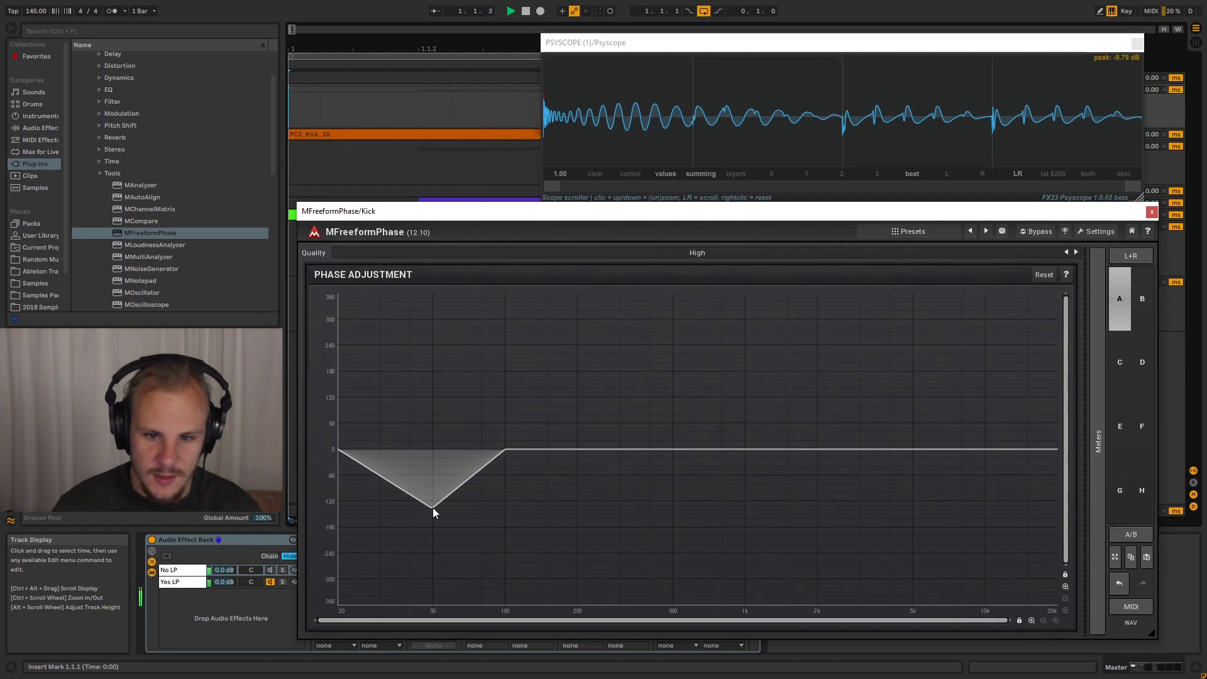
key("space")
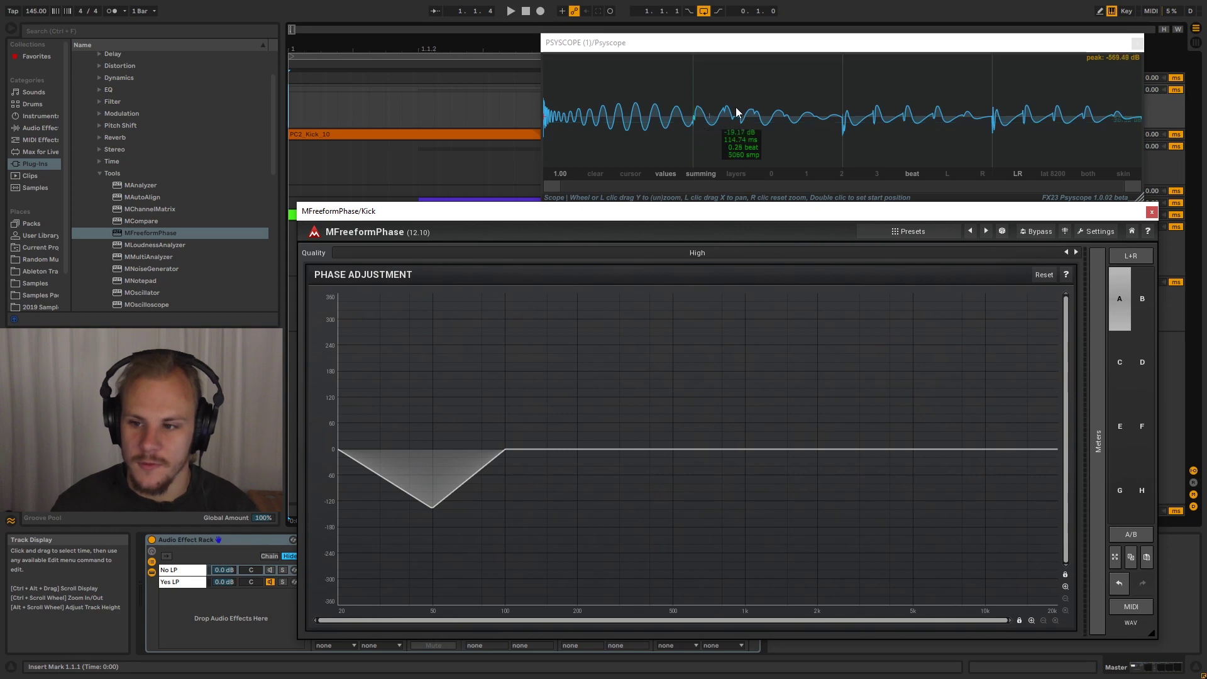
left_click(1137, 45)
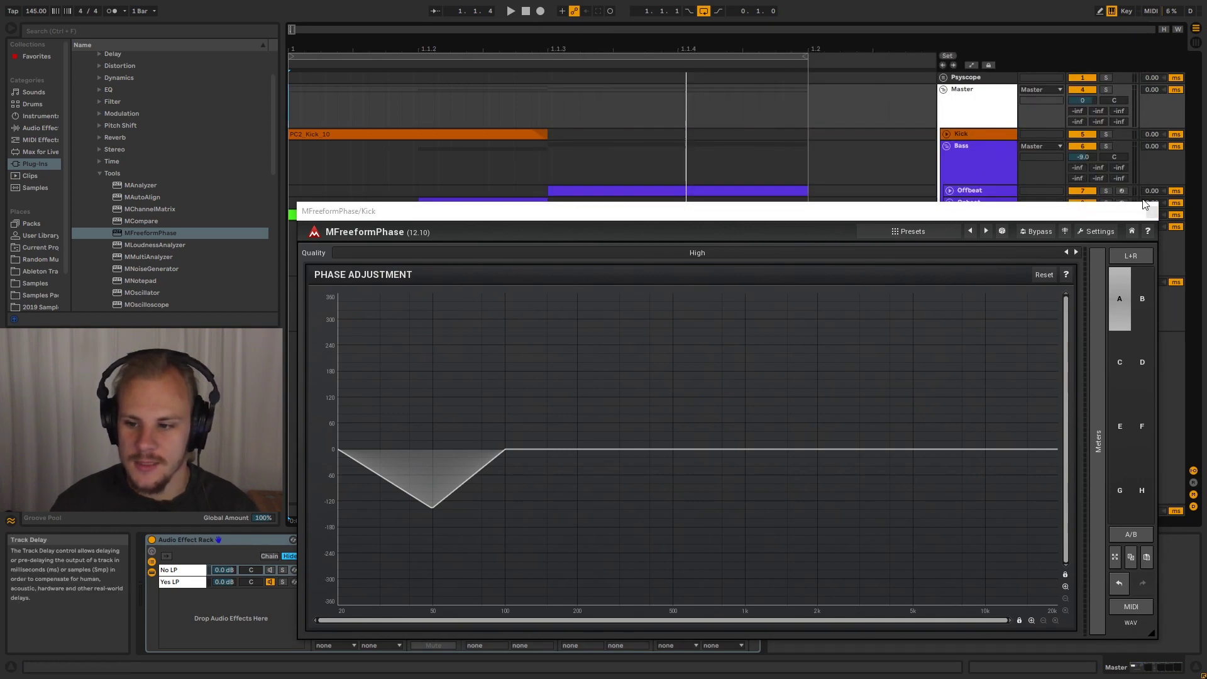
left_click(1152, 212)
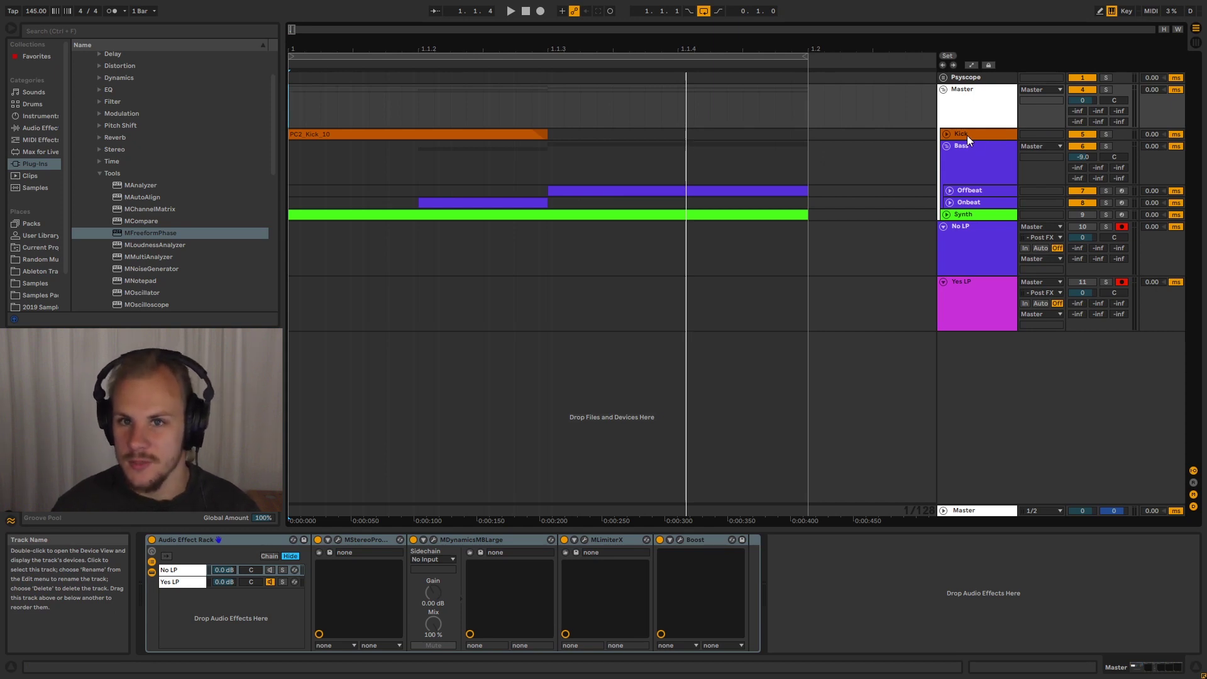
Step: Open Phase Plant on the Synth track, examine its filter cutoff modulation and empty effect lanes, and close it
left_click(960, 104)
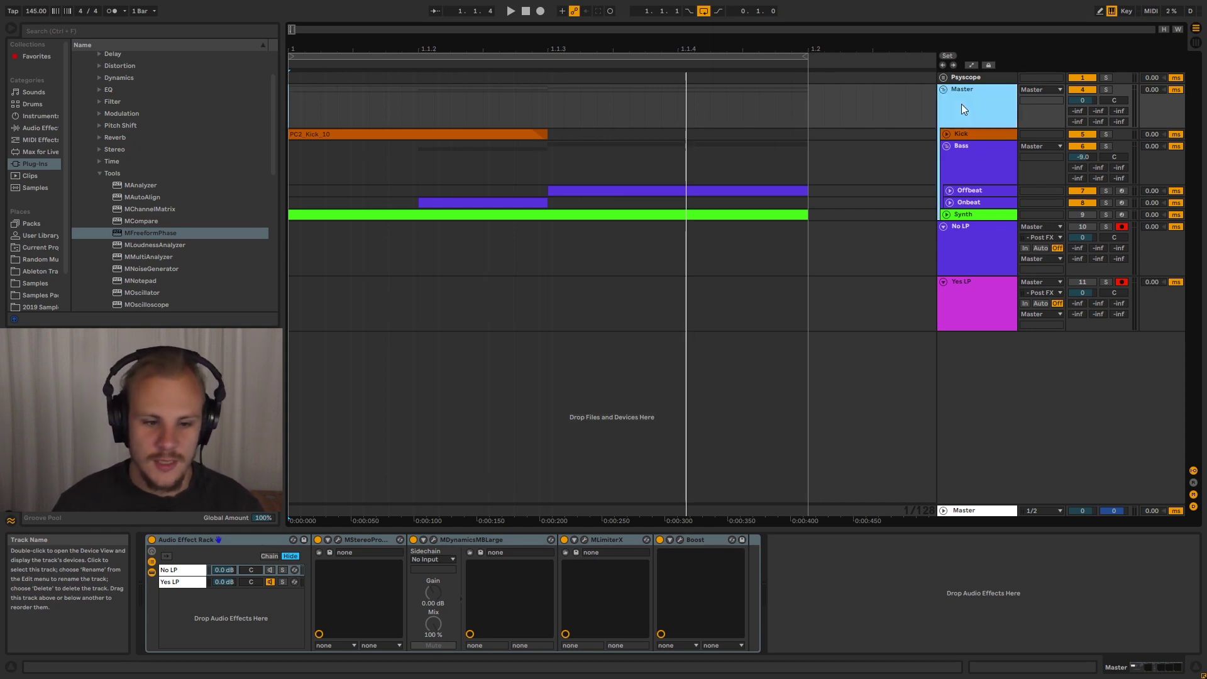
left_click(994, 215)
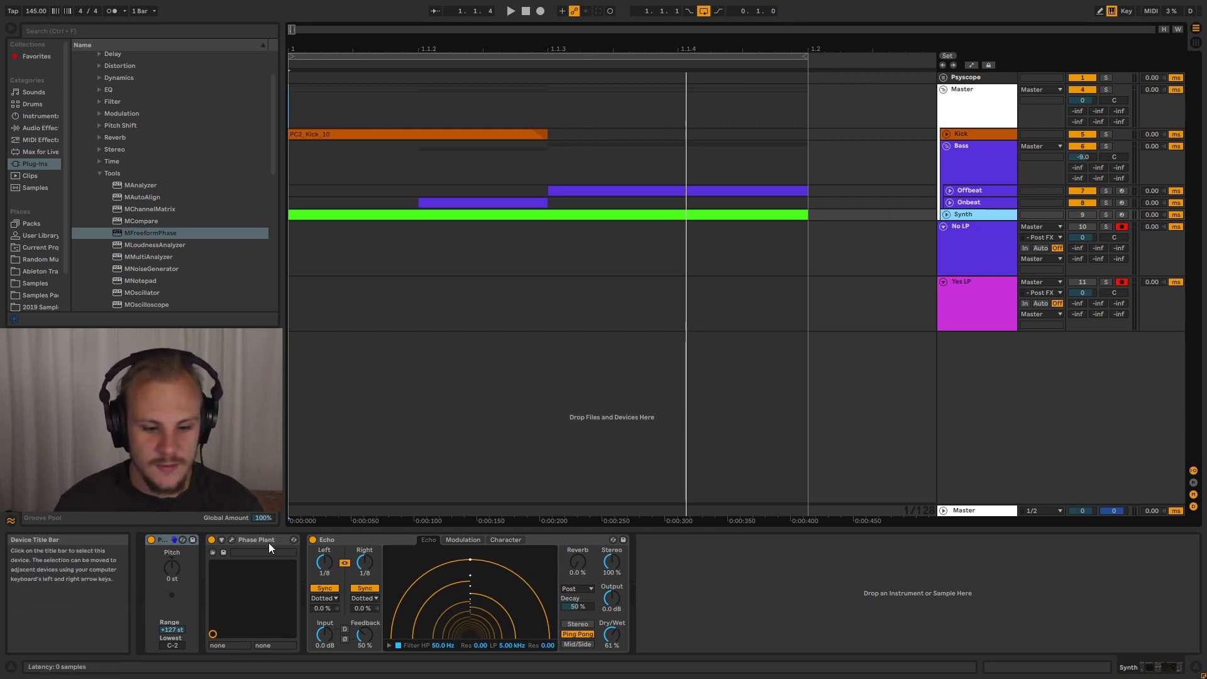
left_click(233, 540)
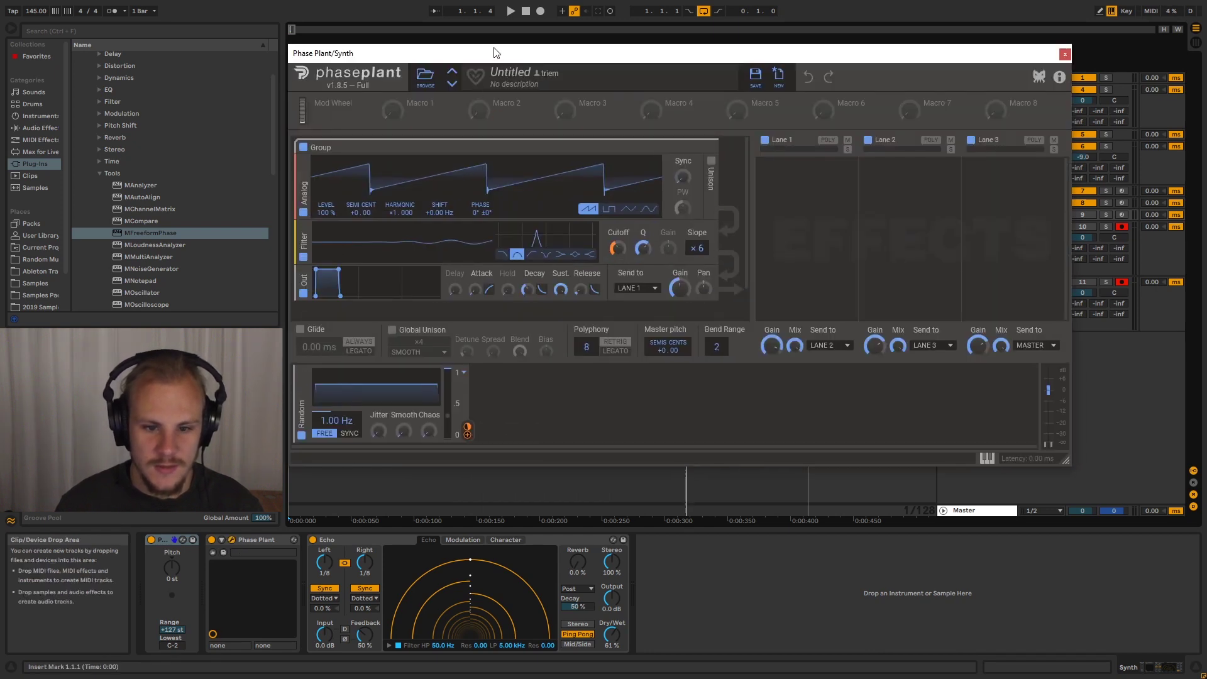
left_click_drag(495, 52, 522, 45)
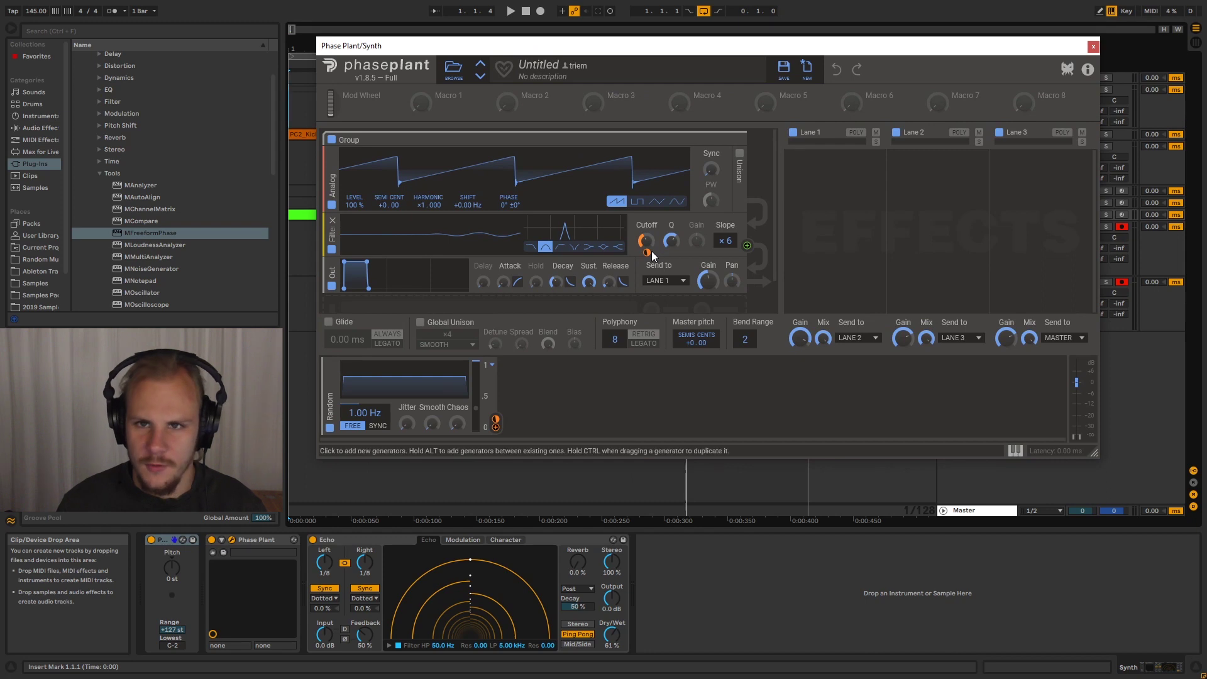
mouse_move(647, 258)
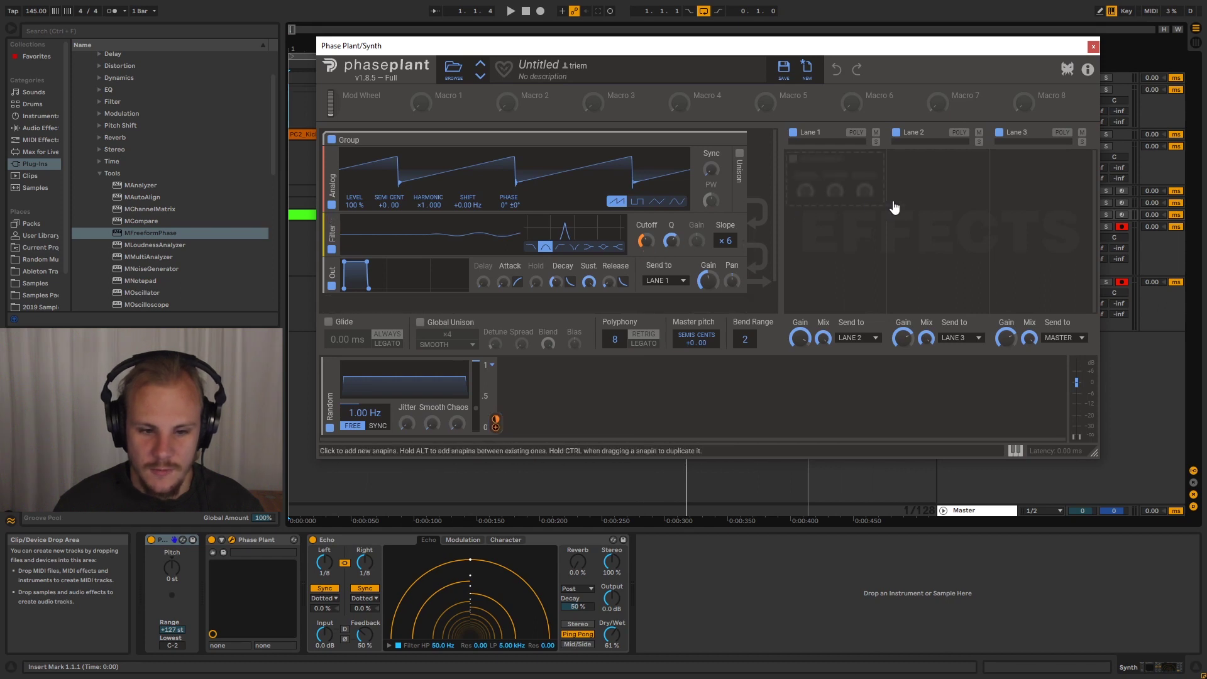
left_click(1093, 46)
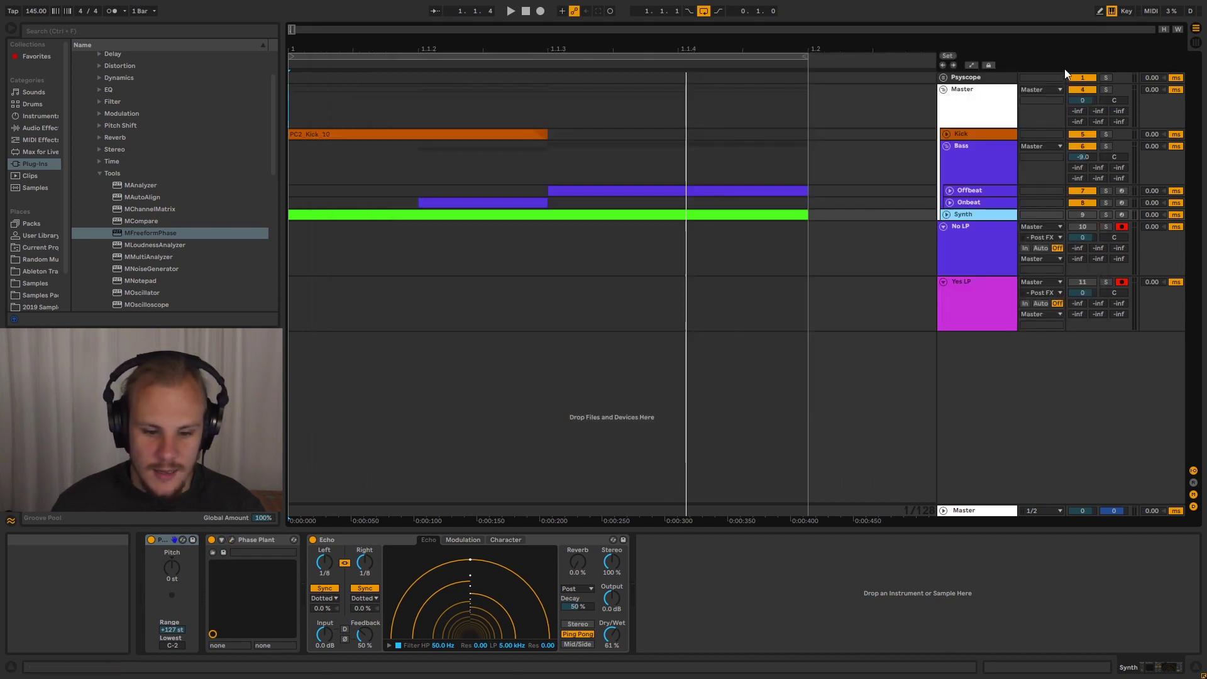
Step: Activate the Synth track and play the loop from the start to hear it with the kick and bass
left_click(357, 536)
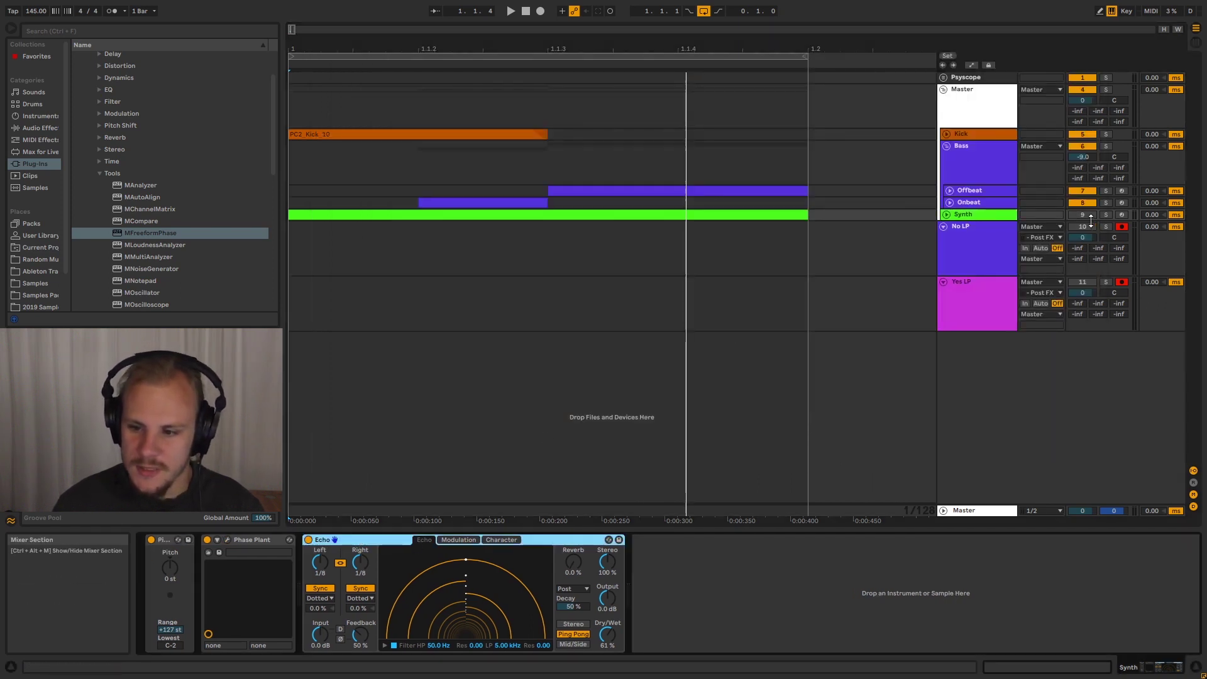
left_click(293, 204)
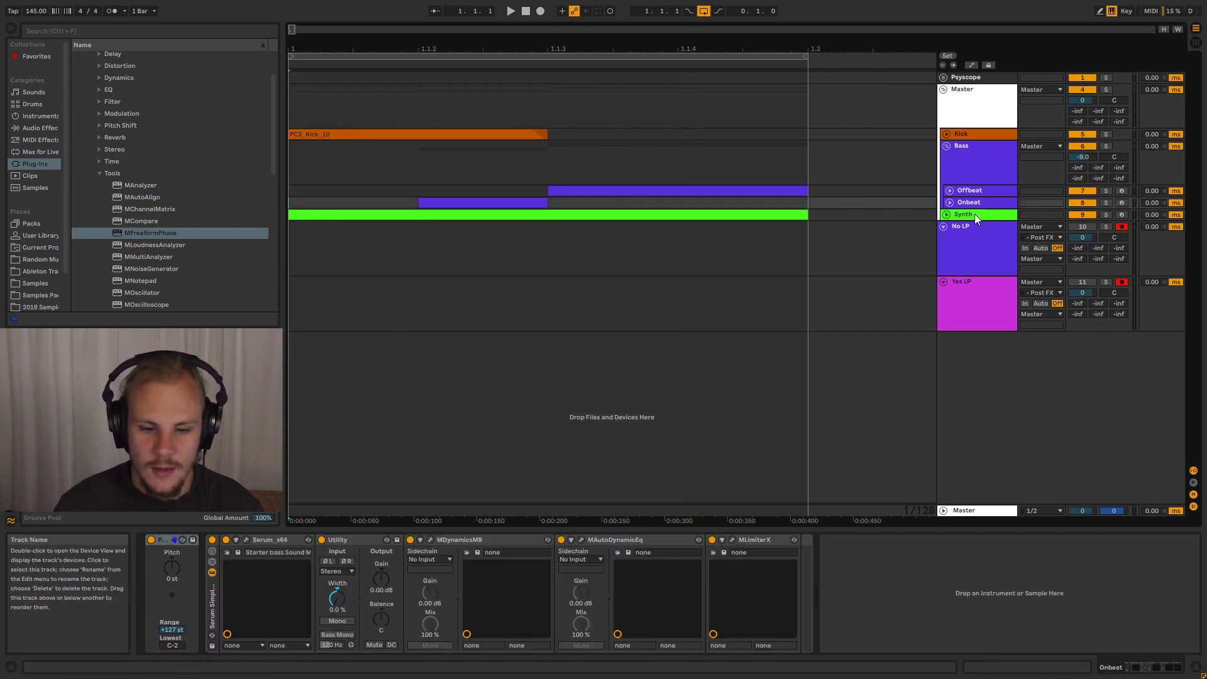
left_click(325, 210)
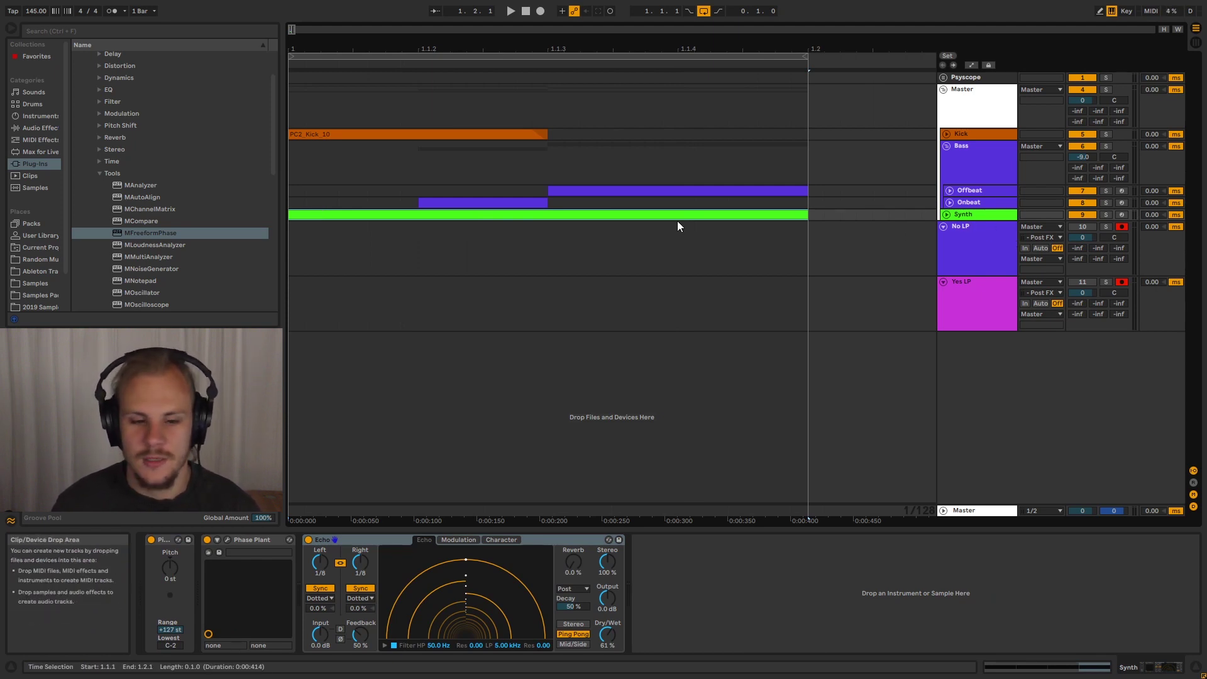
key("space")
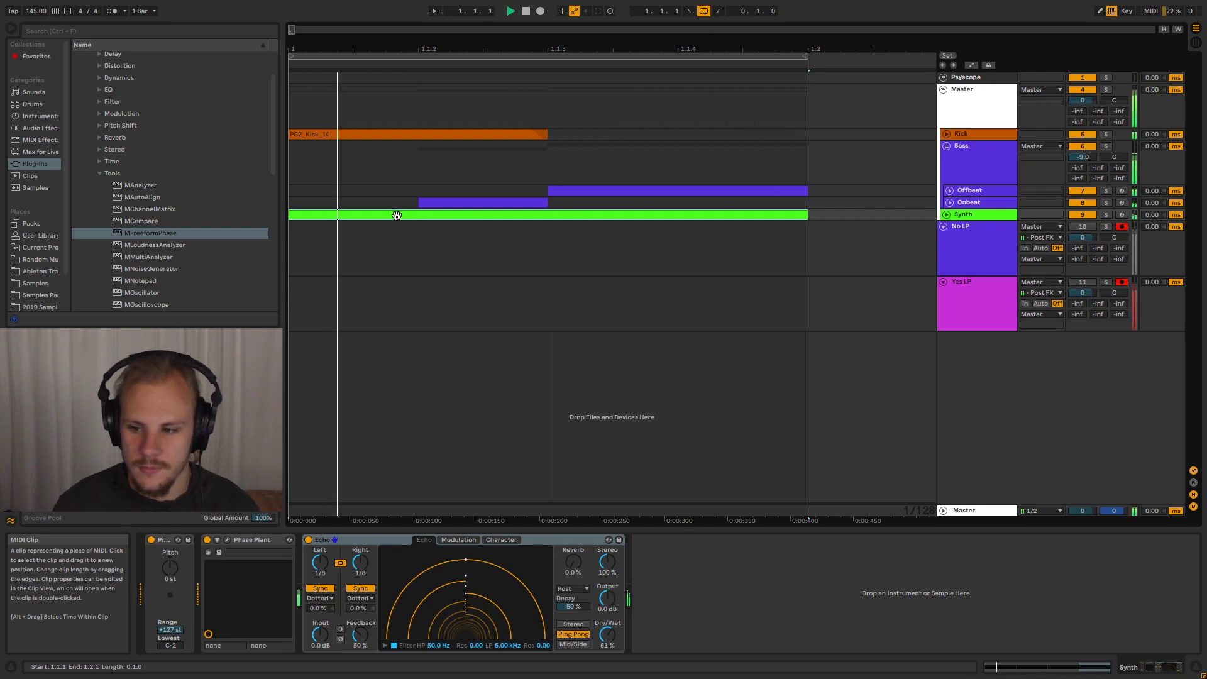
left_click(973, 216)
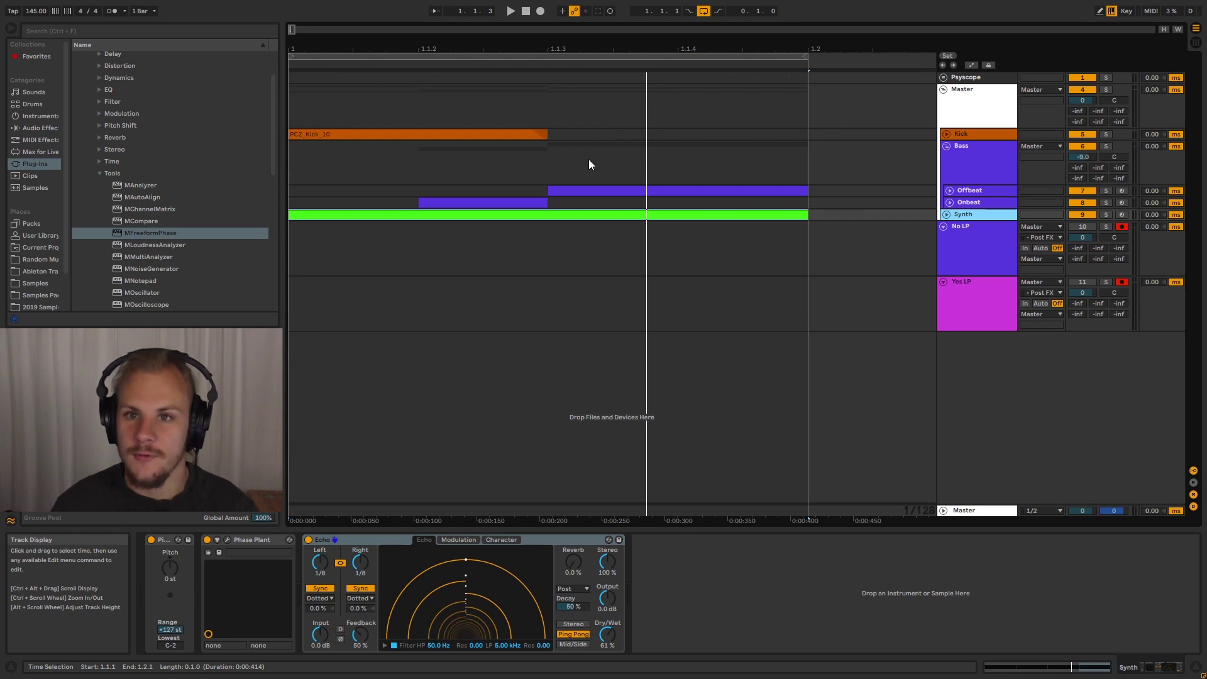
Step: Collapse the Bass group and switch the Master group's Audio Effect Rack from the Yes LP chain to the No LP chain
left_click(945, 146)
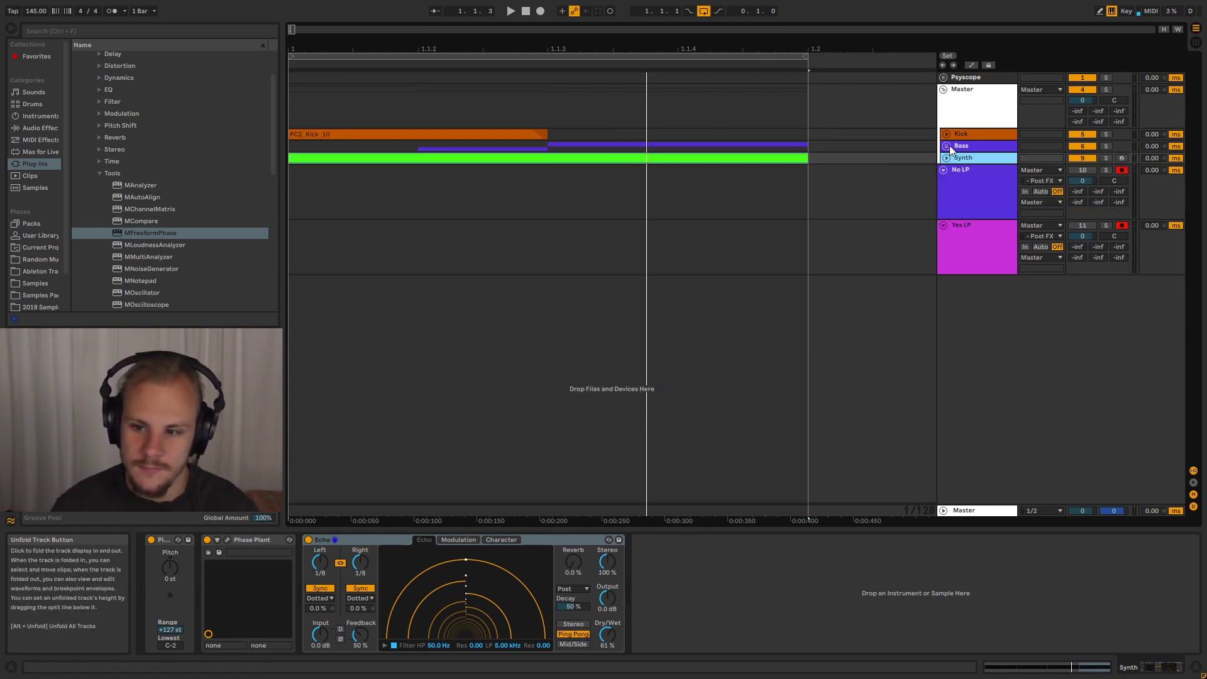
left_click(984, 110)
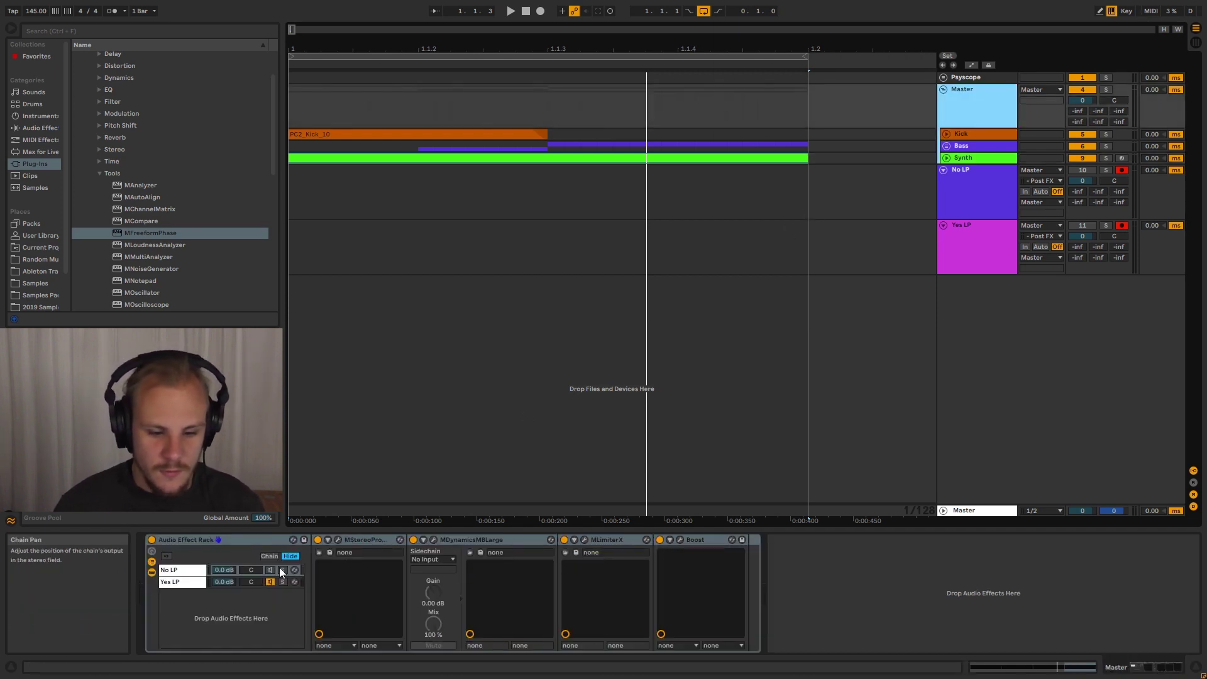
left_click(269, 581)
left_click(270, 581)
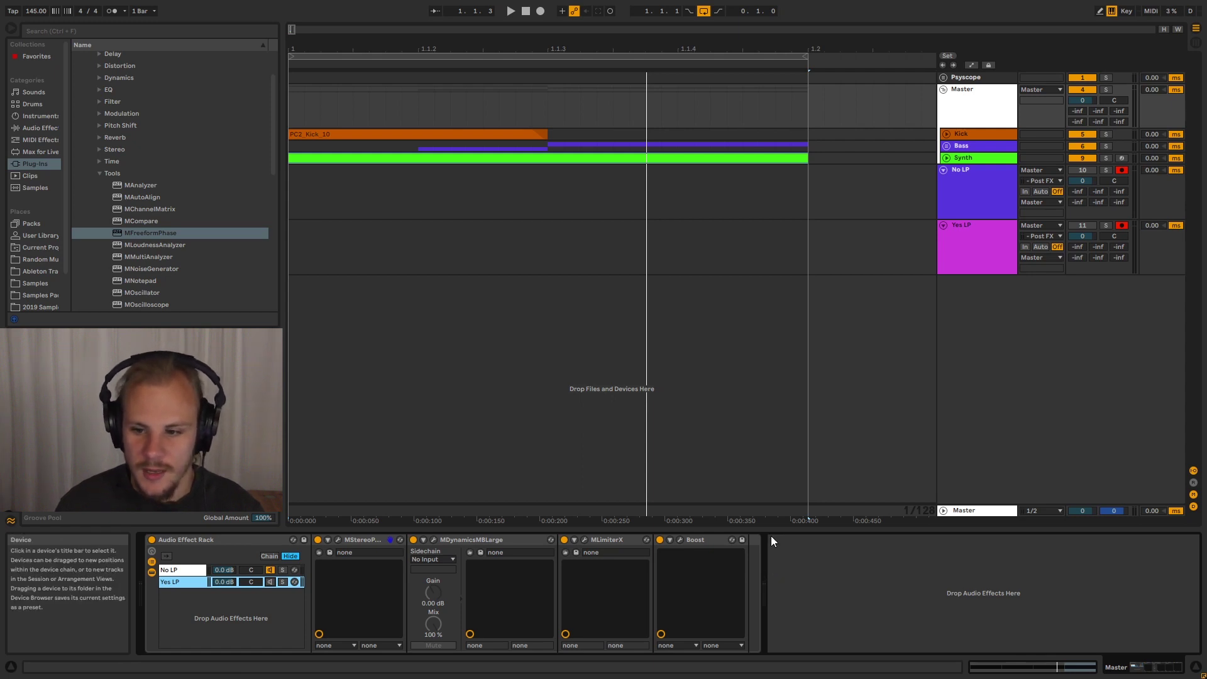
Step: Deactivate the Synth track and select EQ Eight on the No LP track
left_click(1088, 160)
left_click(290, 194)
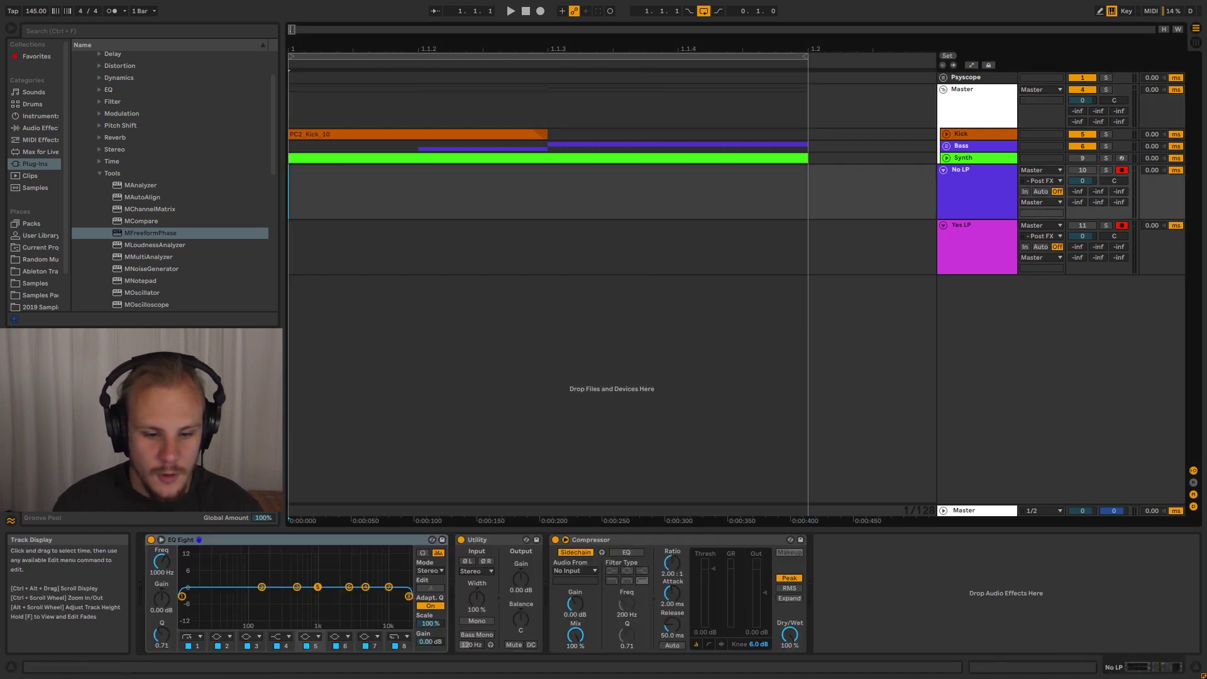
left_click(389, 547)
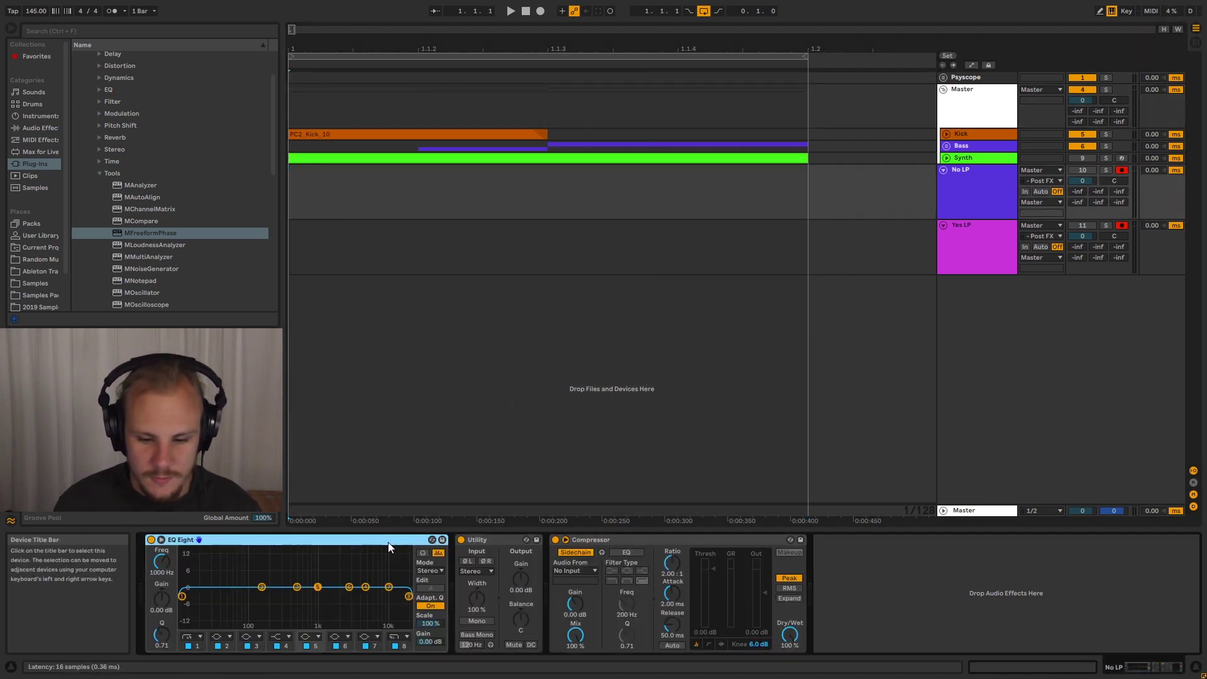
Step: Delete EQ Eight, Utility and Compressor from the Yes LP track
left_click(986, 260)
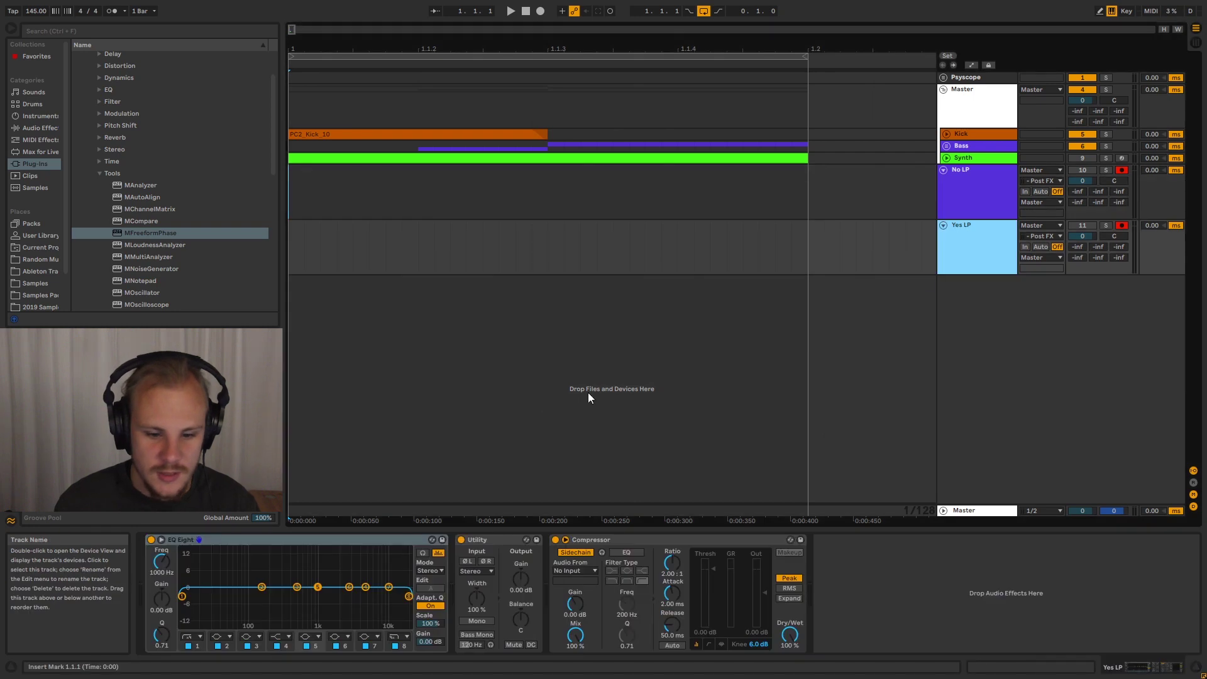
left_click(382, 538)
left_click(636, 538, "shift")
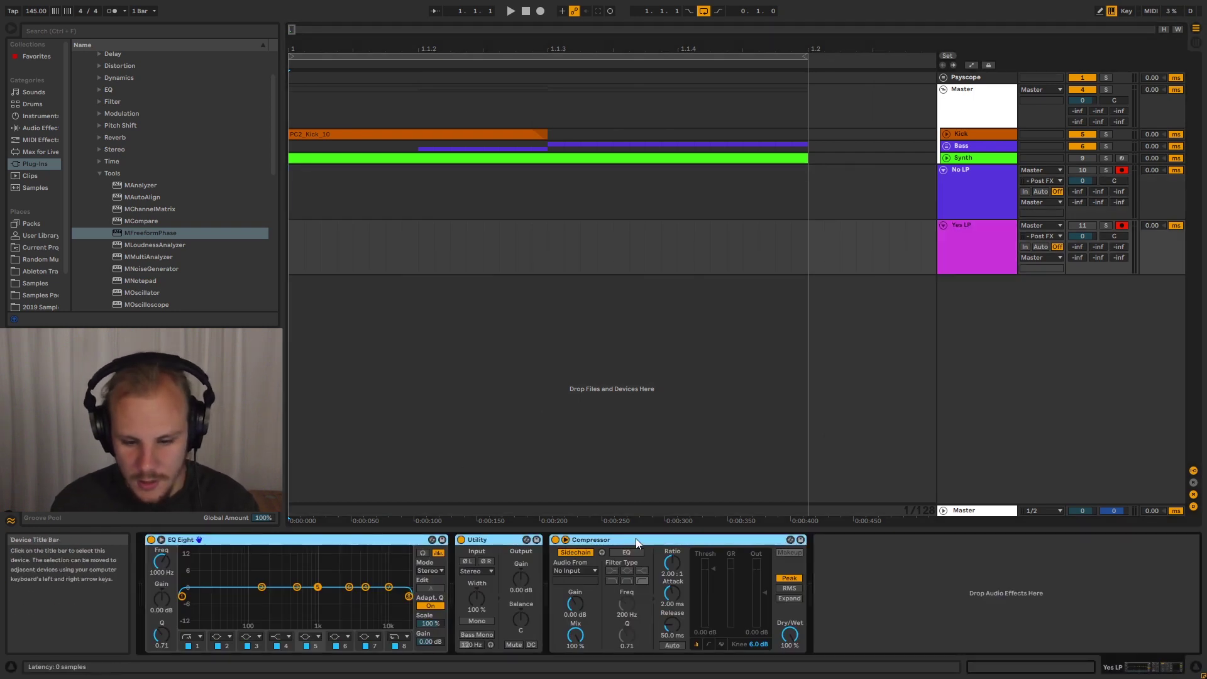
key("Delete")
Step: Check the crossover mode of MStereoProcessor in the Yes LP chain of the Master group's rack
left_click(969, 118)
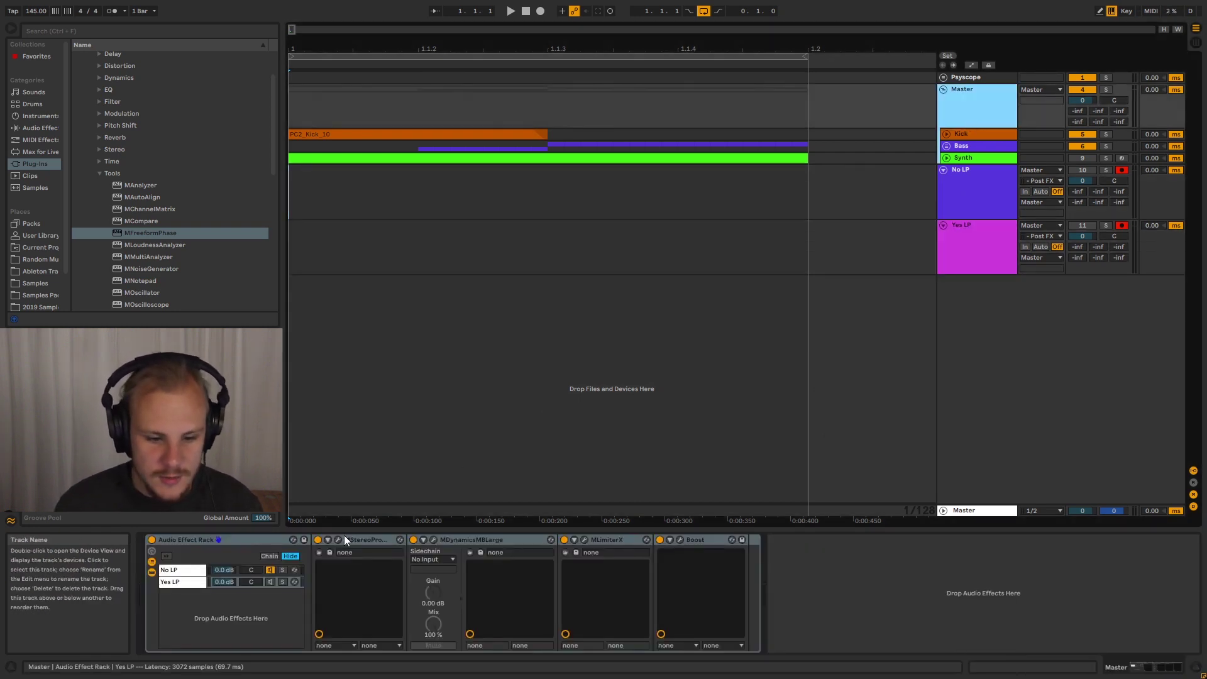
left_click(197, 568)
left_click(184, 580)
left_click(187, 571)
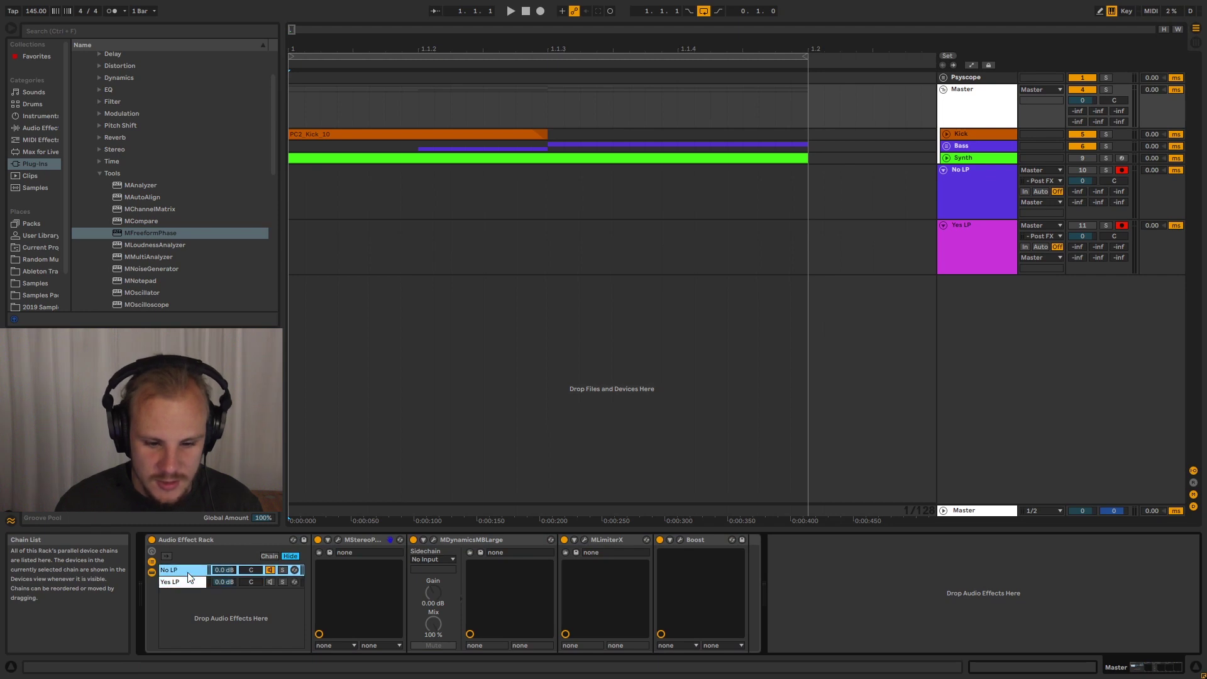
left_click(187, 580)
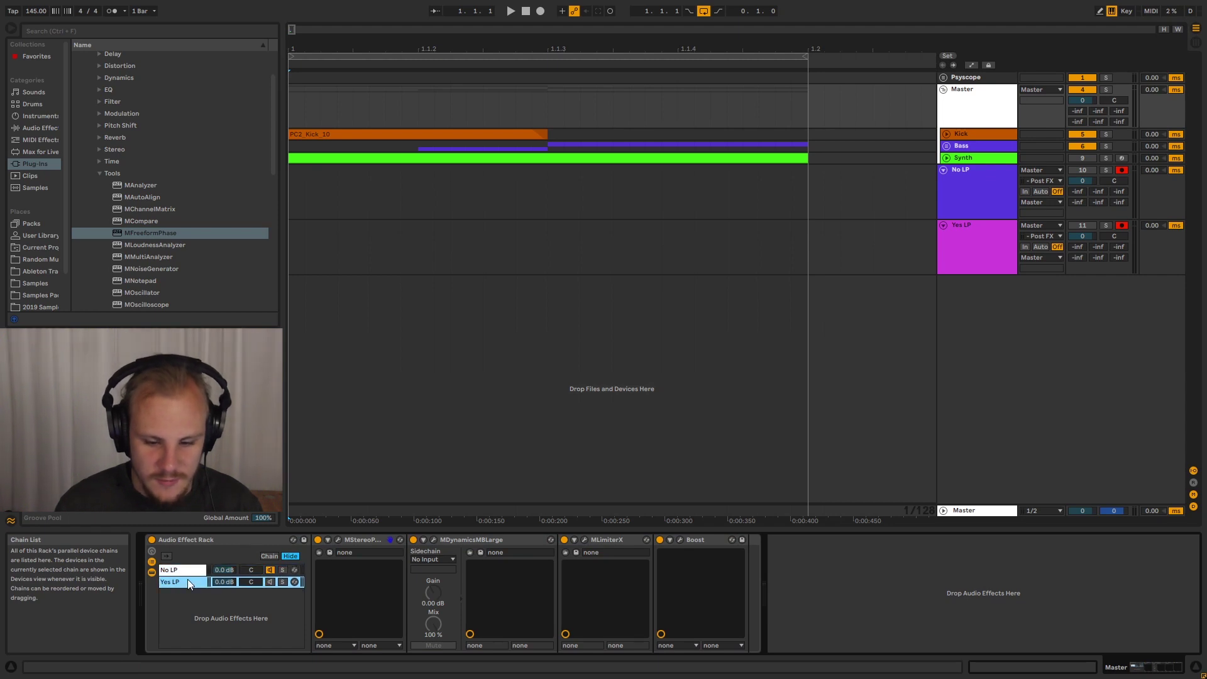
left_click(338, 539)
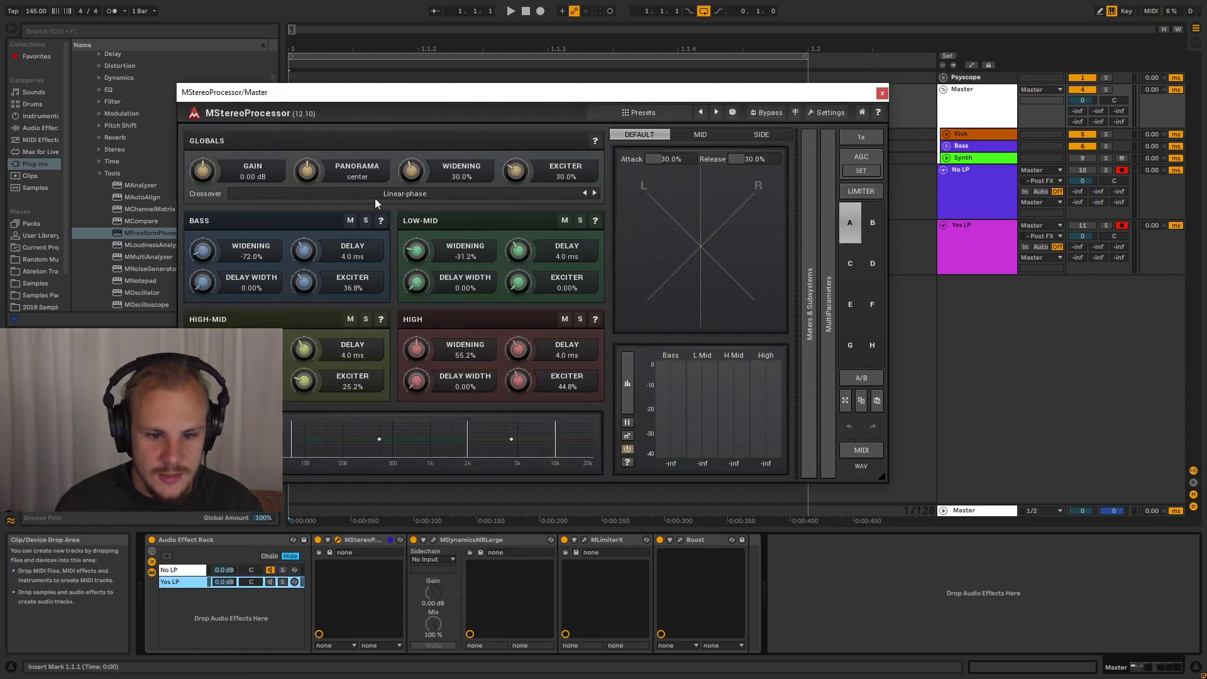
left_click(882, 93)
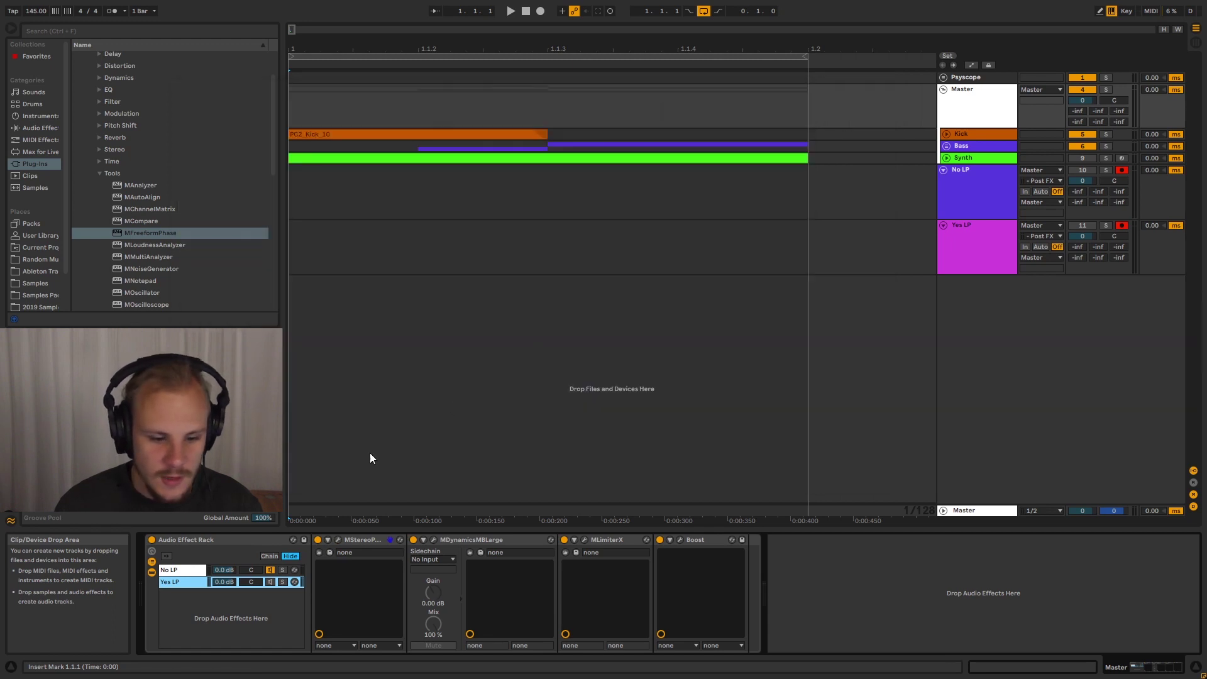
Step: Check the crossover mode of MStereoProcessor in the No LP chain for comparison
left_click(191, 571)
left_click(339, 539)
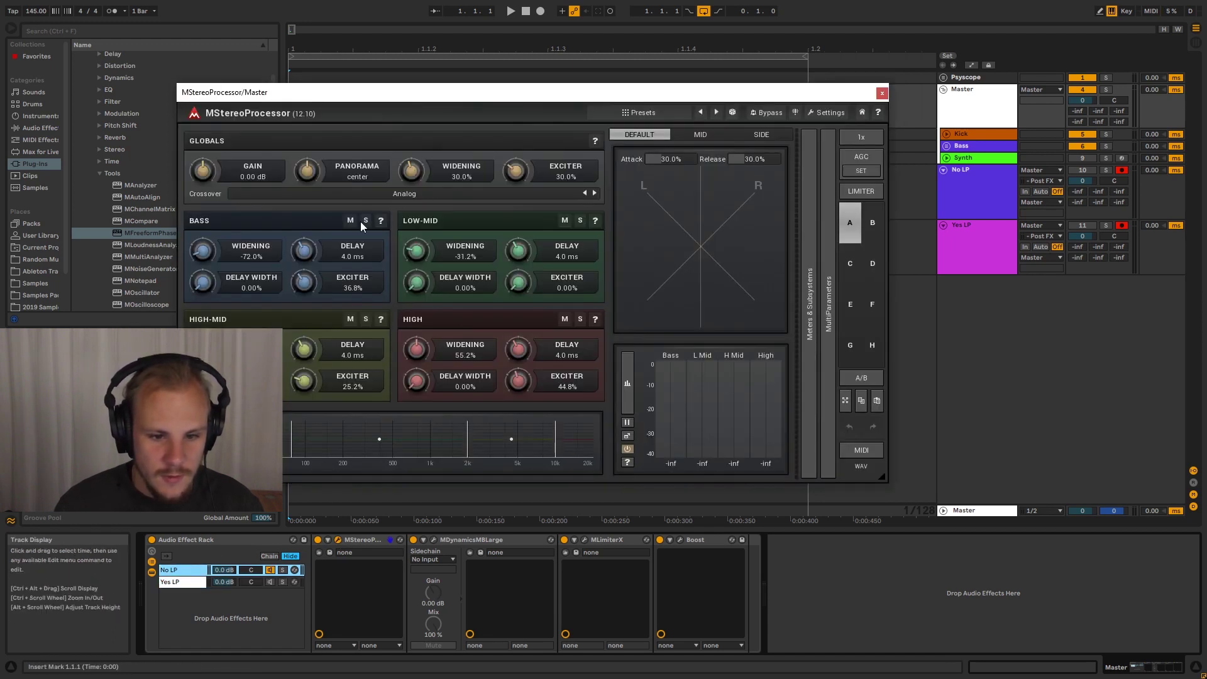
key("ctrl+alt+p")
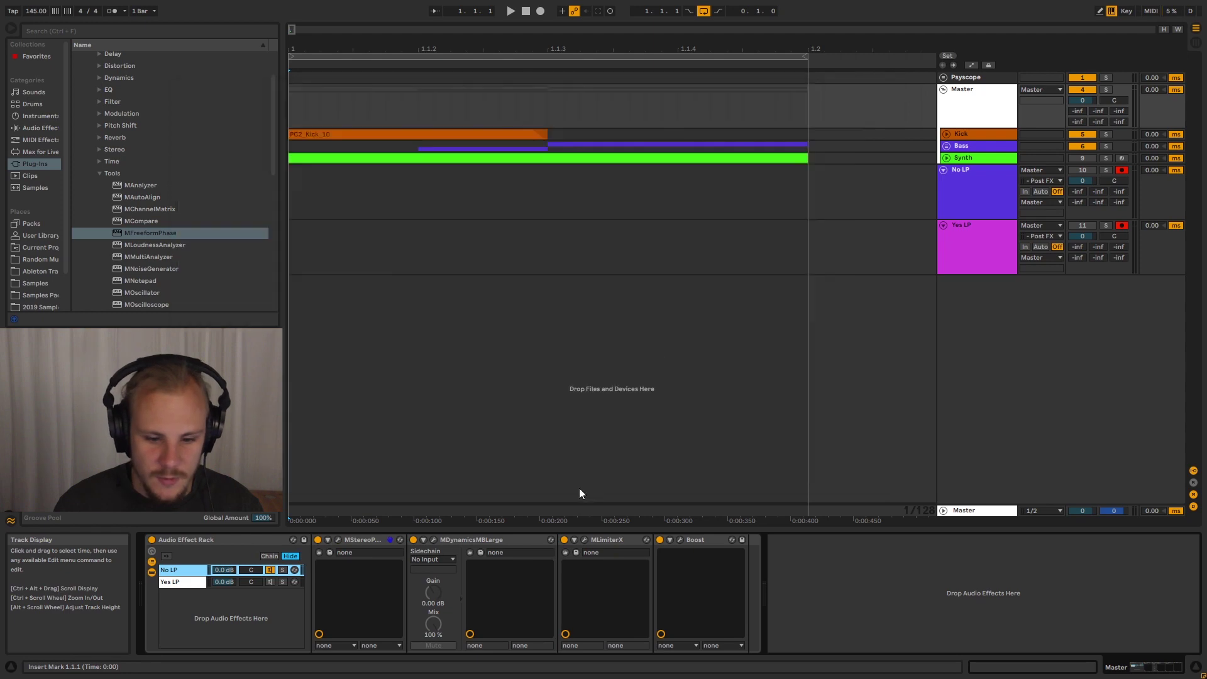
Step: Check the crossover mode of MDynamicsMBLarge's band 2 in the No LP chain
left_click(433, 540)
right_click(528, 159)
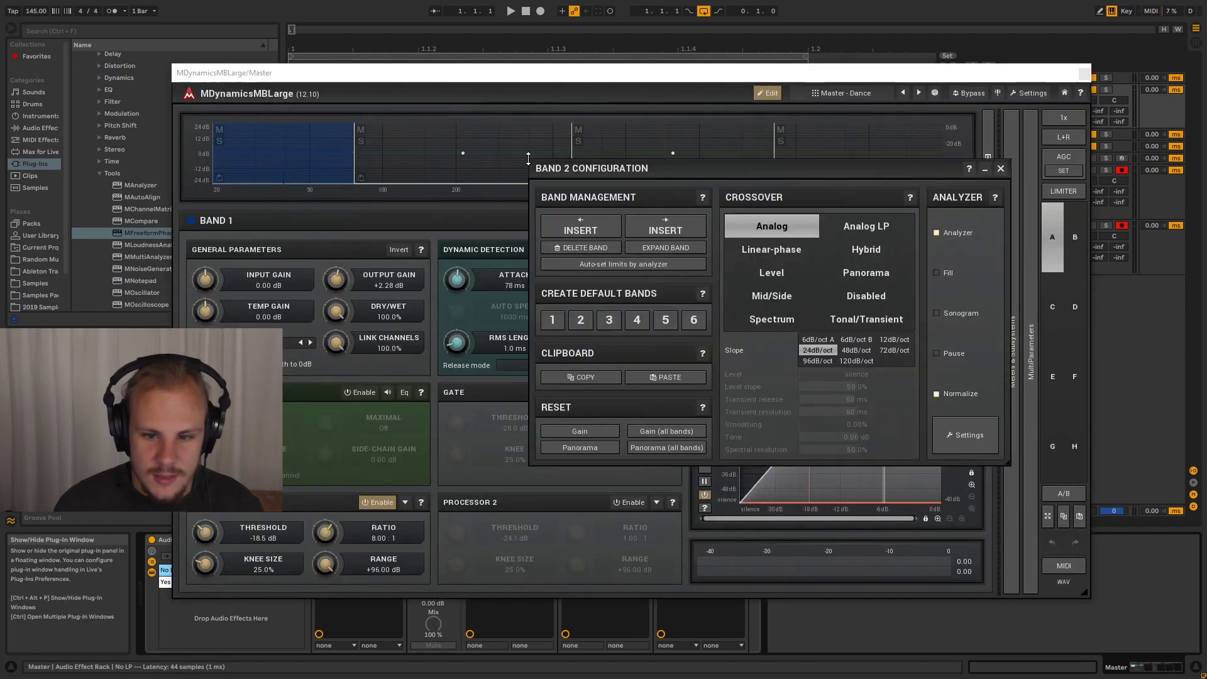
left_click(999, 169)
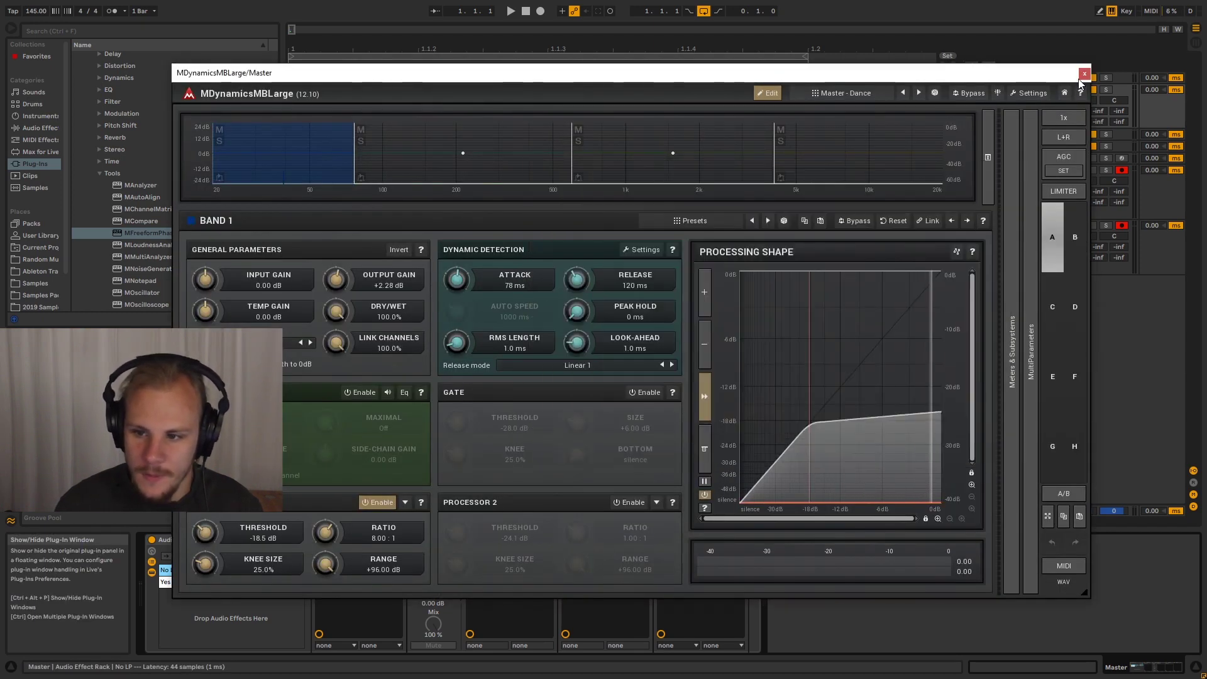
left_click(1082, 76)
Step: Check the crossover mode of MDynamicsMBLarge's band 2 in the Yes LP chain, and select the Boost device
left_click(179, 581)
left_click(434, 539)
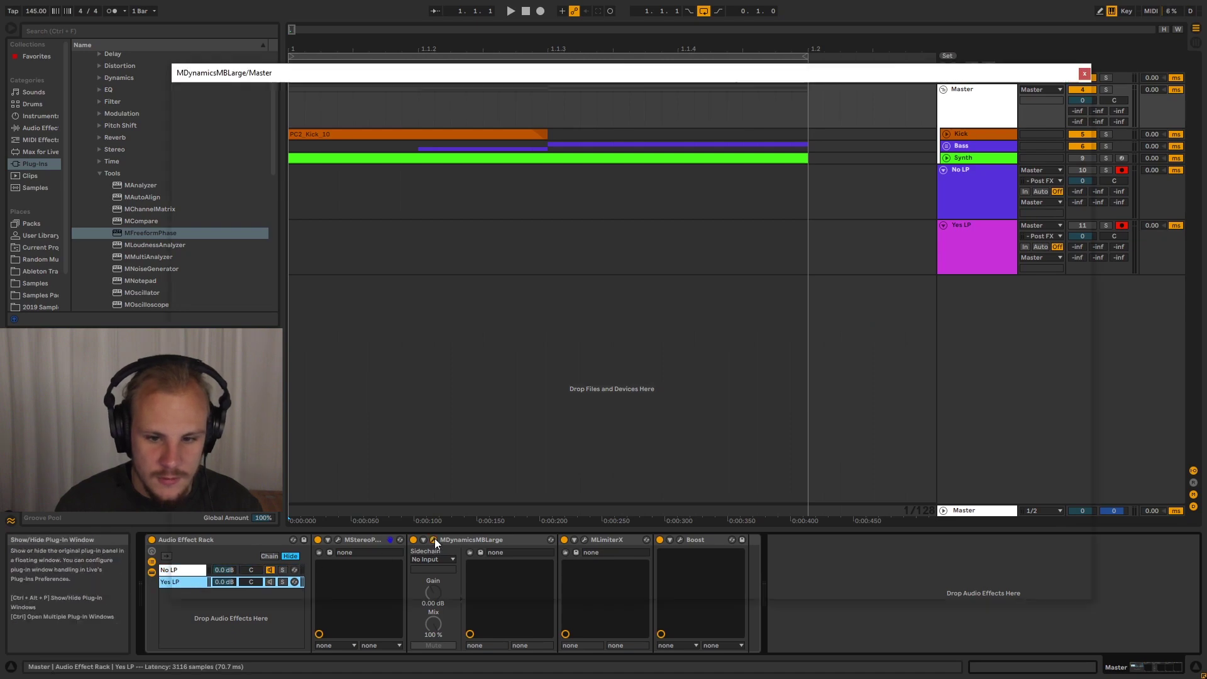
right_click(534, 151)
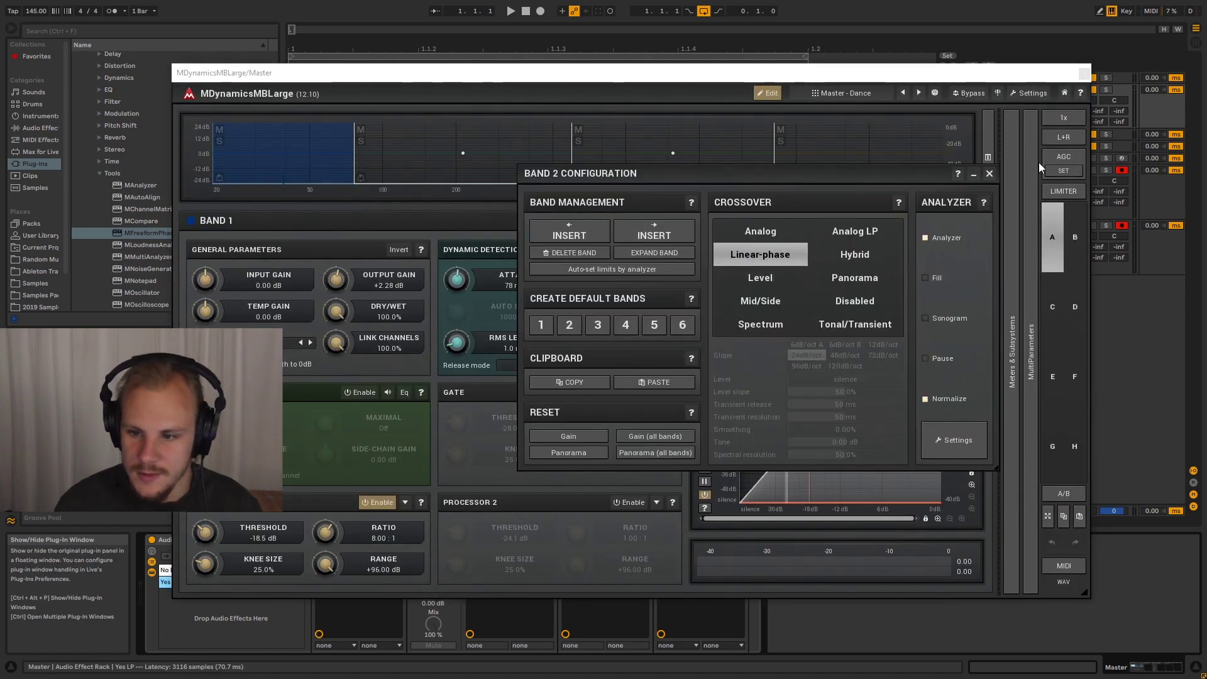
left_click(989, 173)
left_click(1083, 73)
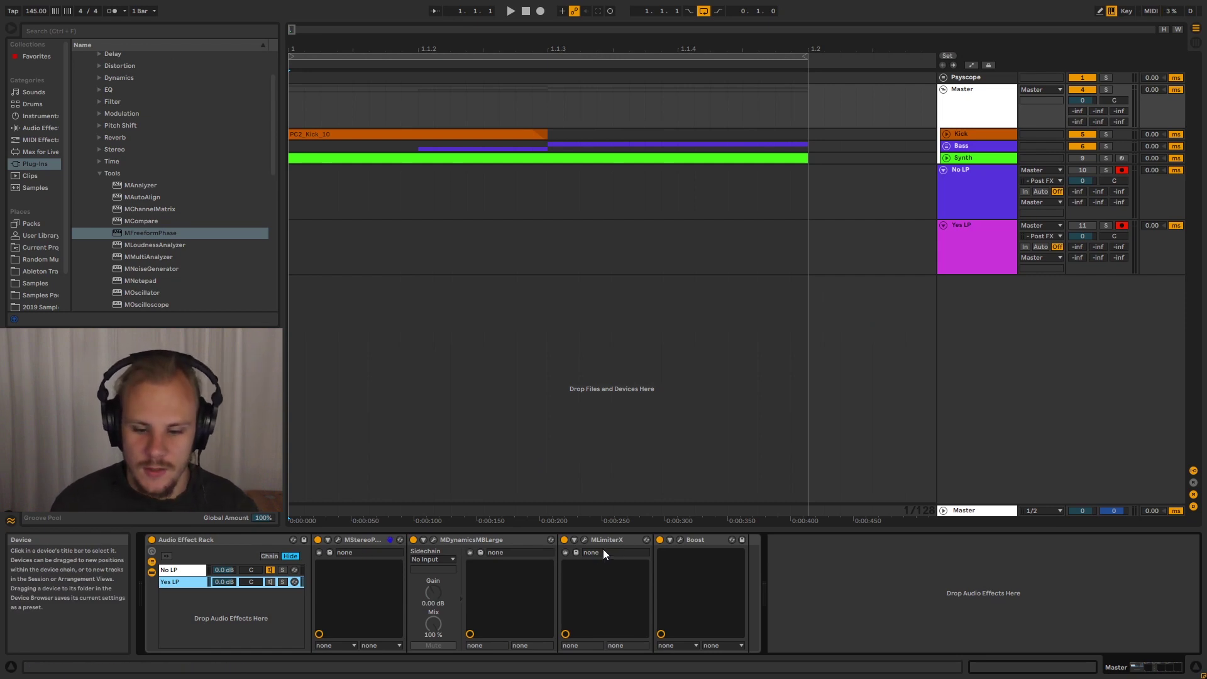
left_click(697, 539)
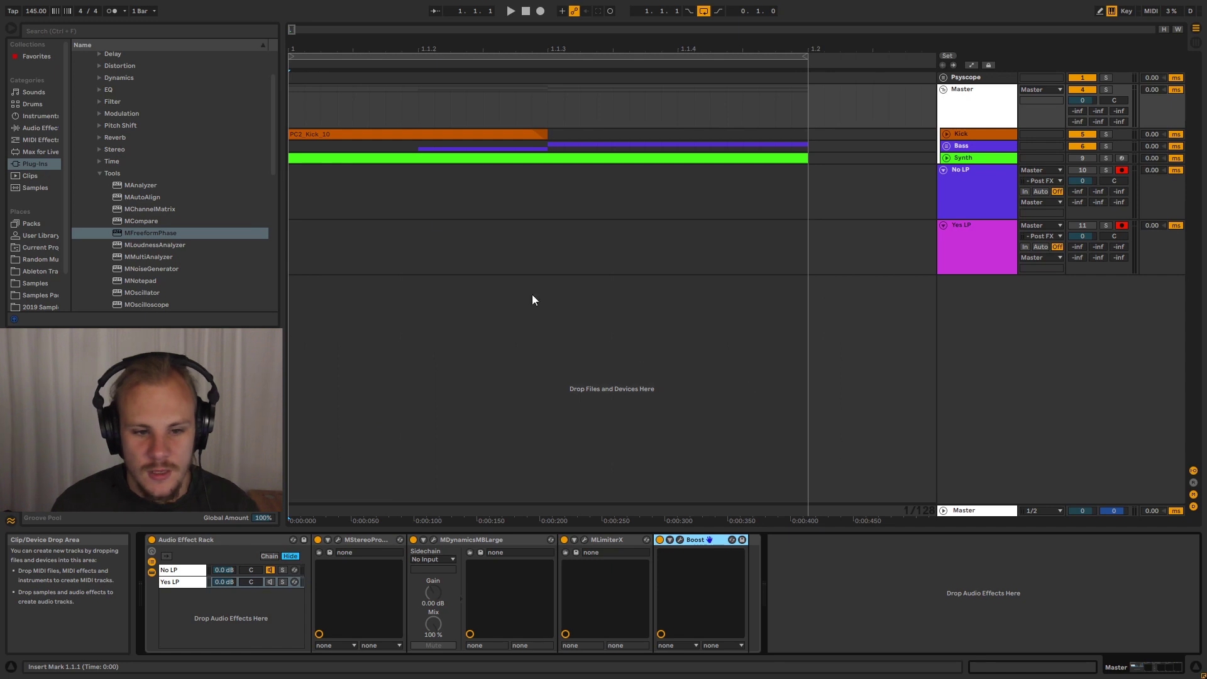
Step: Record the kick and bass loop from 1.1.1 onto the No LP and Yes LP tracks, then stop the recording
left_click(292, 193)
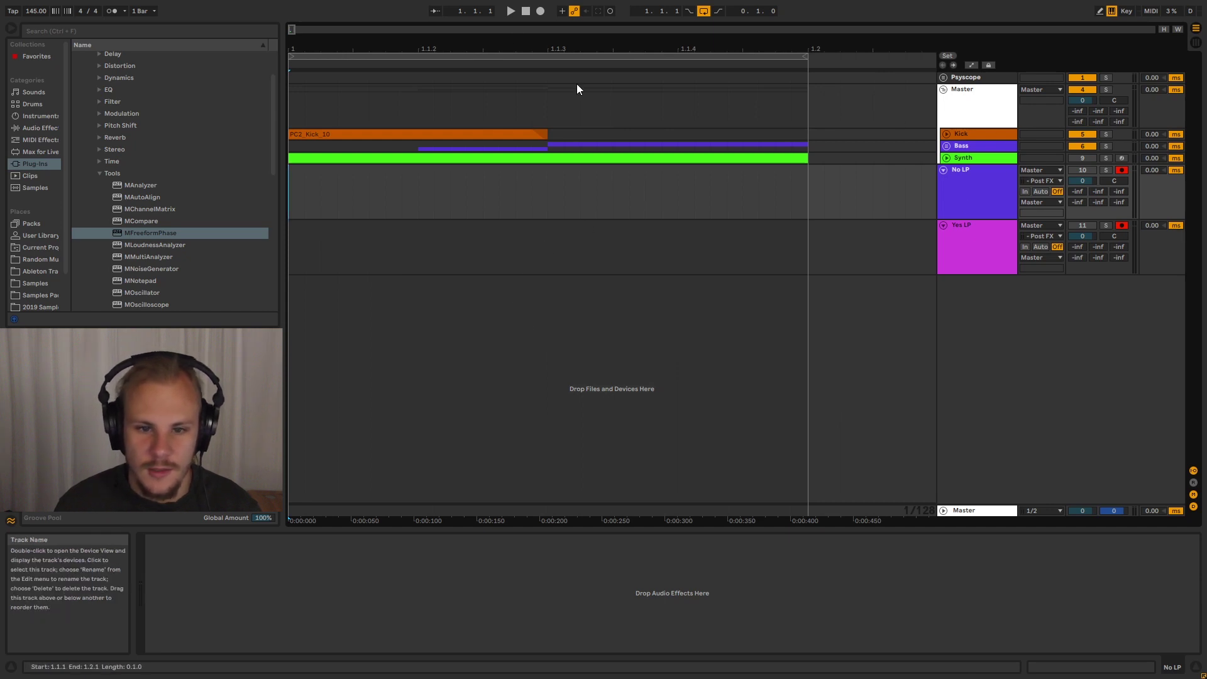
left_click(539, 12)
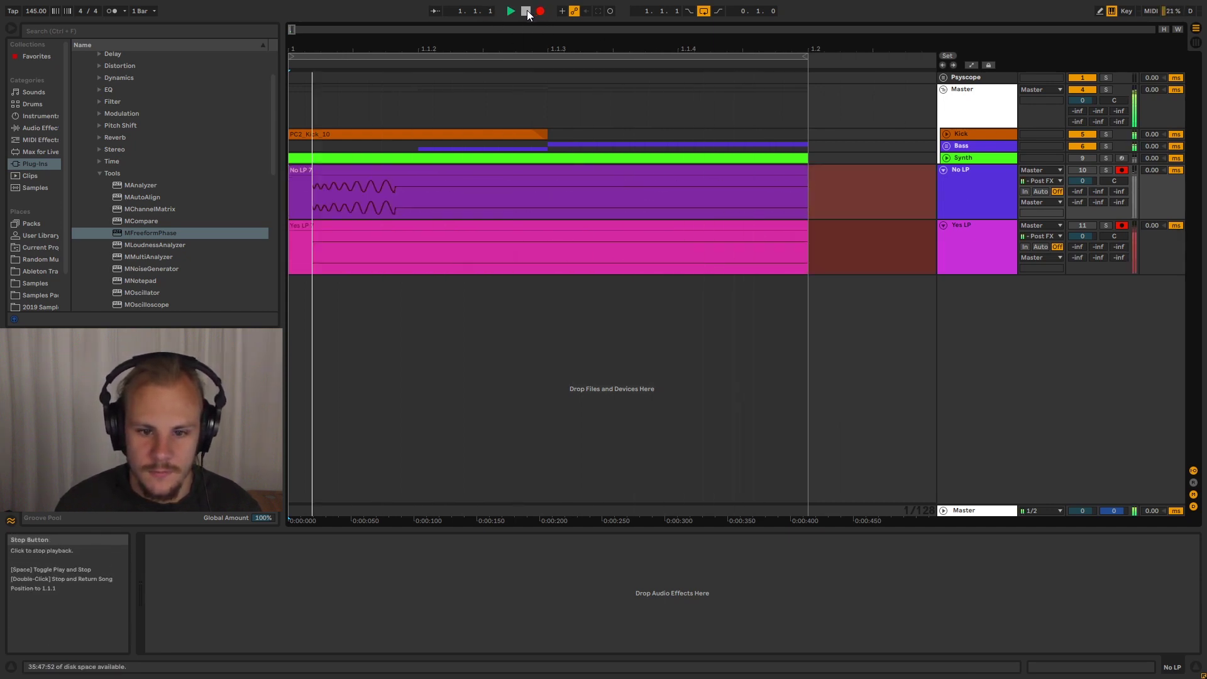
left_click(527, 12)
Step: Consolidate the split recordings on the No LP and Yes LP tracks into one clip per track
left_click(389, 214)
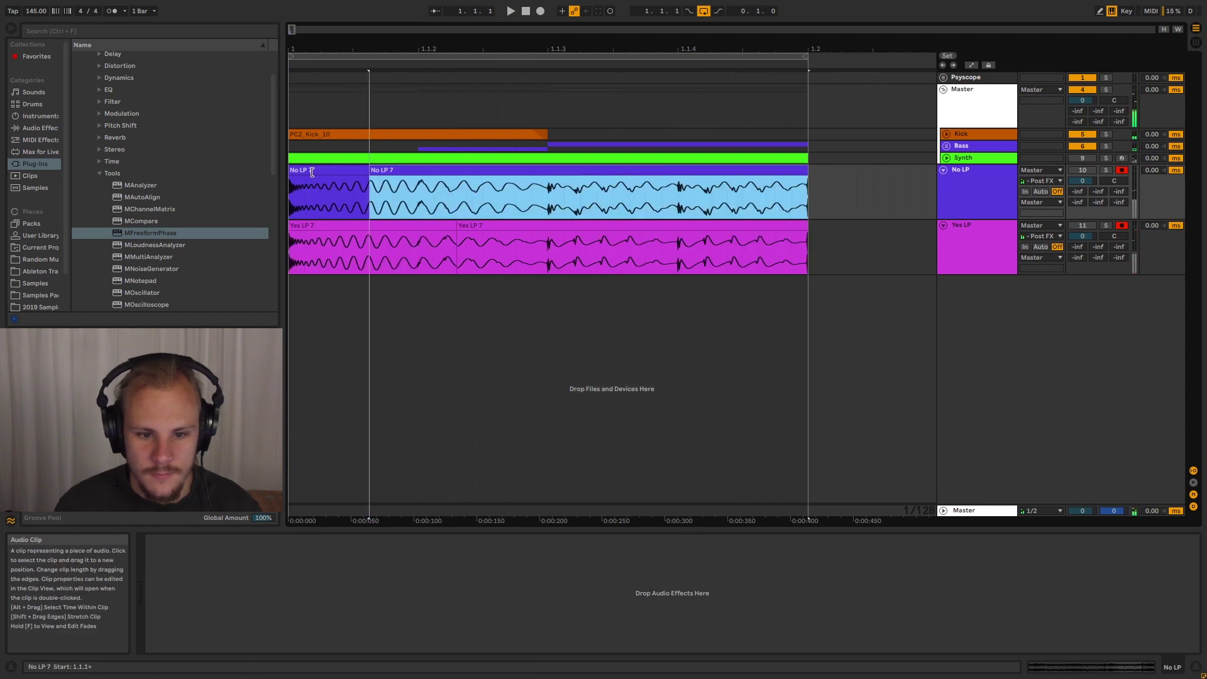
left_click(465, 229)
left_click(377, 230, "shift")
key("ctrl+j")
left_click(450, 251)
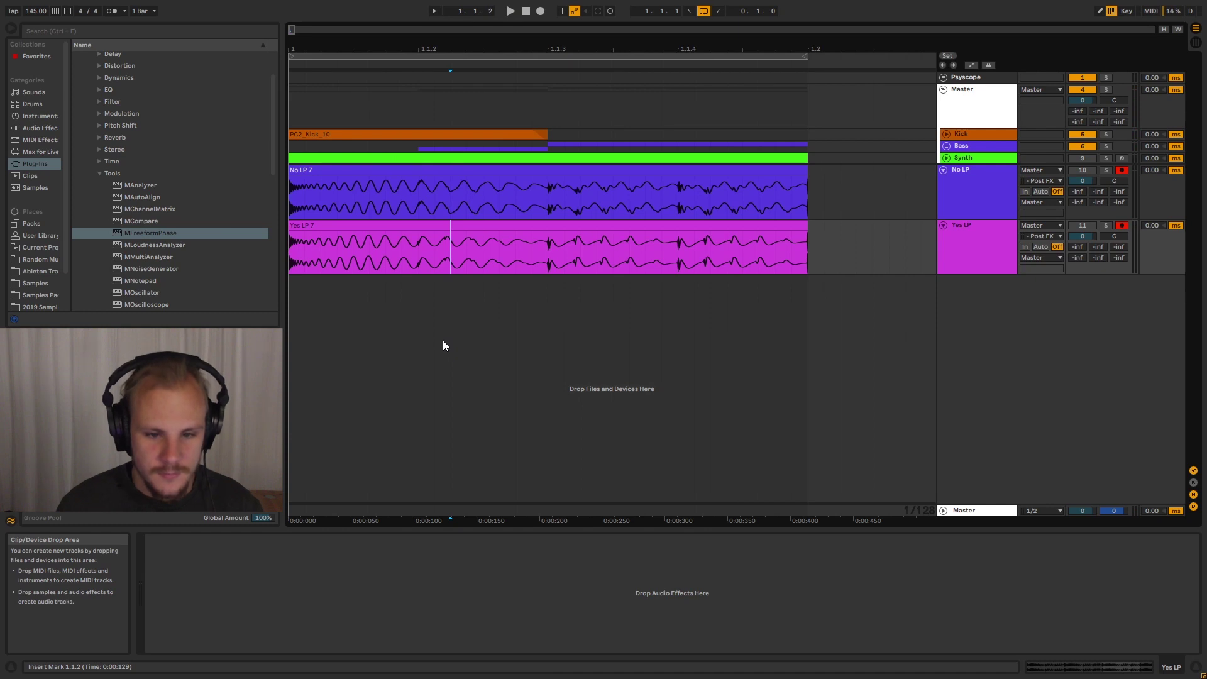
Step: Compare the No LP and Yes LP waveforms up close at the first bass note's transient at 1.1.2
left_click_drag(361, 54, 362, 151)
left_click_drag(567, 201, 580, 202)
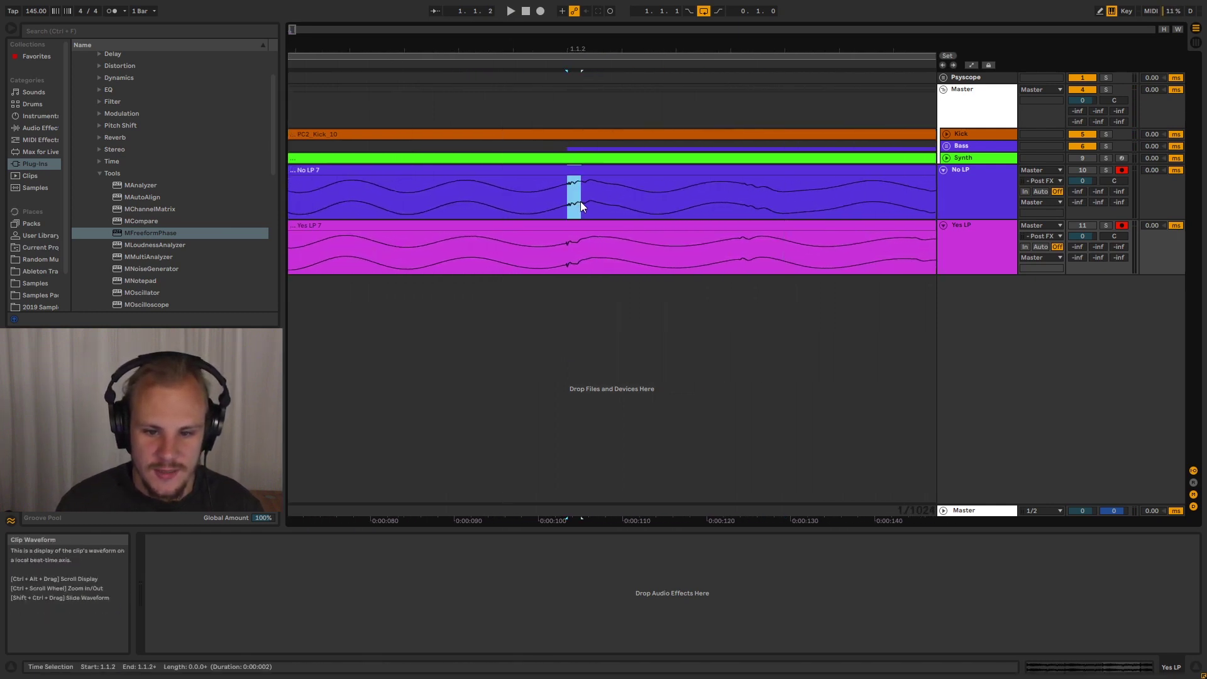
left_click(576, 198)
left_click_drag(586, 51, 654, 82)
left_click_drag(622, 201, 651, 201)
left_click(611, 201)
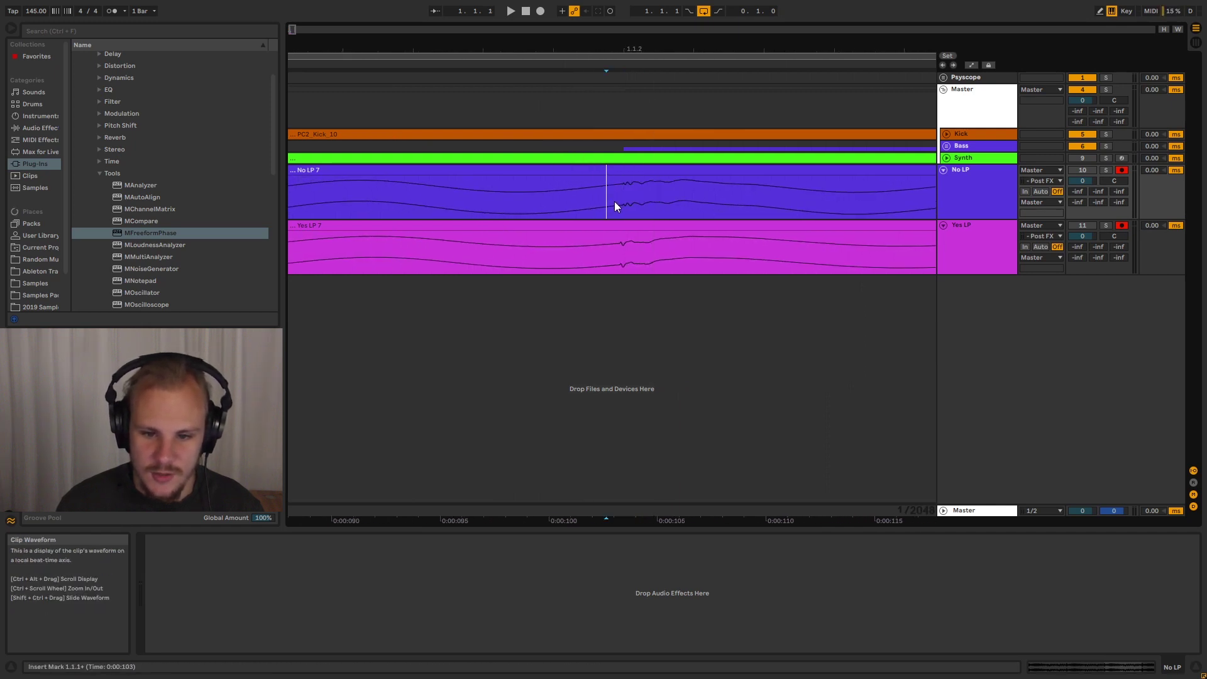
left_click_drag(631, 264, 632, 259)
left_click(615, 258)
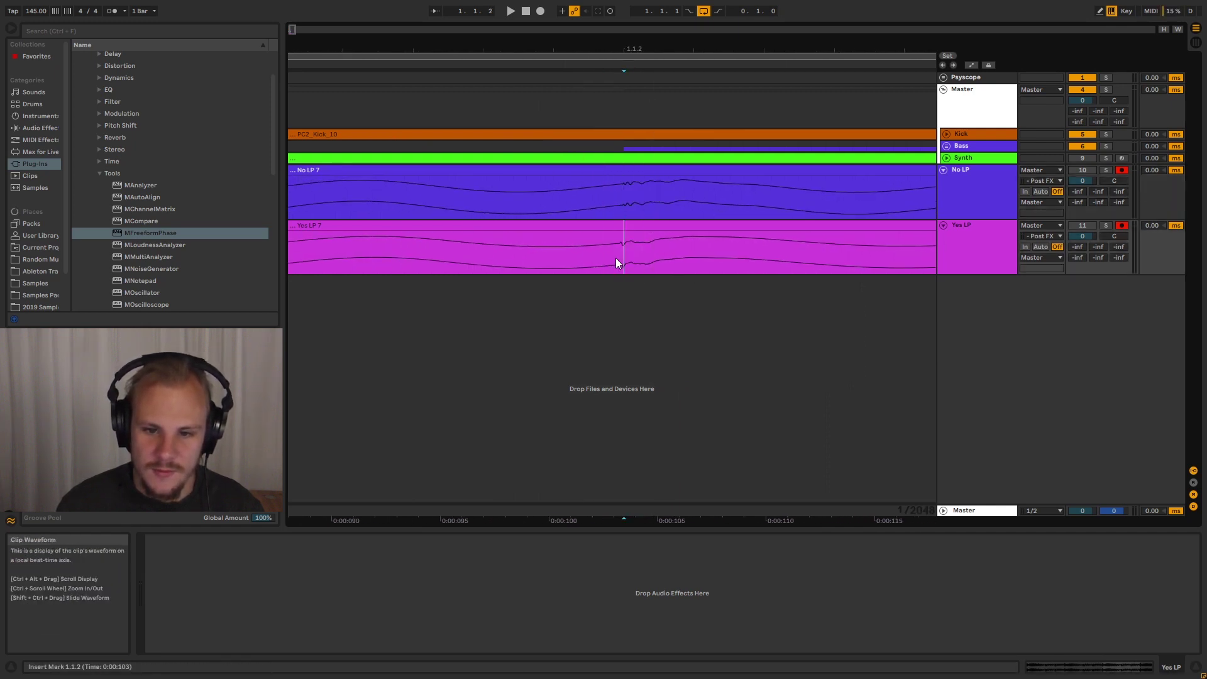
mouse_move(622, 60)
left_mouse_down()
mouse_move(607, 16)
mouse_move(607, 62)
left_mouse_up()
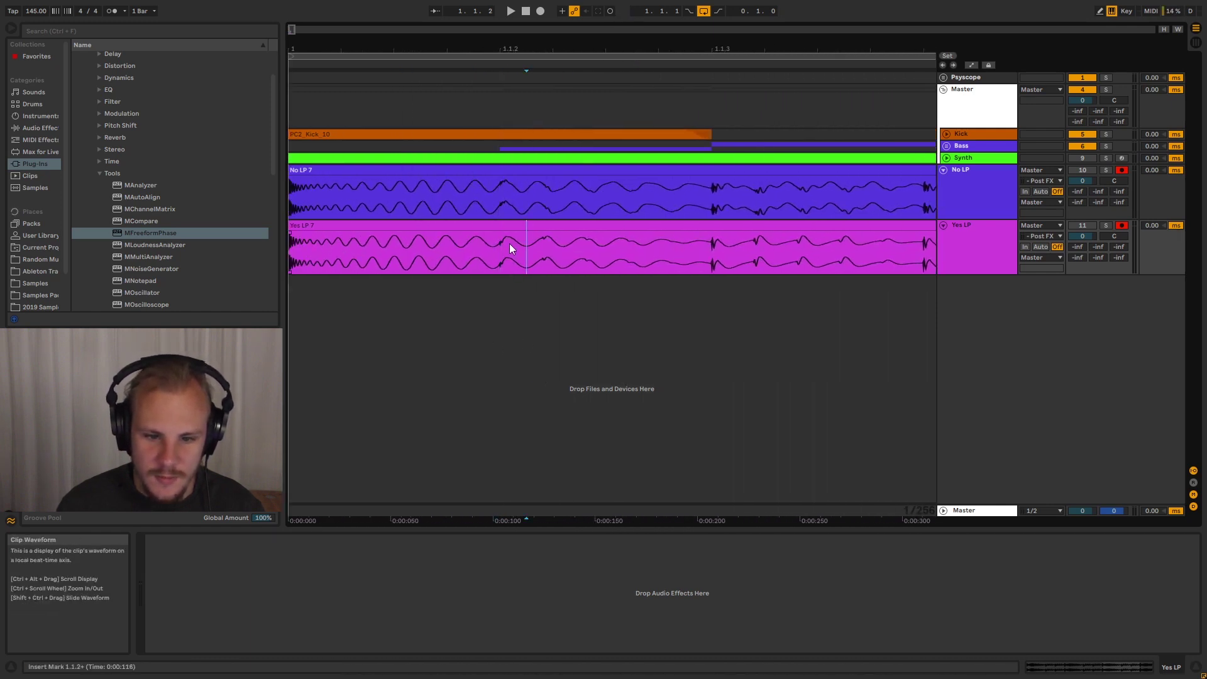
Step: Examine the first bass note's opening cycle and body between 1.1.2 and 1.1.3 in both recordings
left_click_drag(497, 195, 517, 195)
left_click(500, 197)
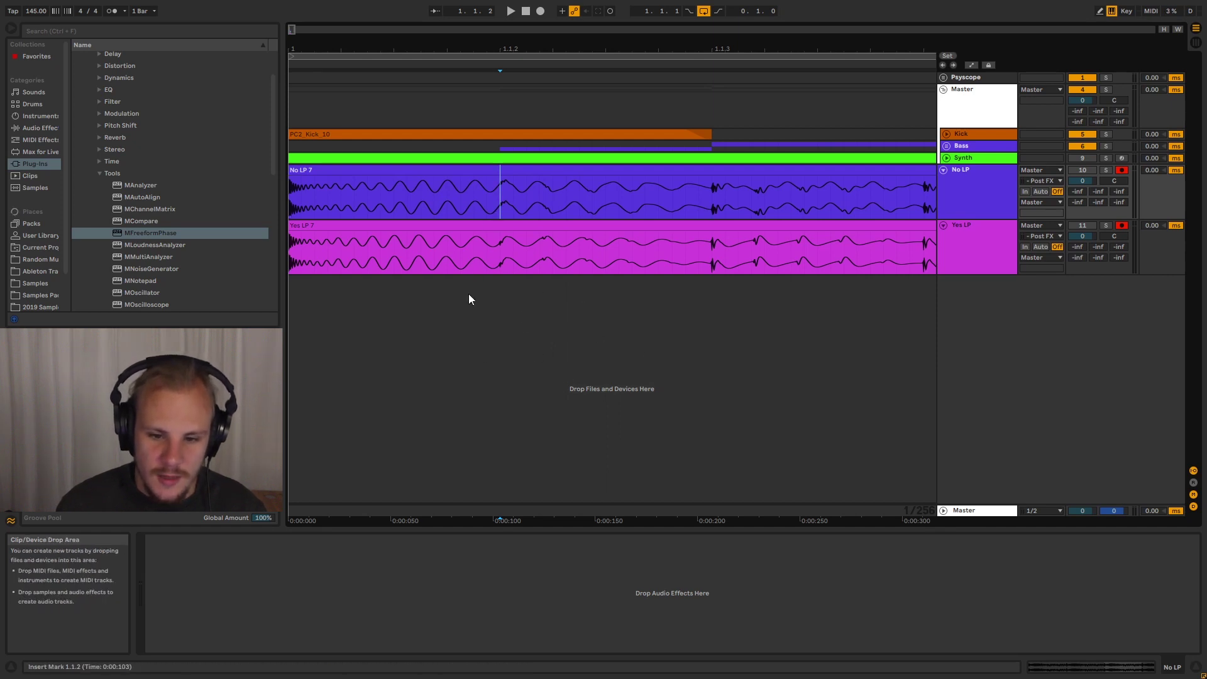
left_click_drag(526, 201, 700, 208)
left_click(699, 208)
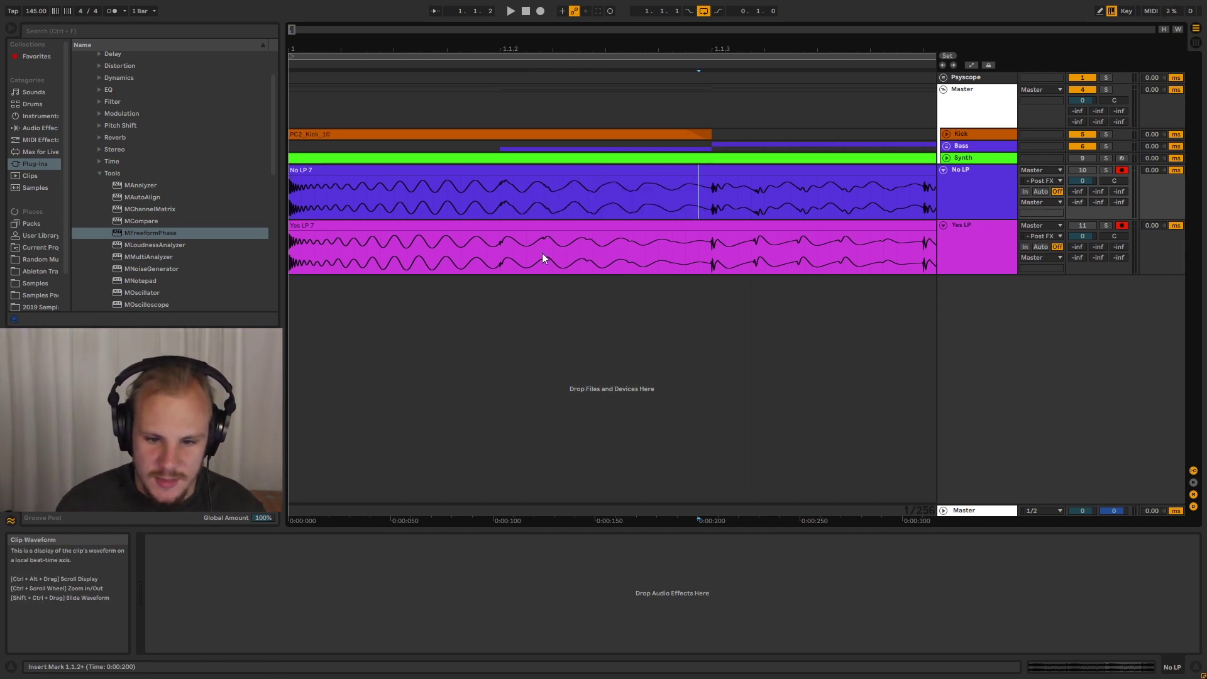
left_click_drag(541, 253, 615, 259)
left_click(617, 254)
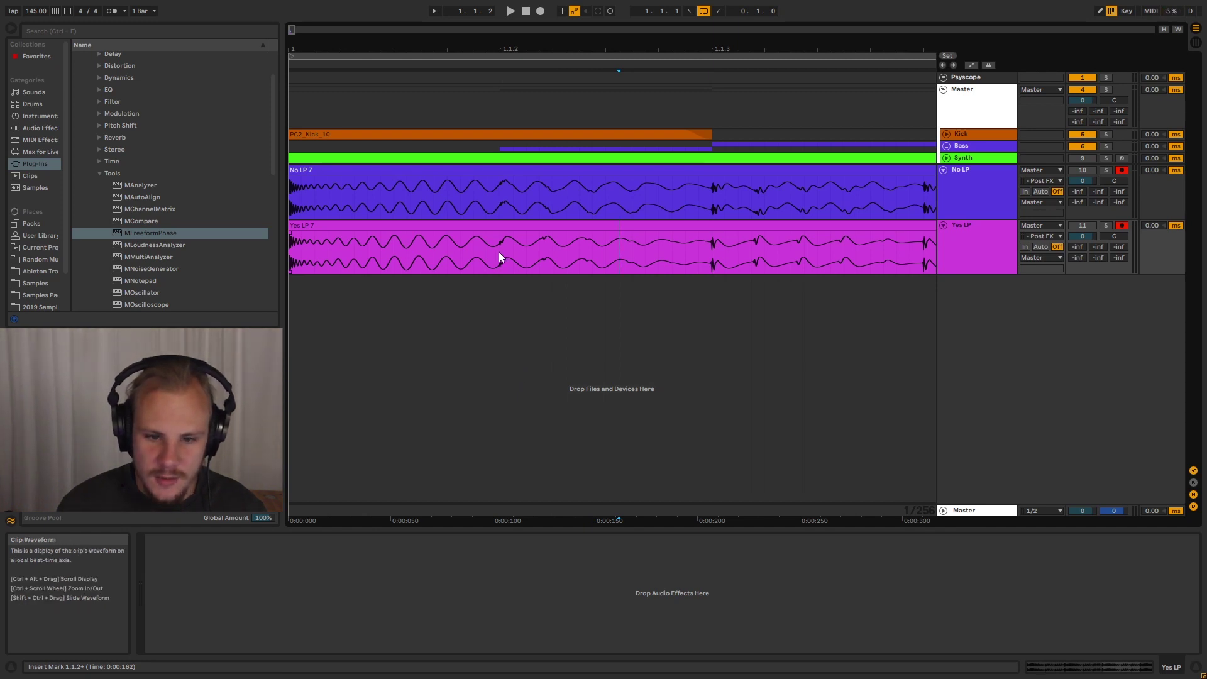
left_click_drag(501, 207, 526, 205)
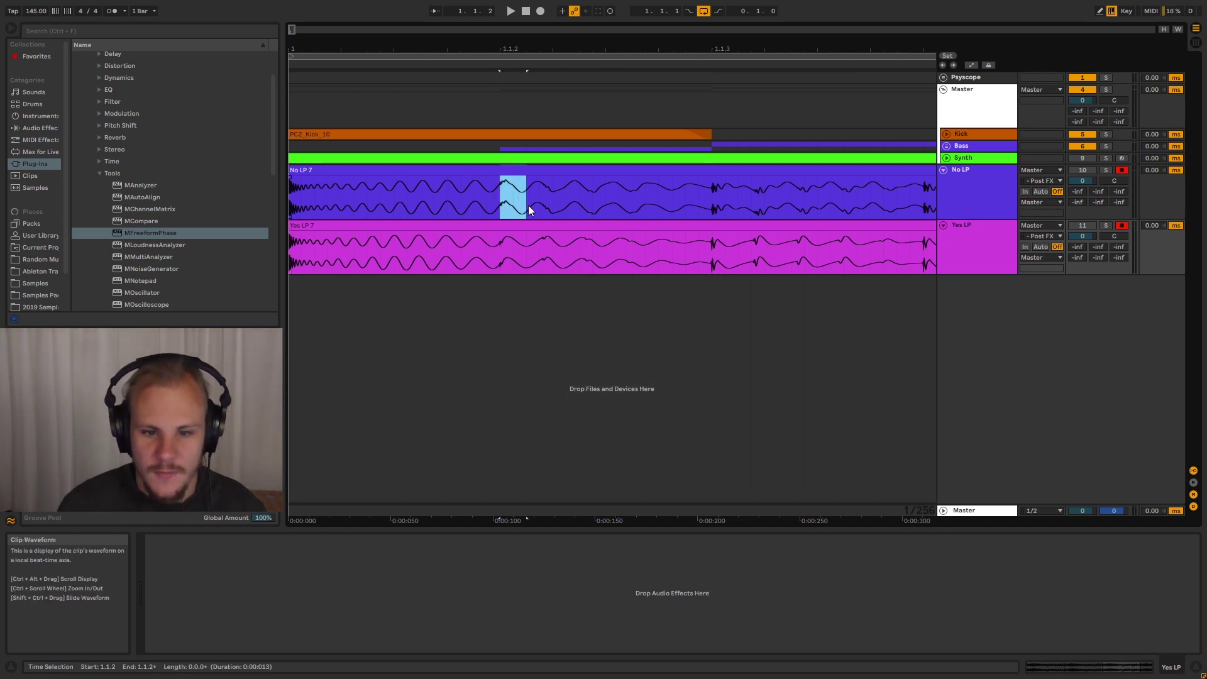
left_click(527, 205)
left_click_drag(503, 50, 468, 113)
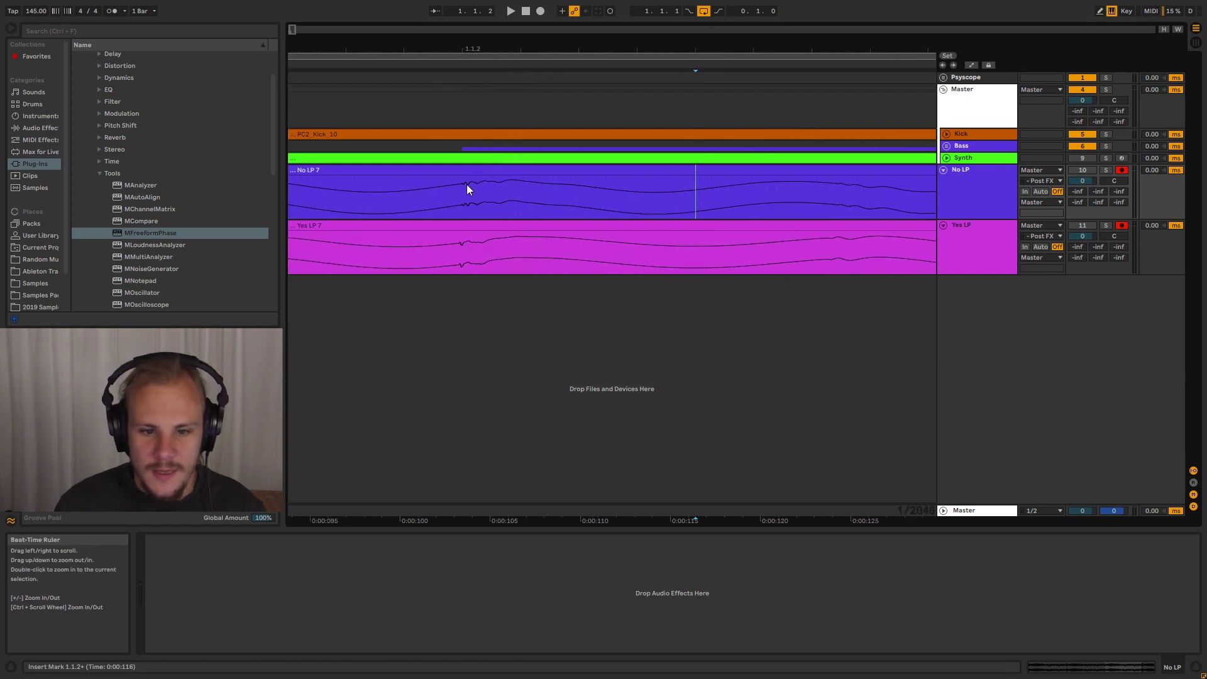
left_click_drag(467, 184, 524, 191)
left_click(489, 208)
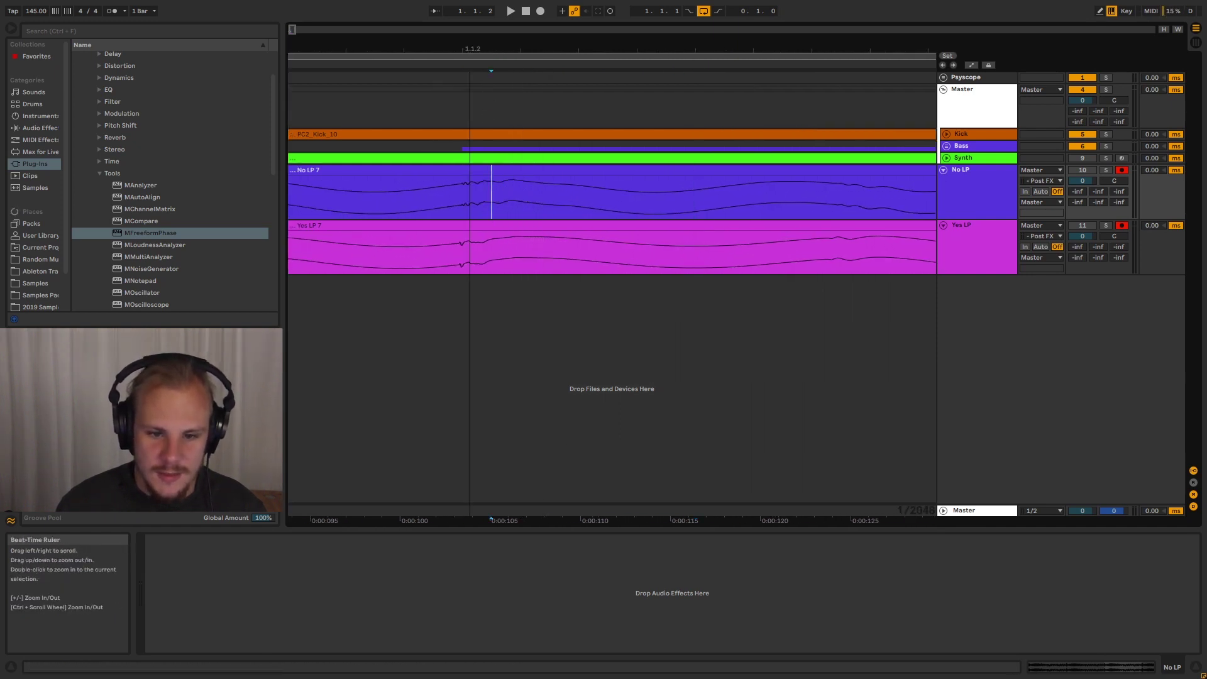
mouse_move(471, 50)
left_mouse_down()
mouse_move(540, 37)
mouse_move(394, 98)
left_mouse_up()
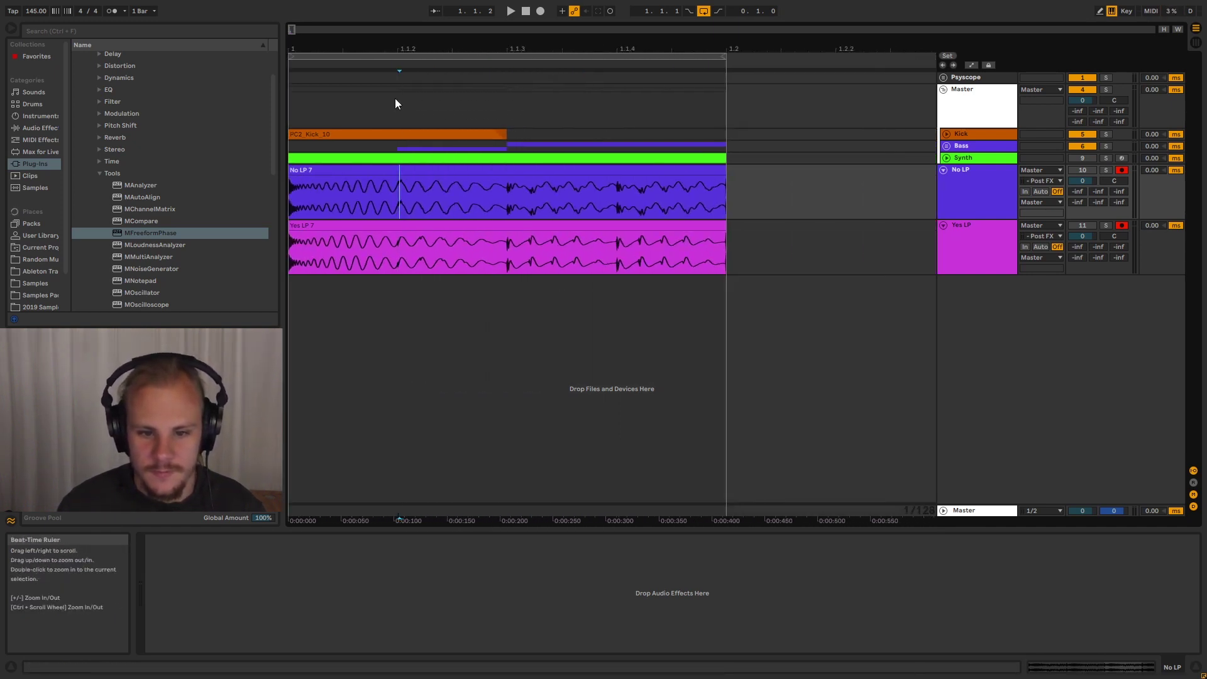
Step: Compare the second bass note's transient at 1.1.3 in the No LP and Yes LP recordings
left_click_drag(509, 66, 509, 113)
left_click_drag(468, 201, 501, 201)
left_click(469, 195)
left_click_drag(470, 244, 480, 202)
left_click(468, 247)
left_click(480, 201)
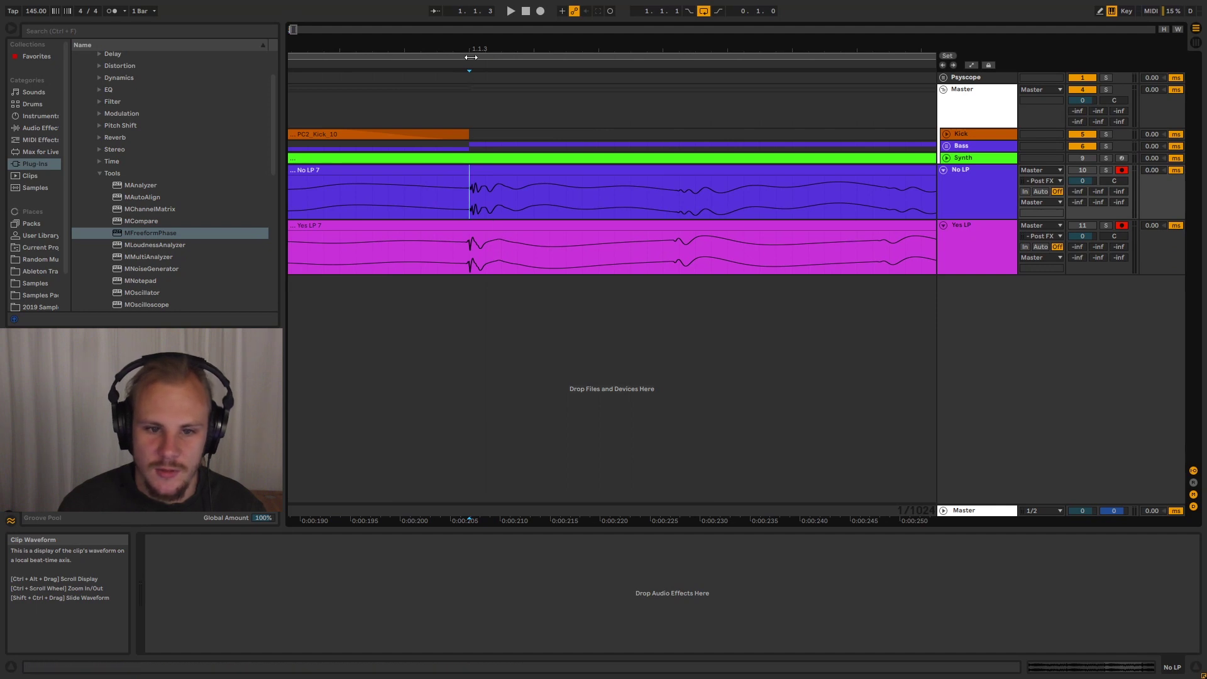
left_click_drag(475, 53, 485, 20)
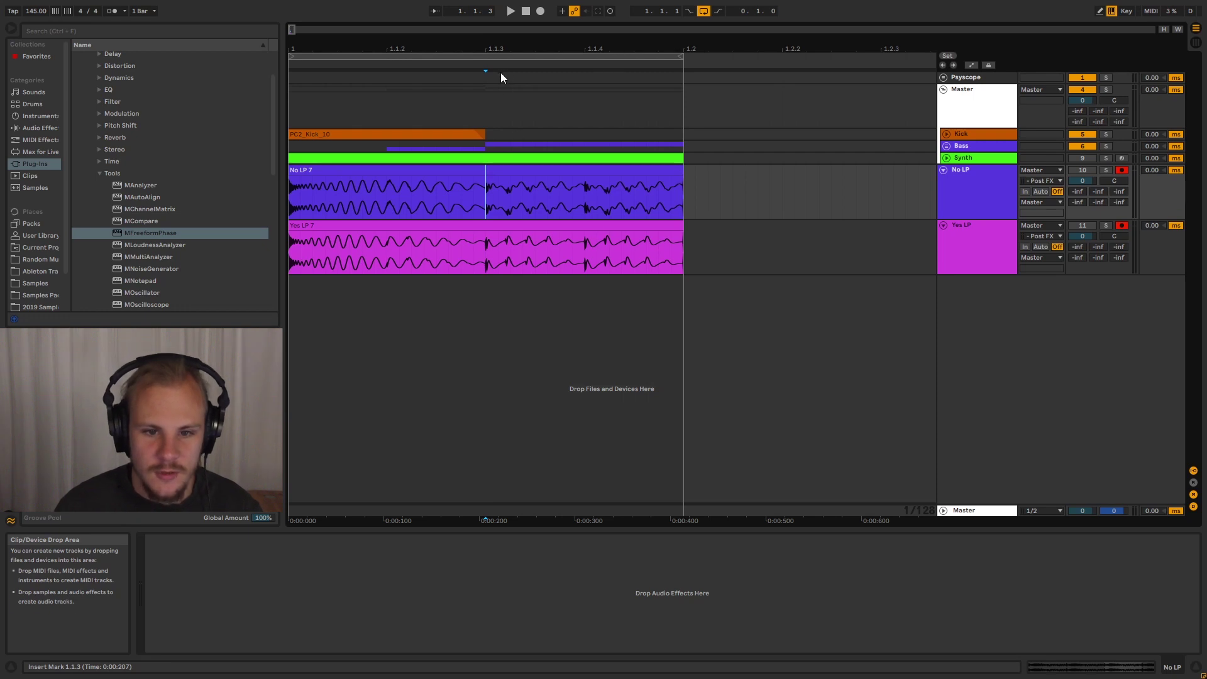
Step: Examine the opening cycle after 1.1.3 and the waveform leading into 1.1.4 in both recordings
left_click_drag(496, 44, 520, 66)
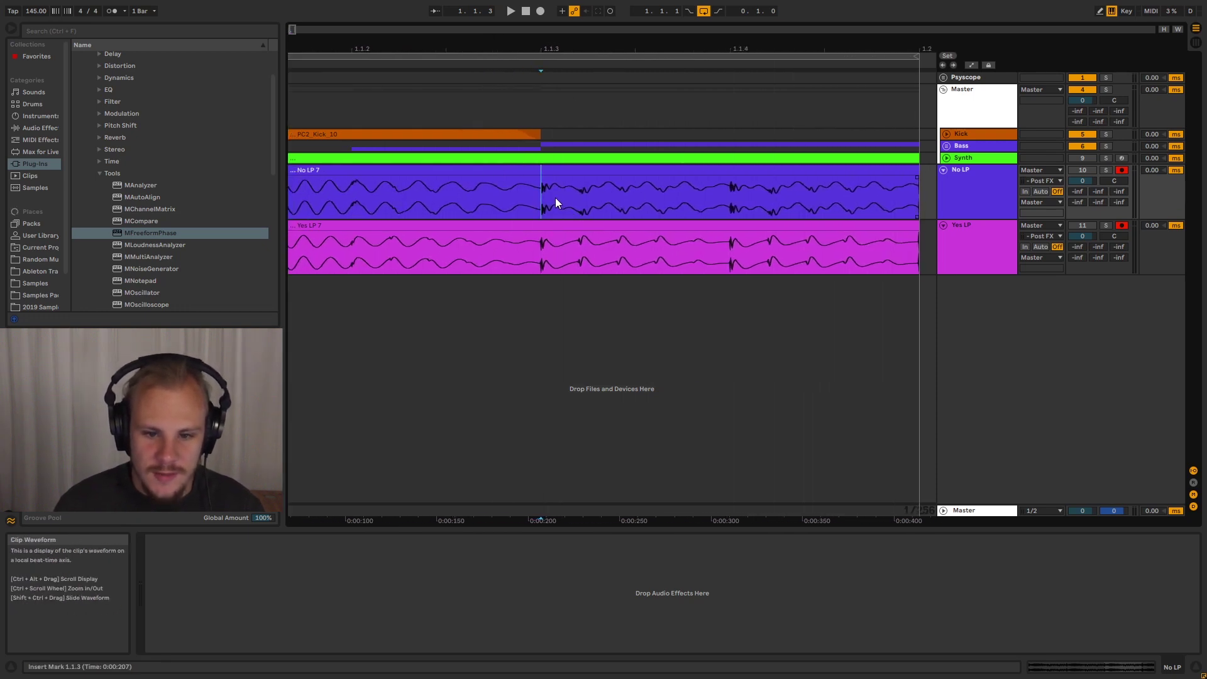
mouse_move(550, 195)
left_mouse_down()
mouse_move(573, 200)
mouse_move(545, 197)
left_mouse_up()
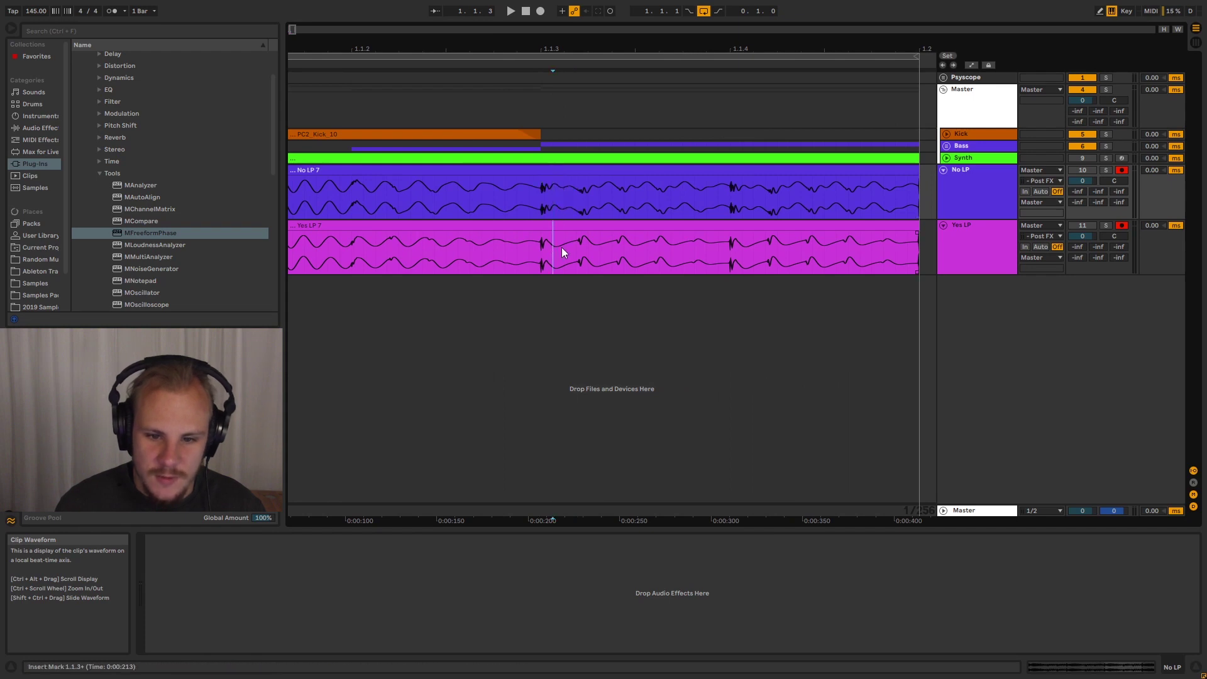
mouse_move(553, 250)
left_mouse_down()
mouse_move(576, 252)
mouse_move(545, 253)
left_mouse_up()
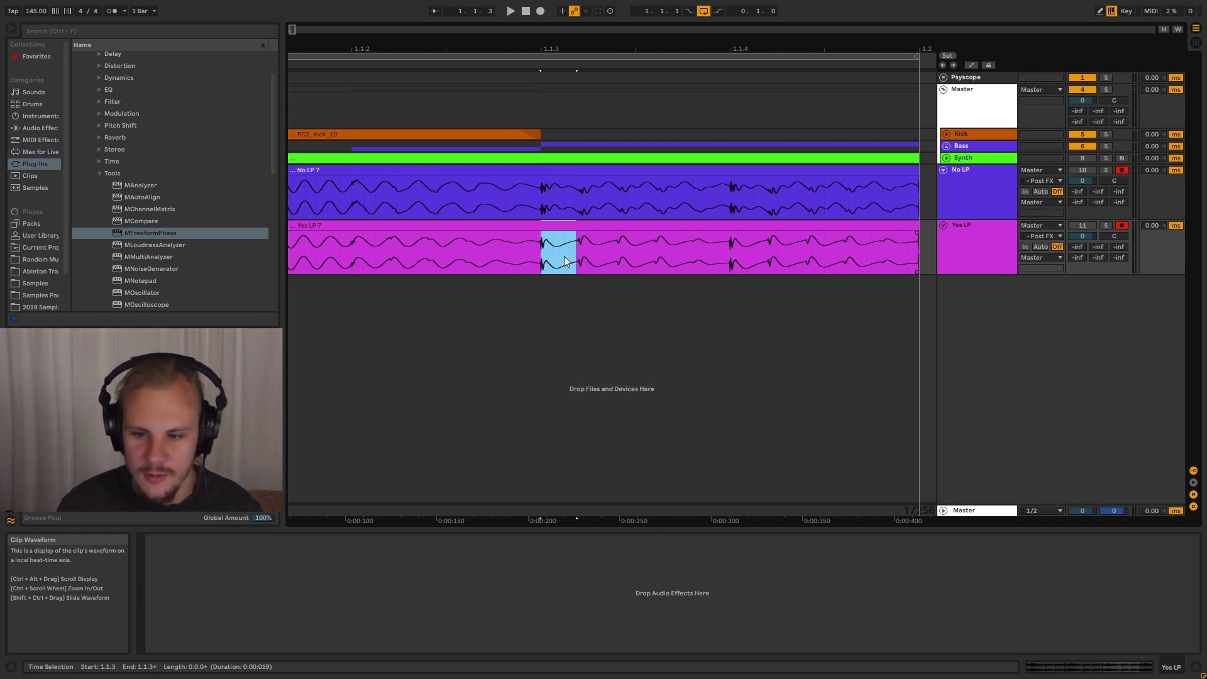
left_click_drag(553, 46, 585, 45)
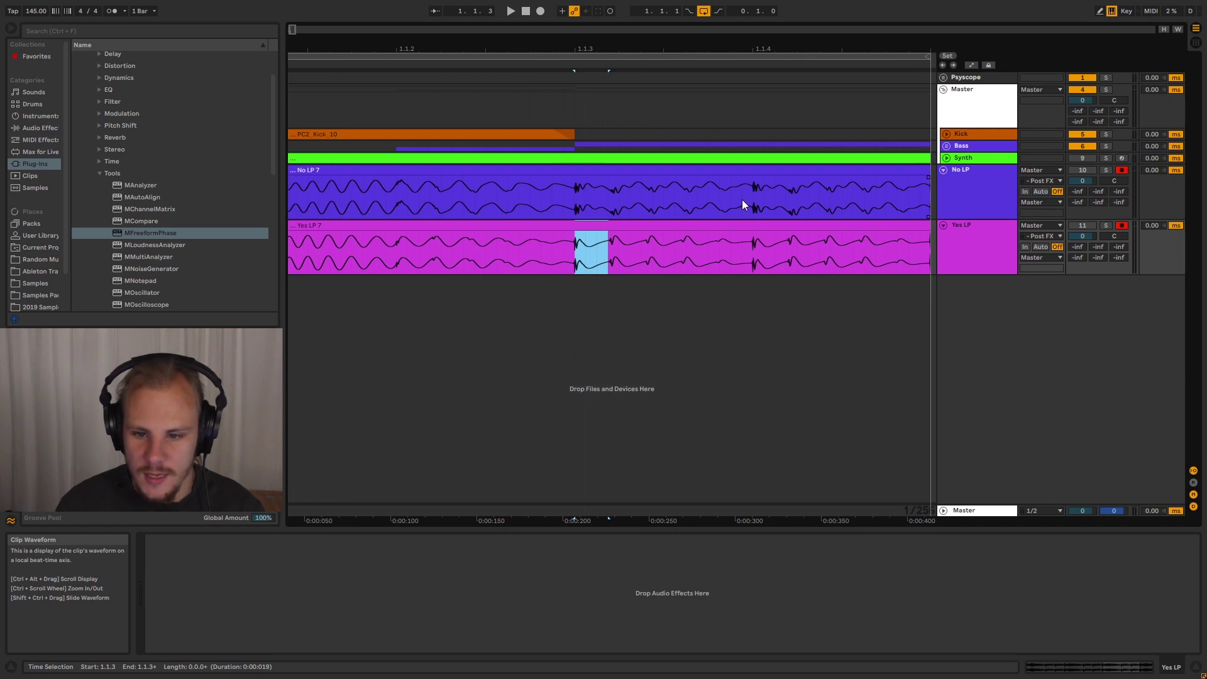
left_click_drag(730, 198, 763, 199)
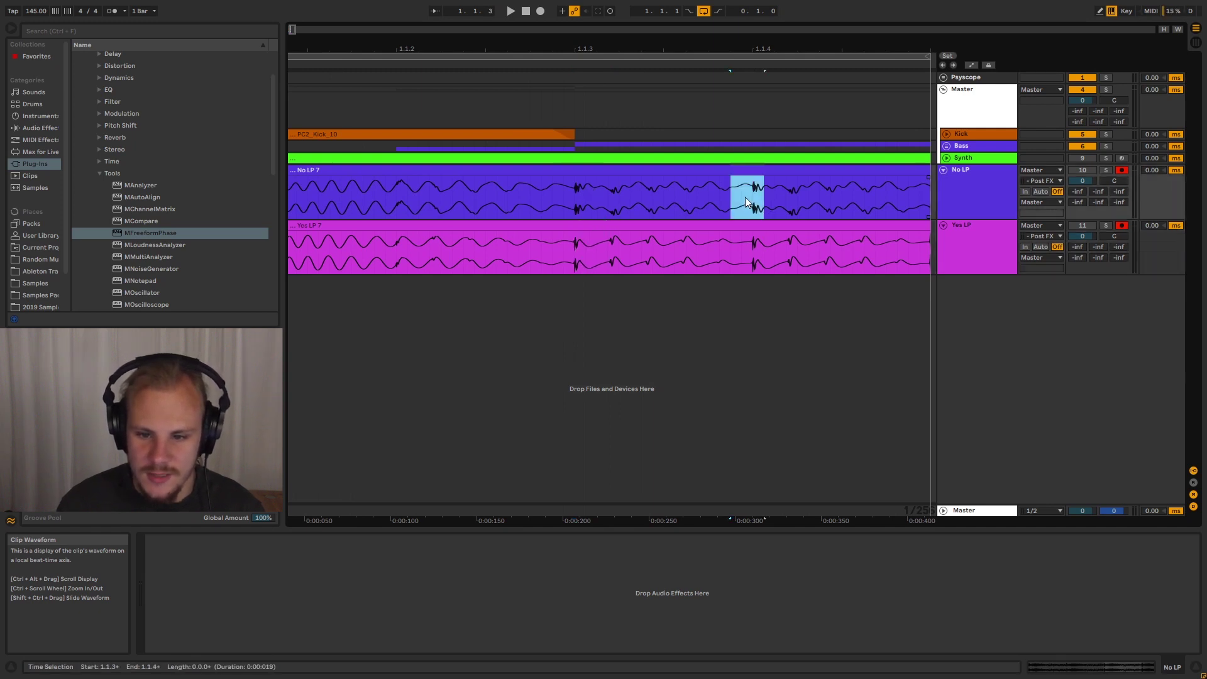
left_click_drag(740, 245, 752, 247)
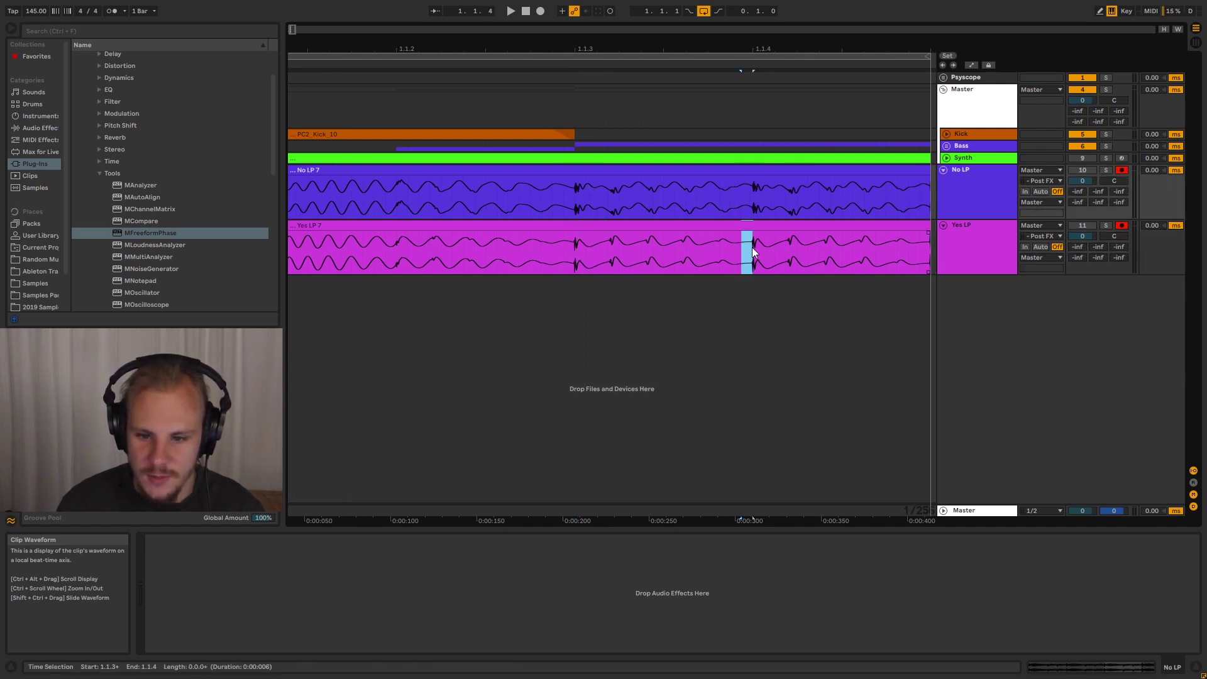
left_click(755, 254)
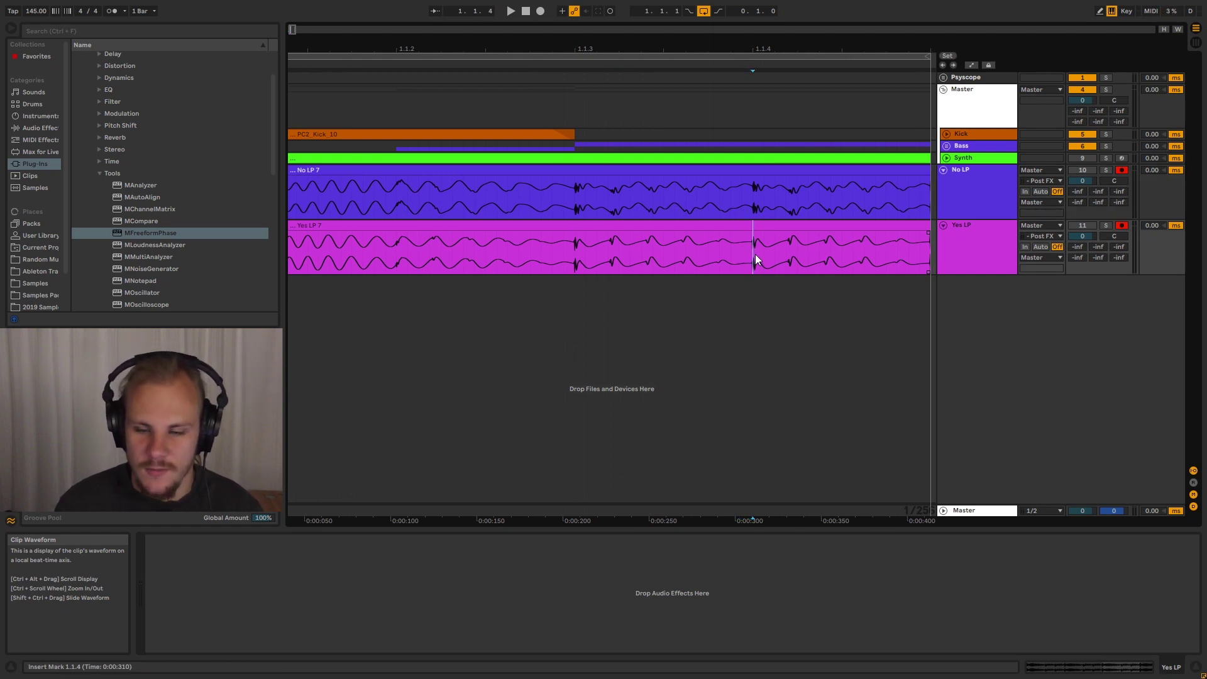
left_click_drag(440, 50, 319, 187)
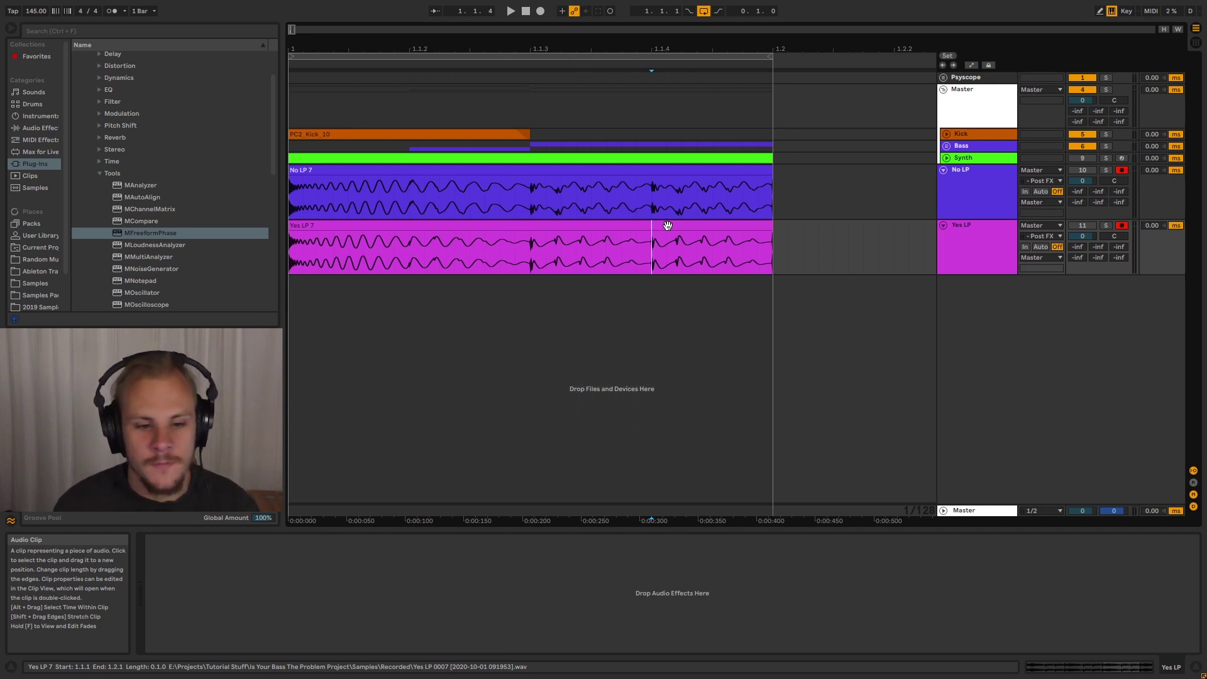
Step: Compare the kick's opening transient at 1.1.1 in both recordings, and return to an overview of the loop
left_click(758, 198)
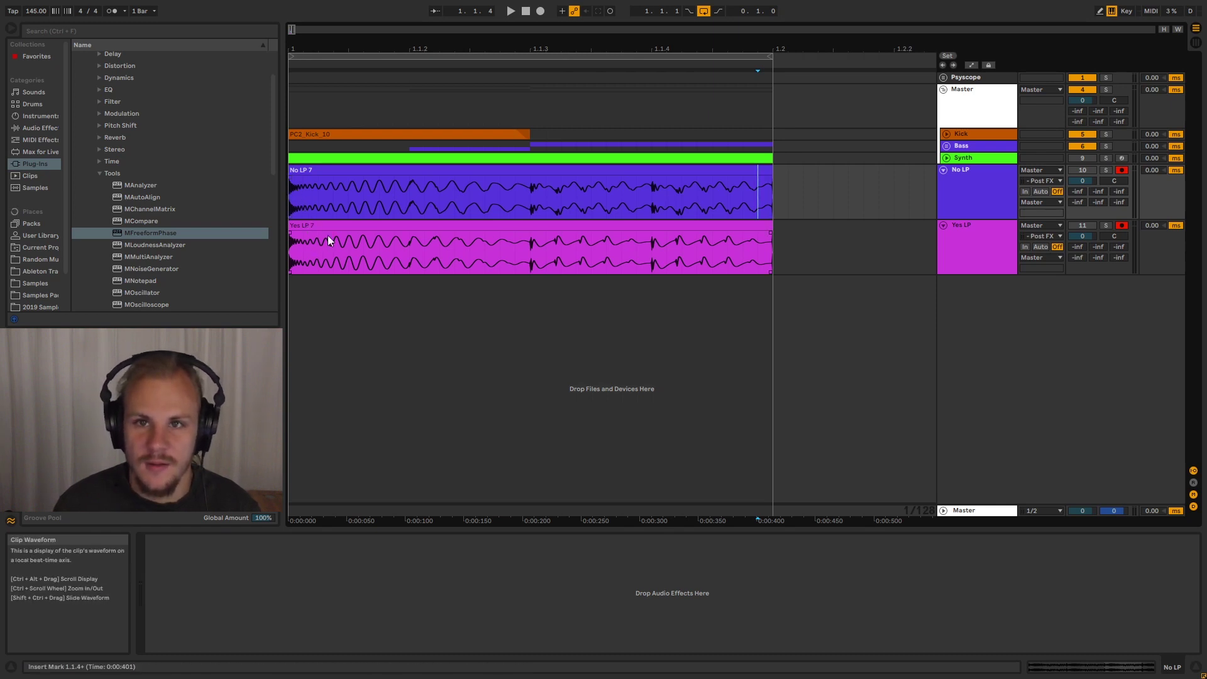
left_click_drag(296, 53, 307, 192)
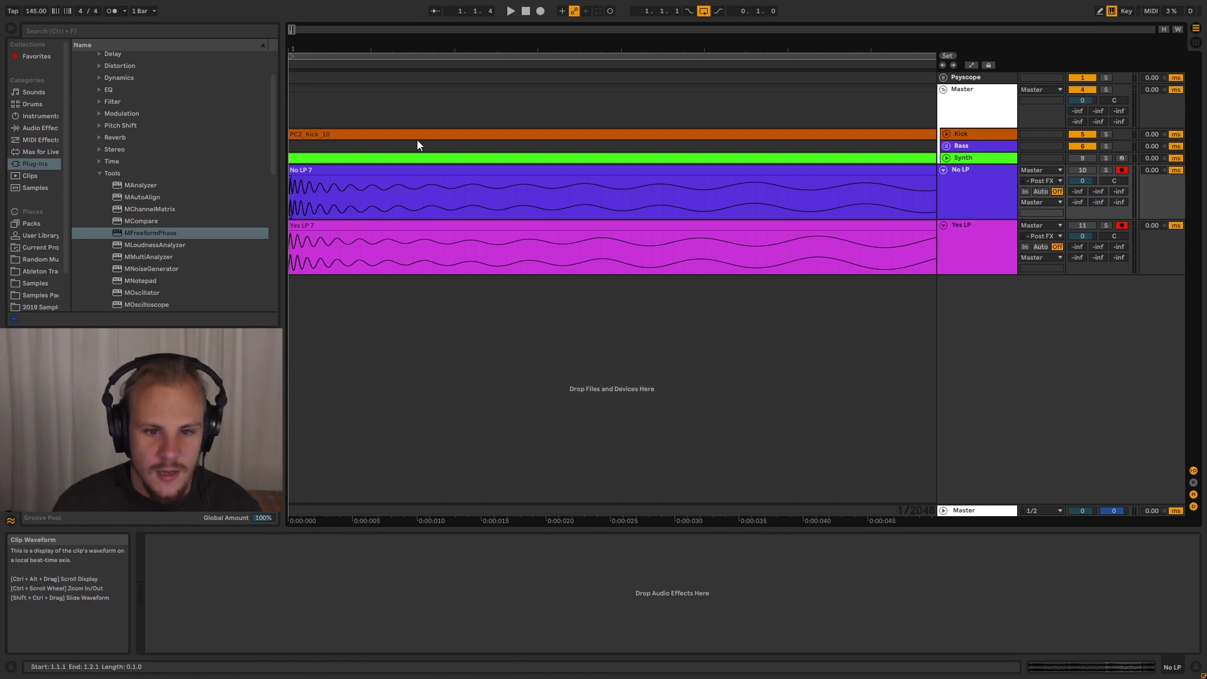
left_click_drag(431, 49, 433, 1)
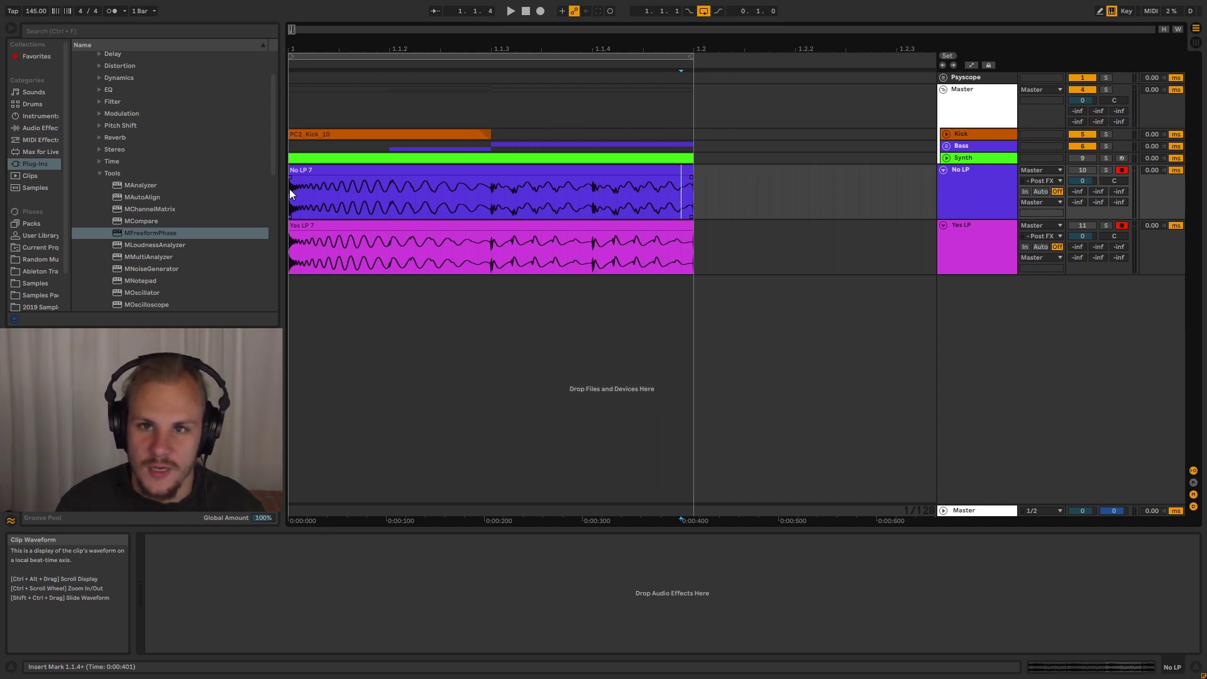
left_click(476, 43)
left_click_drag(476, 43, 476, 72)
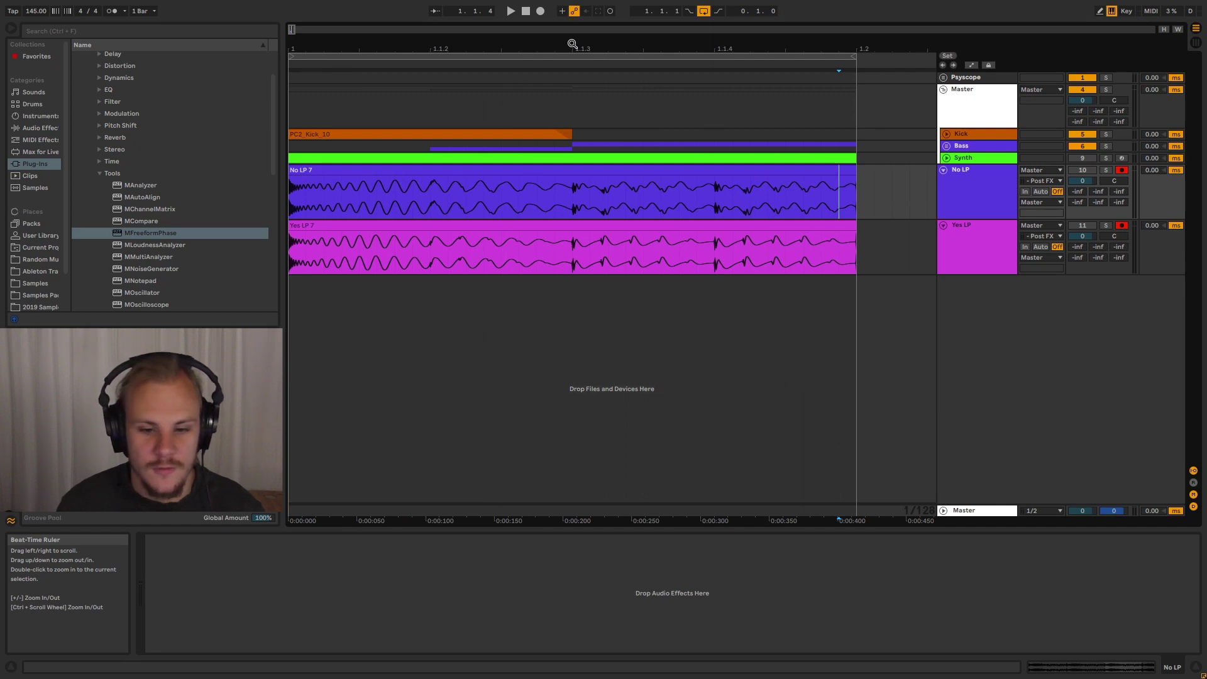
Step: Examine the second bass note's transient at 1.1.3 in the No LP recording, marking where its first cycle begins
mouse_move(571, 44)
left_mouse_down()
mouse_move(575, 178)
mouse_move(667, 202)
mouse_move(570, 196)
mouse_move(625, 197)
left_mouse_up()
left_click(581, 185)
left_click(666, 202)
left_click(617, 198)
left_click(585, 190)
left_click(590, 192)
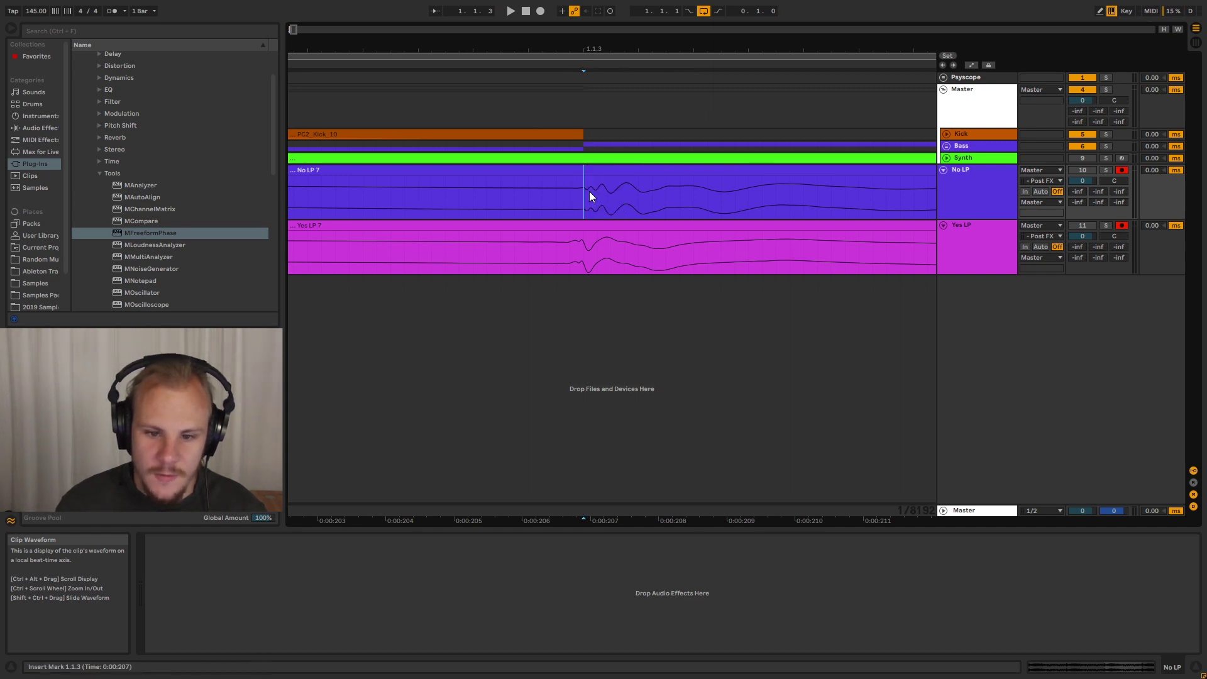
Step: Highlight the pre-ringing just before 1.1.3 in the Yes LP recording, and return to an overview of the loop
left_click_drag(581, 245, 555, 245)
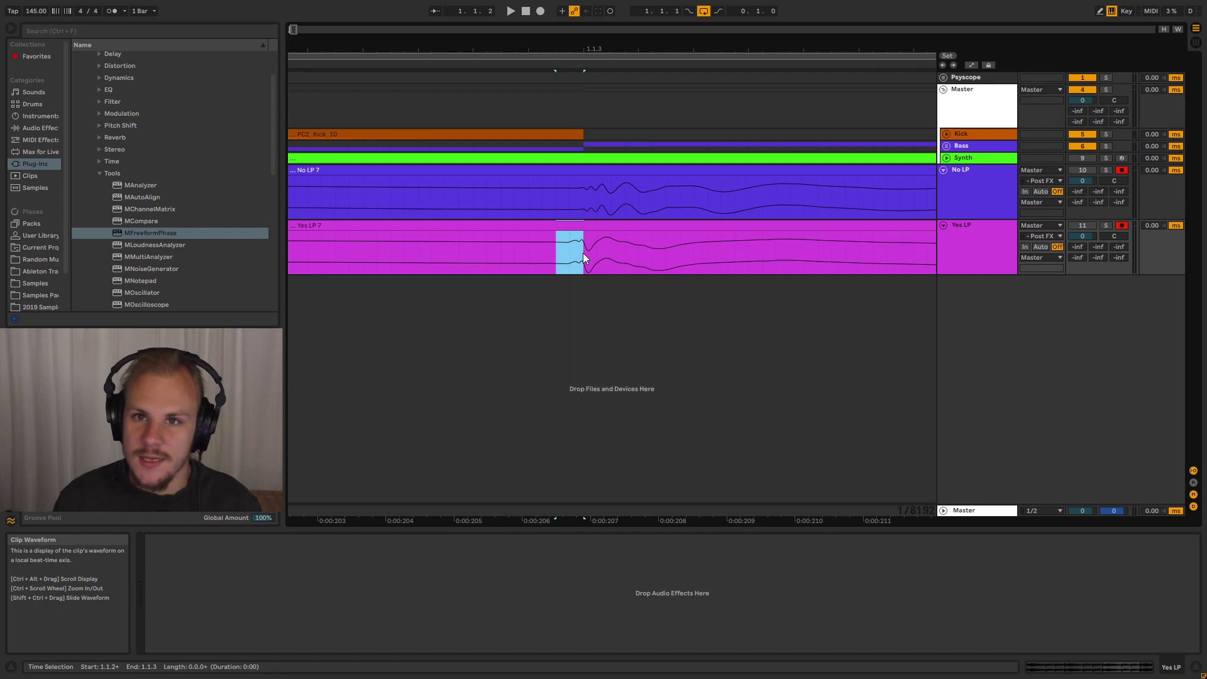
left_click(541, 249)
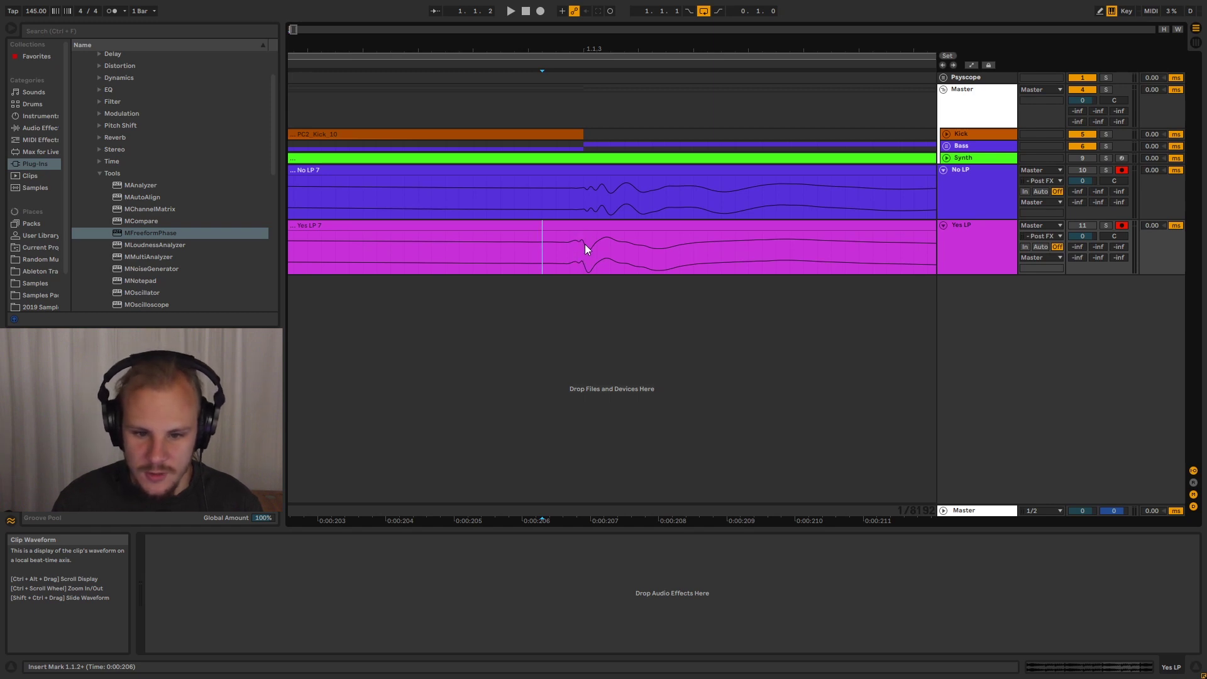
left_click_drag(585, 244, 533, 246)
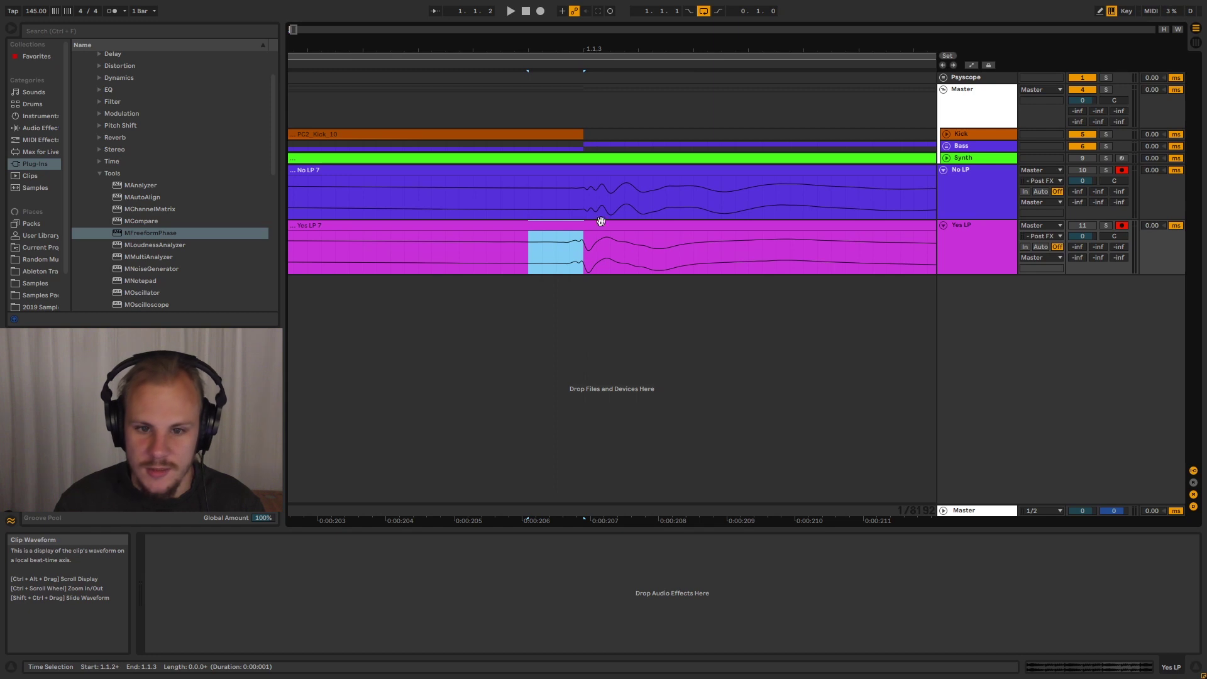
left_click_drag(584, 42, 703, 37)
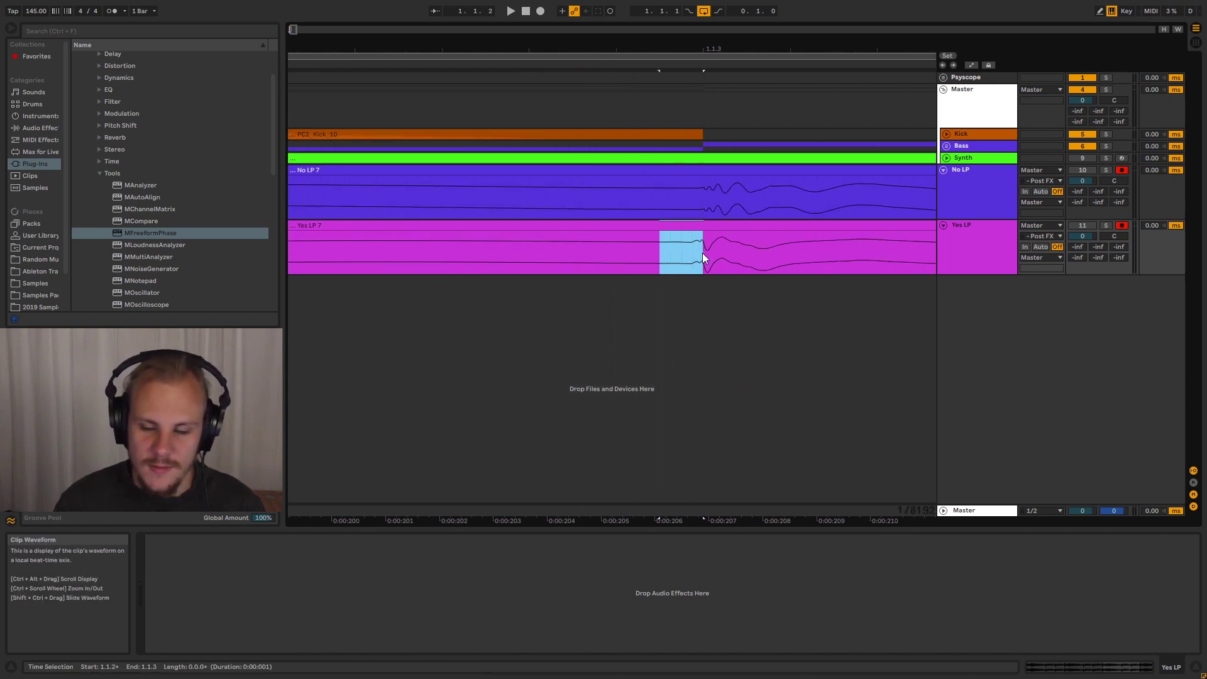
left_click_drag(710, 47, 709, 143)
left_click_drag(709, 49, 691, 164)
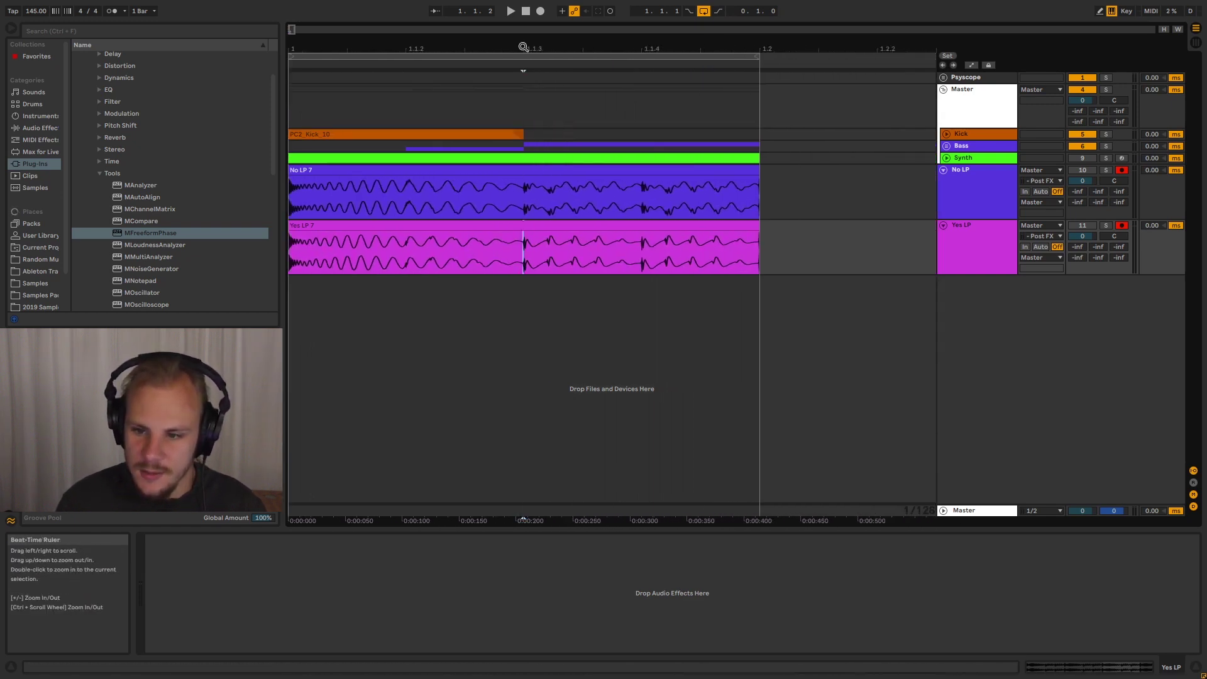
Step: Inspect the No LP and Yes LP chains in the Master group's audio effect rack
left_click(945, 107)
left_click(191, 569)
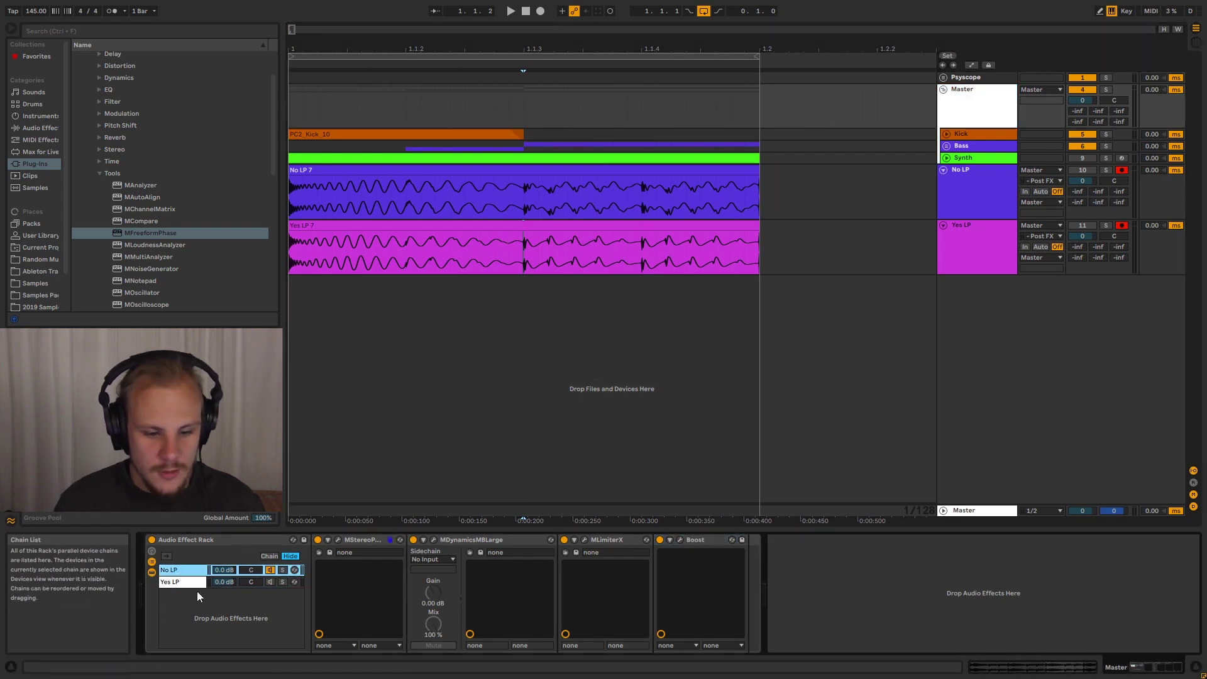
left_click(189, 581)
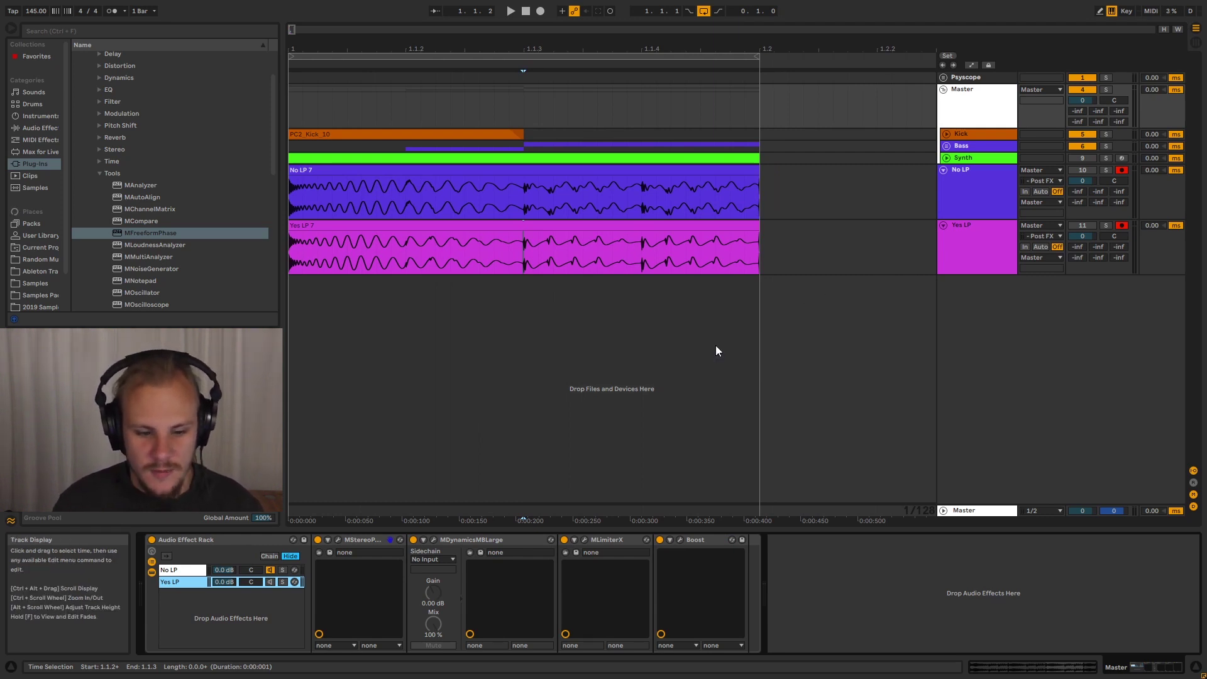
Step: Play the loop while alternating solo between the Yes LP and No LP tracks, then stop with Yes LP soloed
left_click(1105, 225)
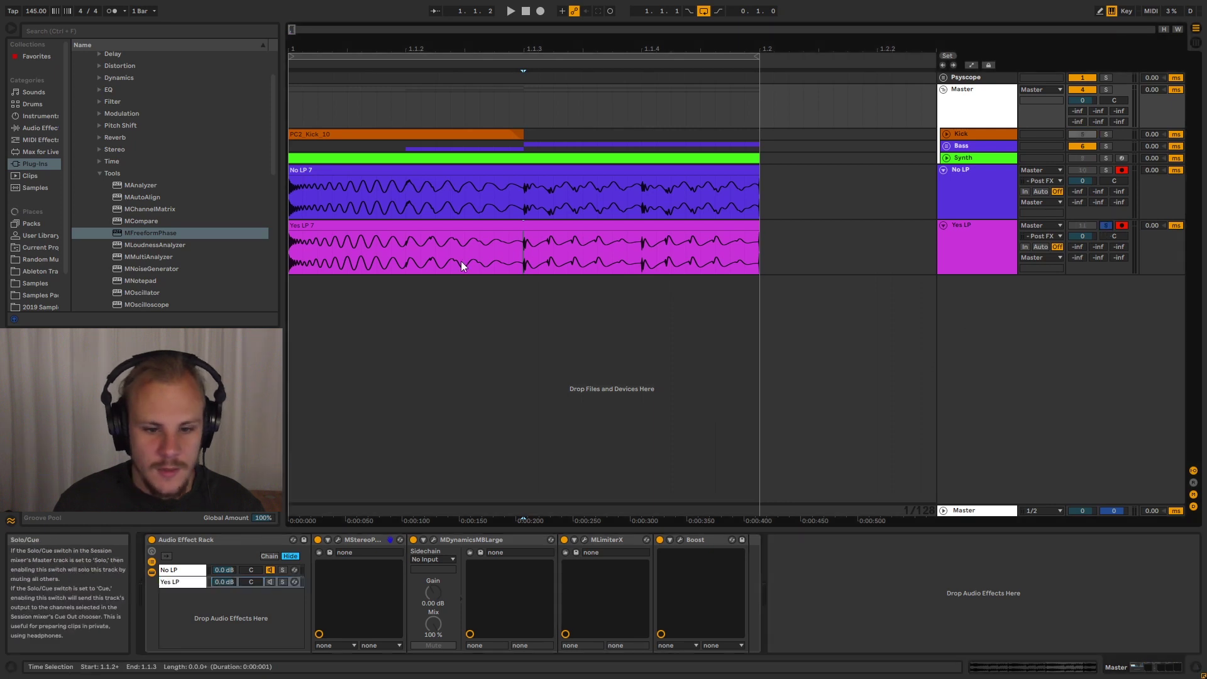
left_click(458, 226)
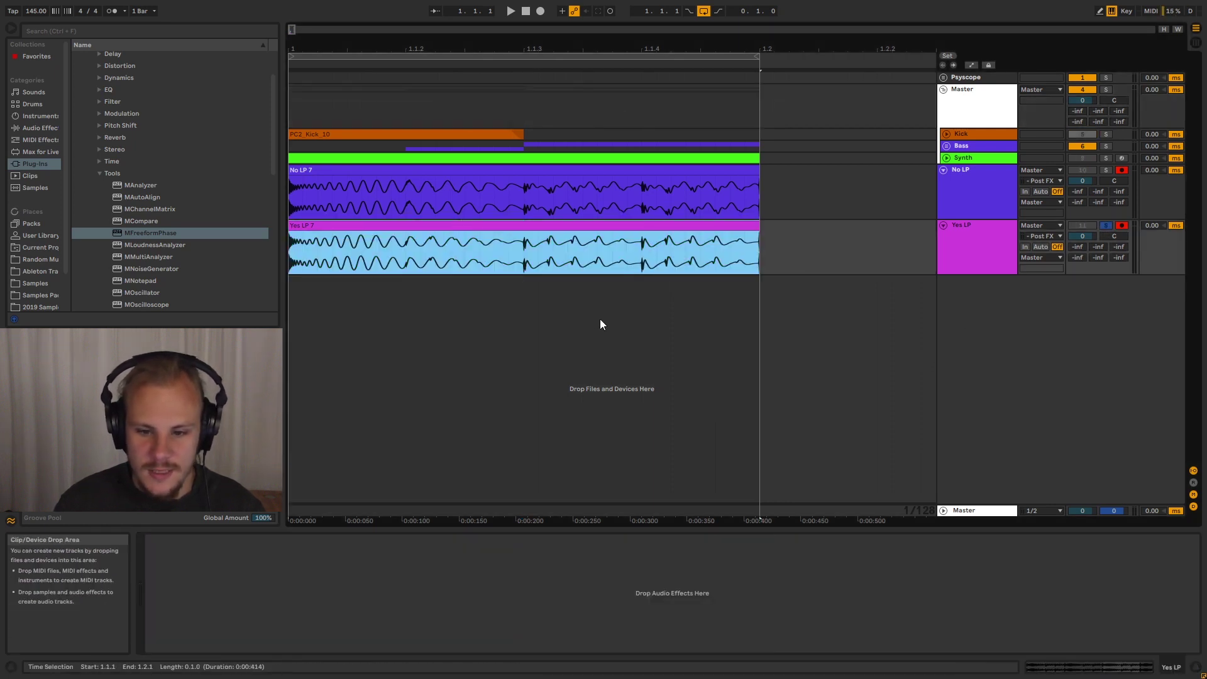
key("space")
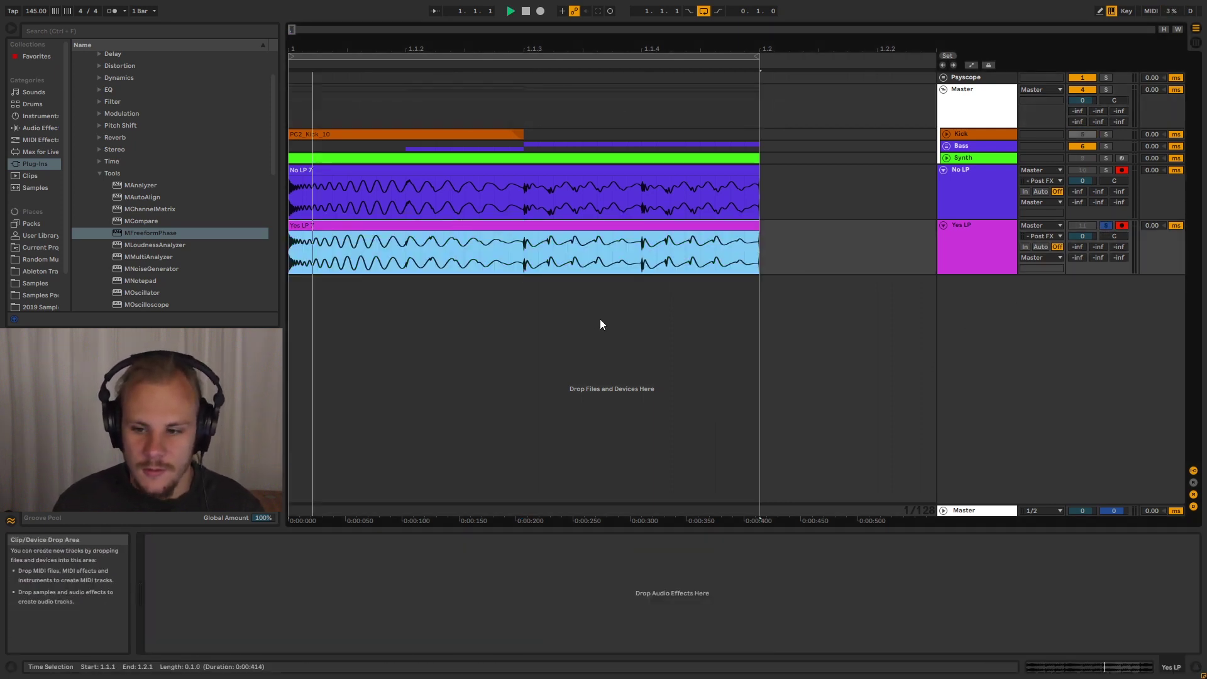
left_click(1106, 169)
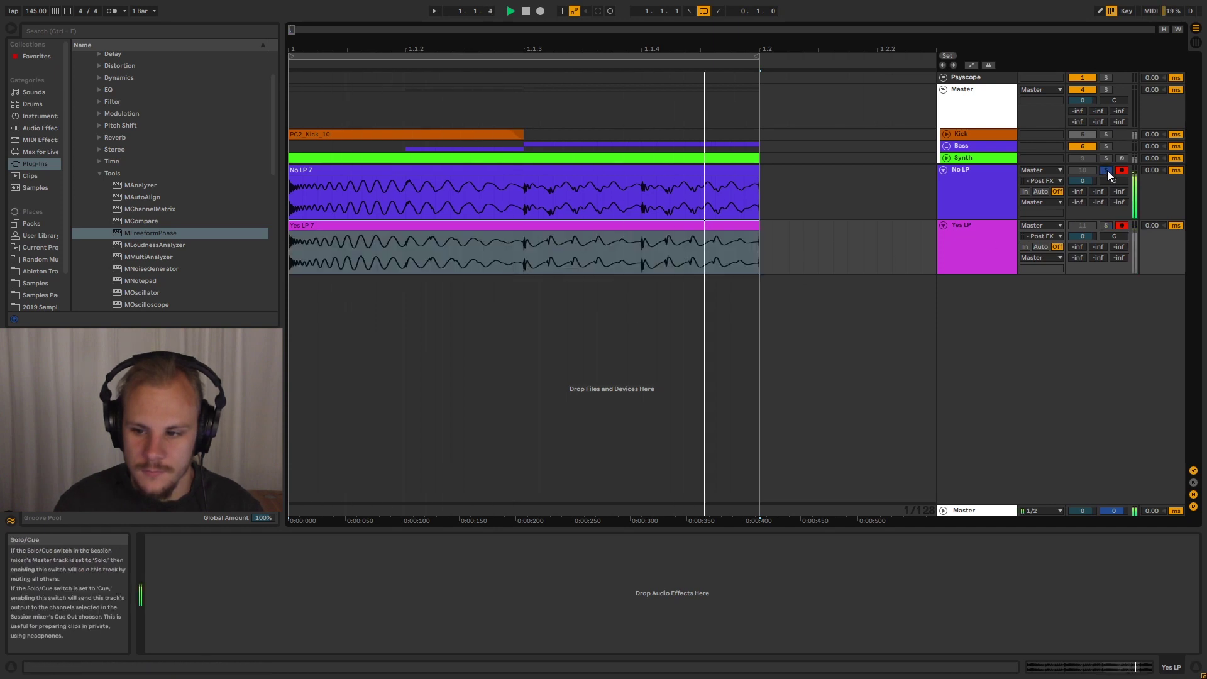
left_click(1107, 225)
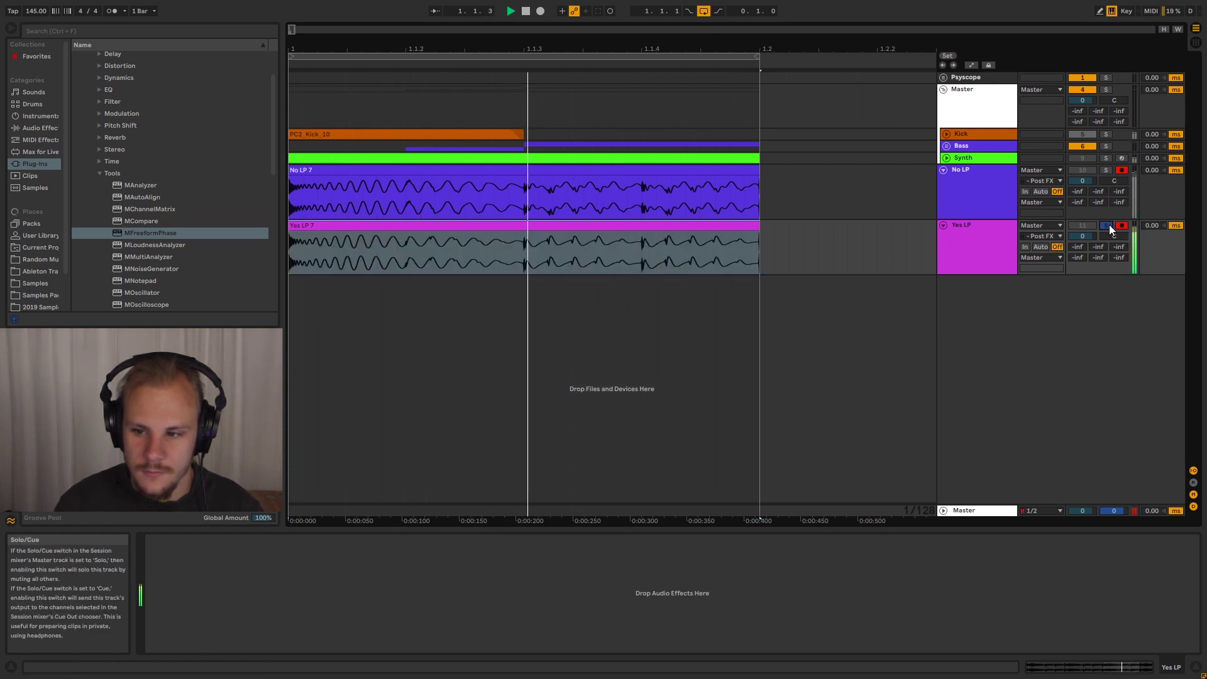
left_click(1108, 171)
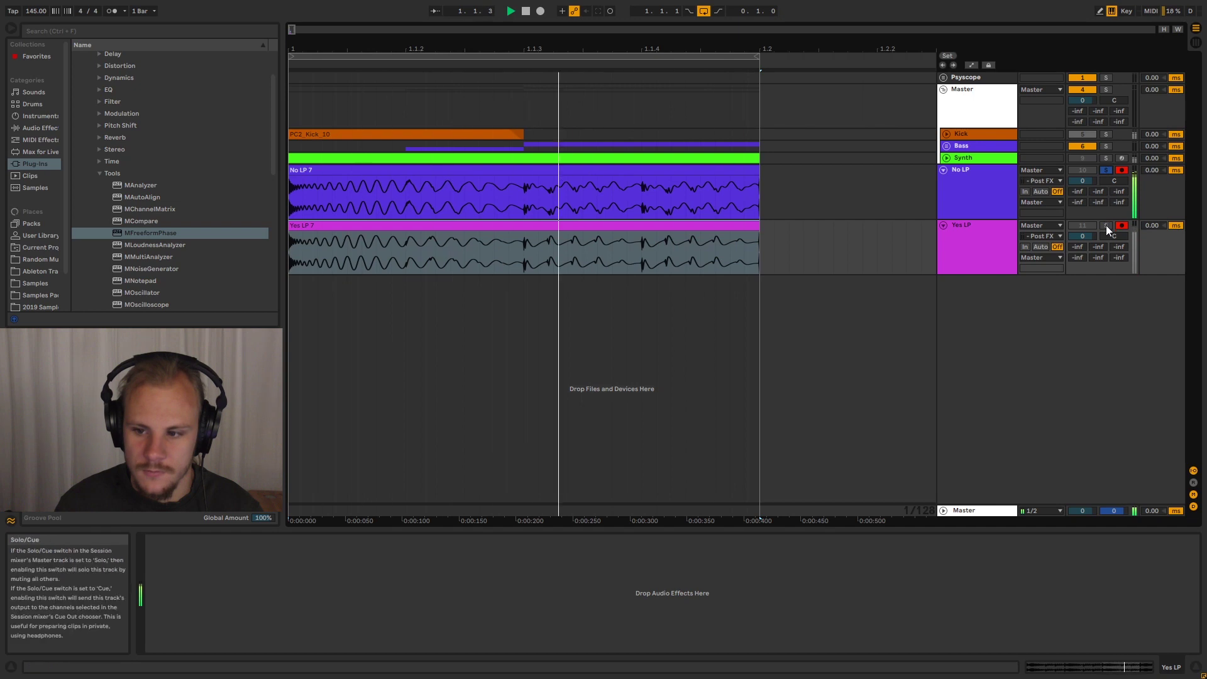
left_click(1106, 225)
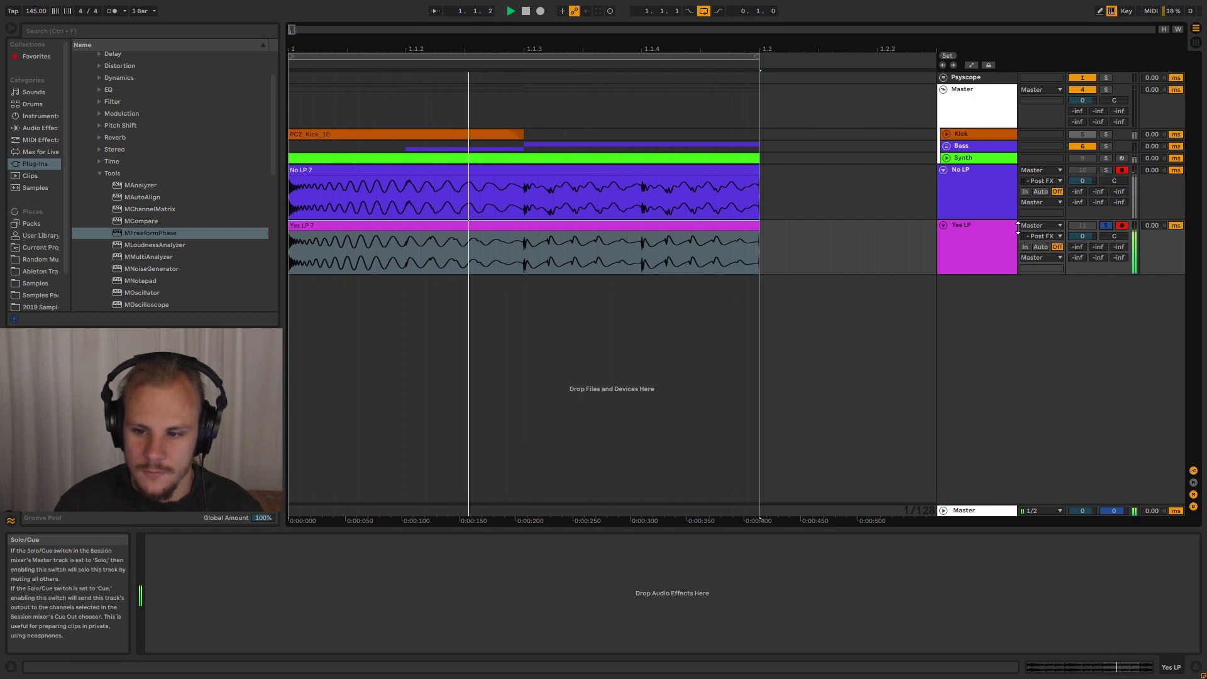
left_click(983, 242)
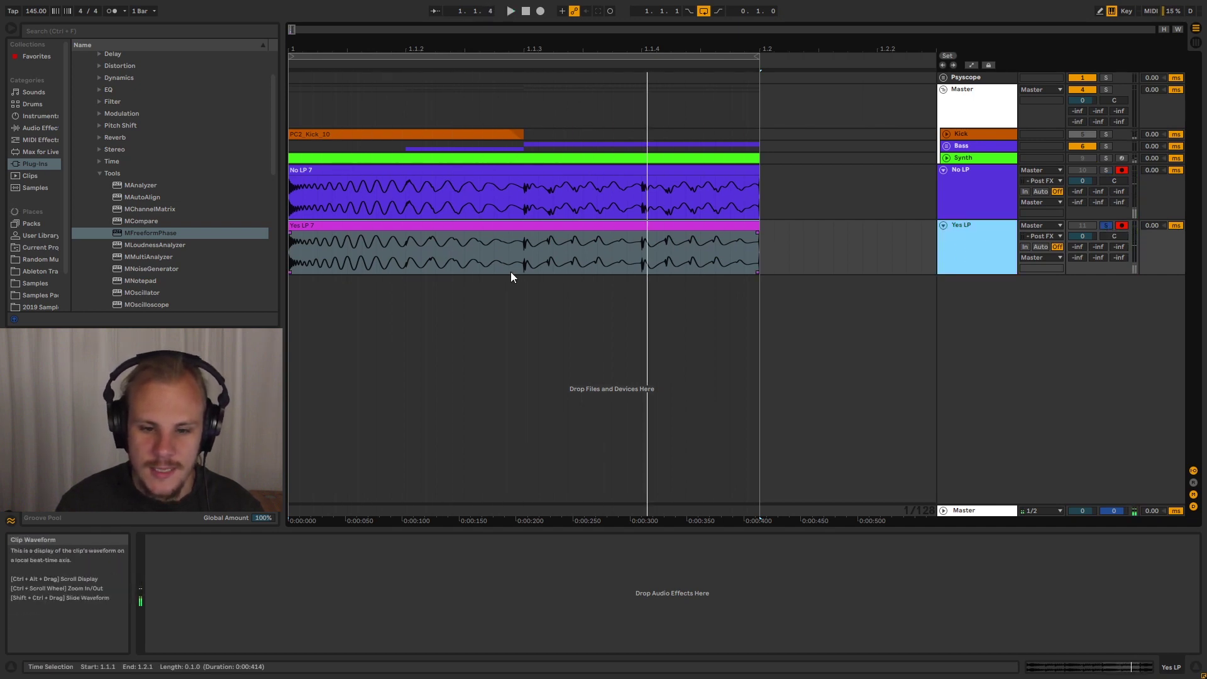
Step: Compare the bass note's waveform between 1.1.2 and 1.1.3 in the No LP and Yes LP recordings
left_click_drag(531, 54, 531, 104)
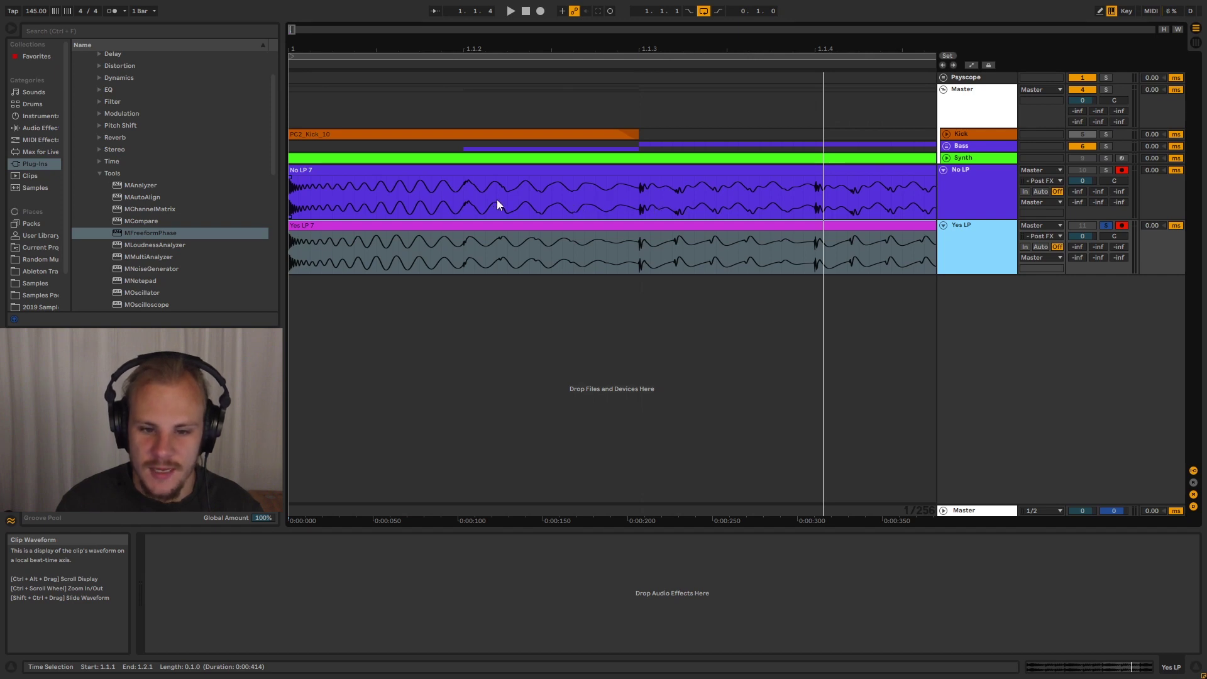
left_click_drag(452, 204, 639, 201)
left_click(446, 204, "shift")
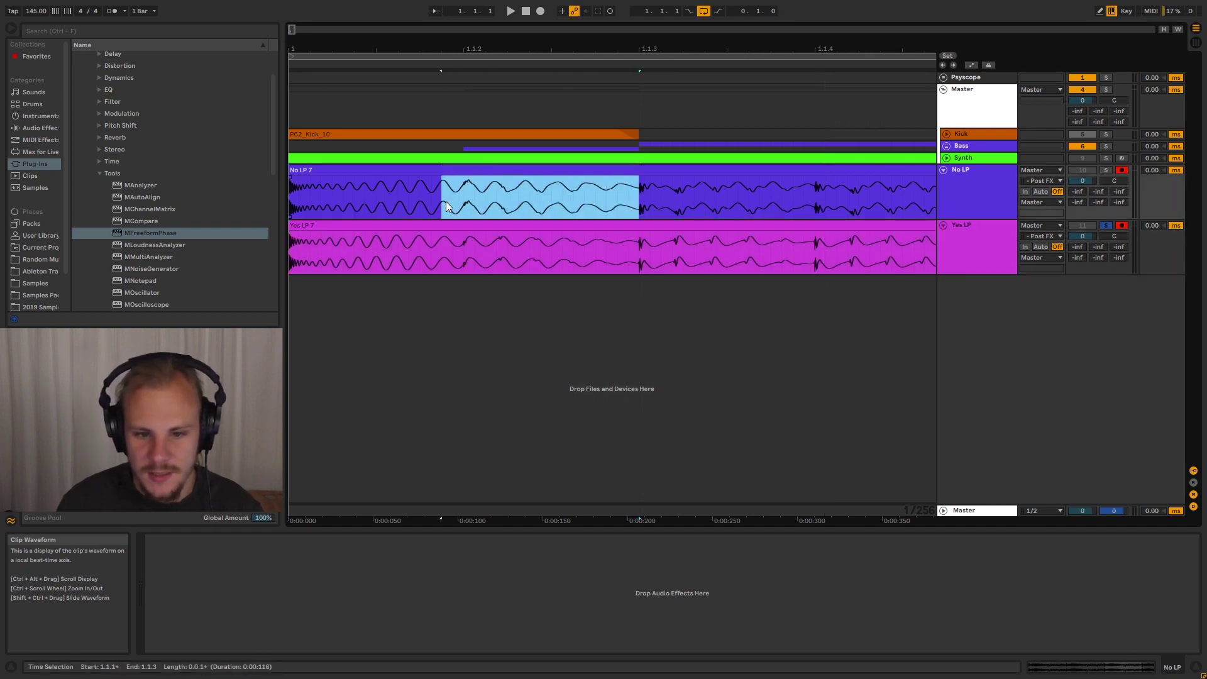
left_click(465, 202, "shift")
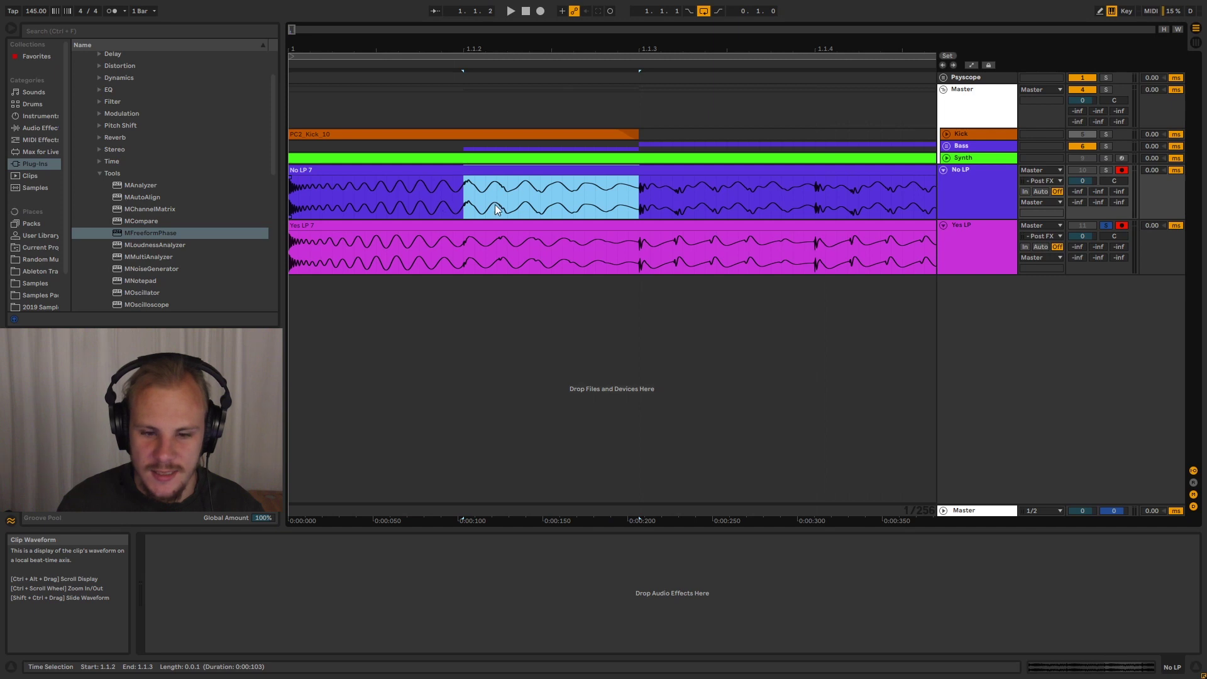
left_click(475, 245)
left_click_drag(496, 252, 615, 257)
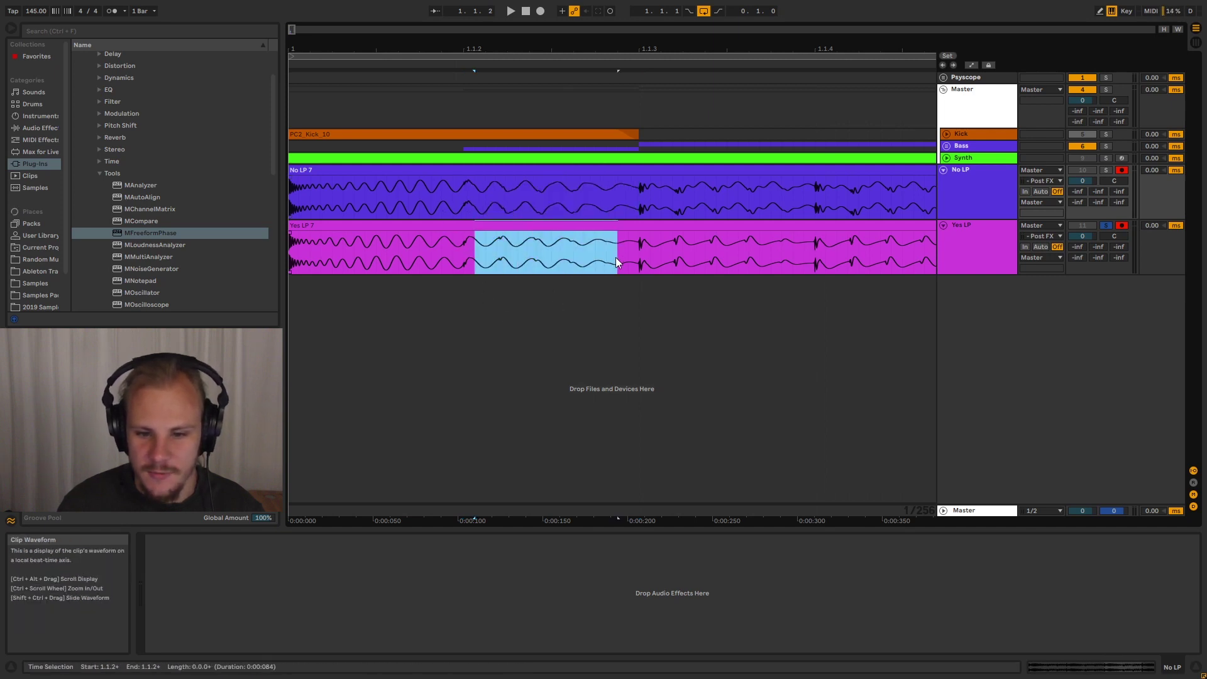
left_click(616, 257)
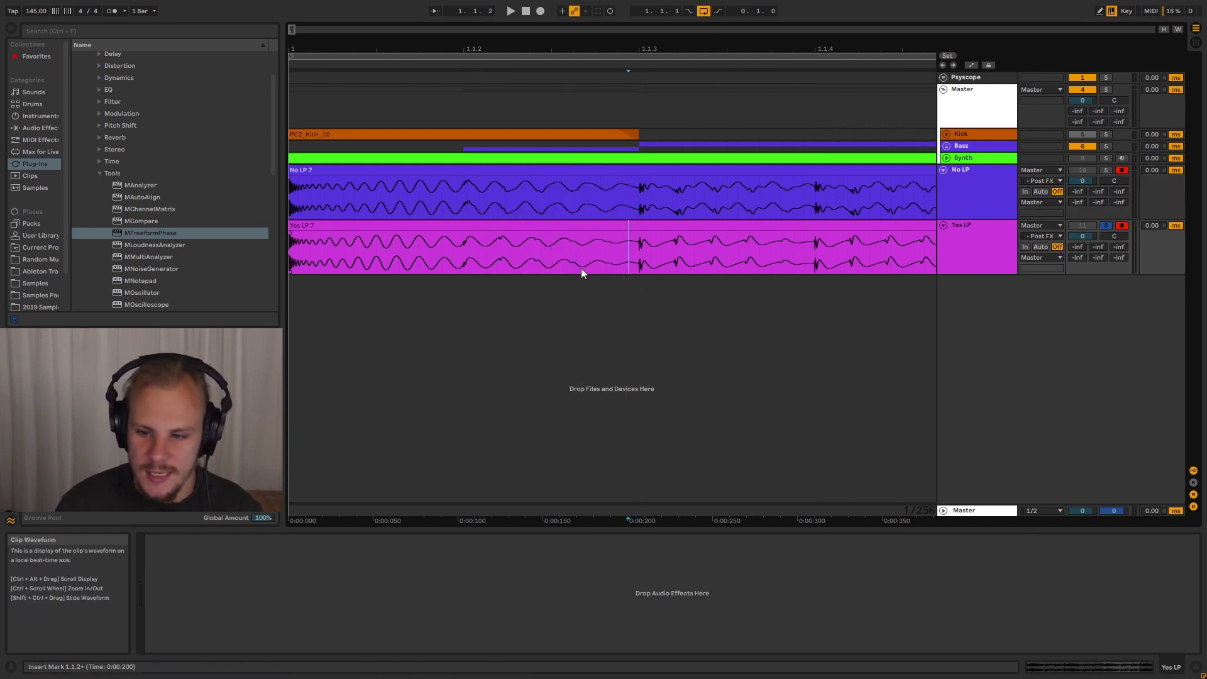
left_click(968, 257)
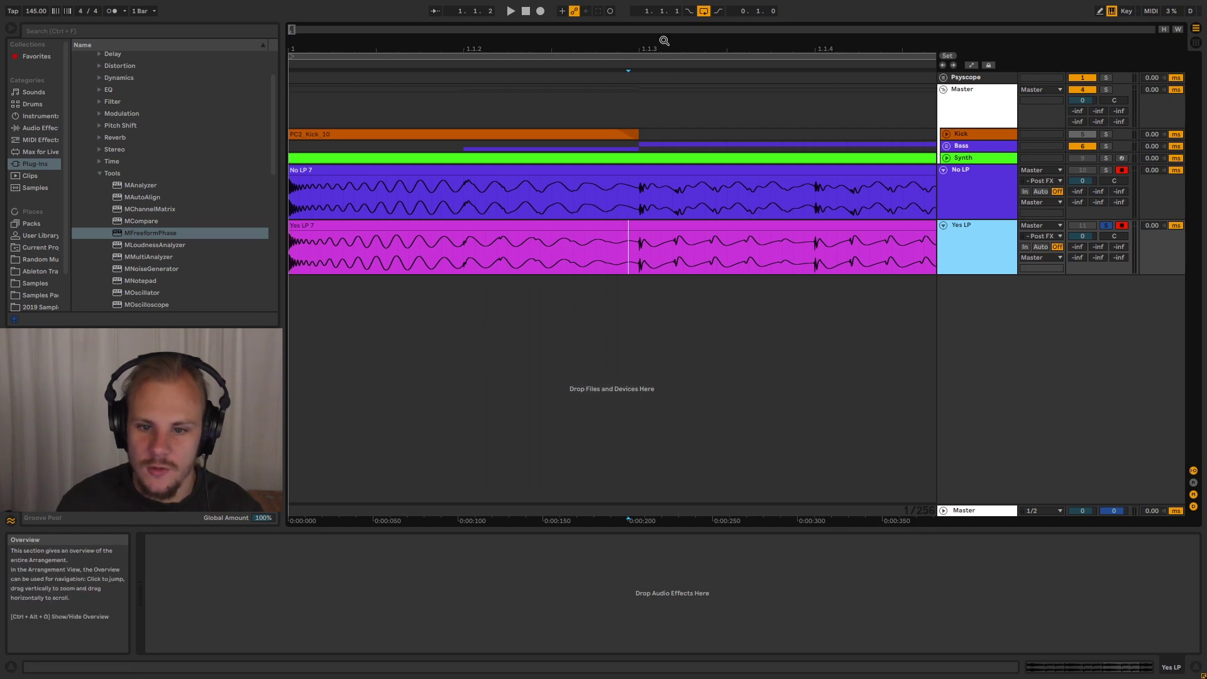
Step: Collapse the No LP and Yes LP tracks, and expand the Bass group and its Offbeat track
left_click_drag(660, 39, 458, 39)
left_click(449, 158)
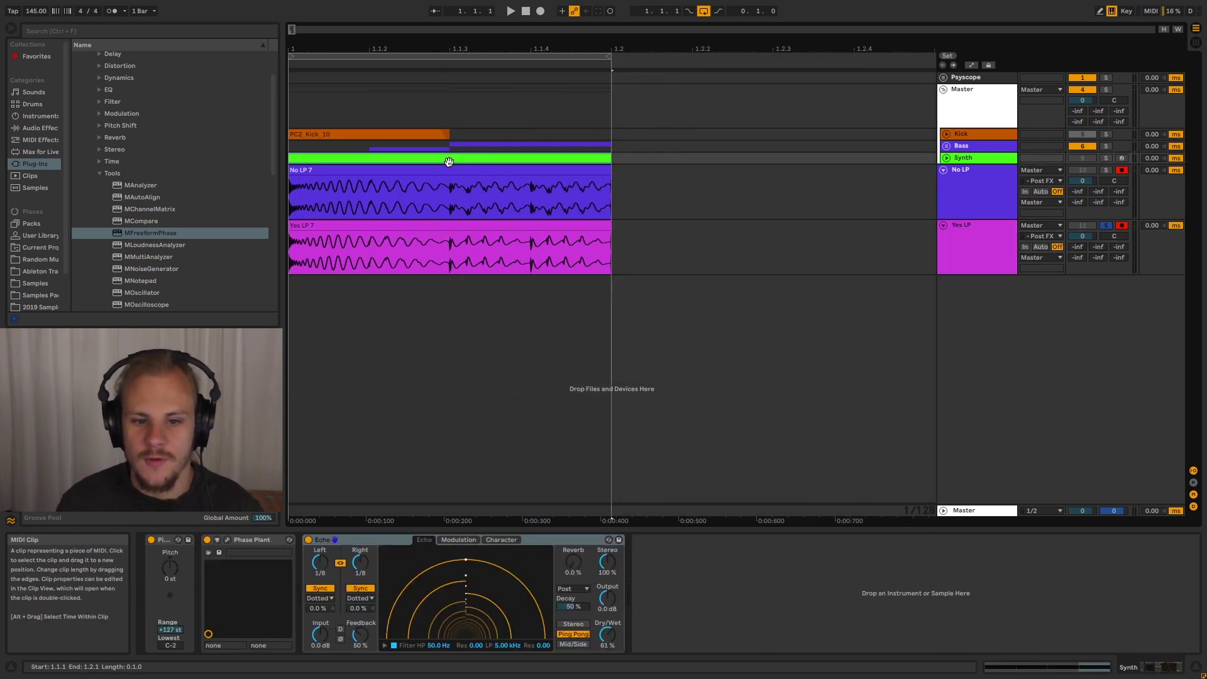
left_click(443, 169)
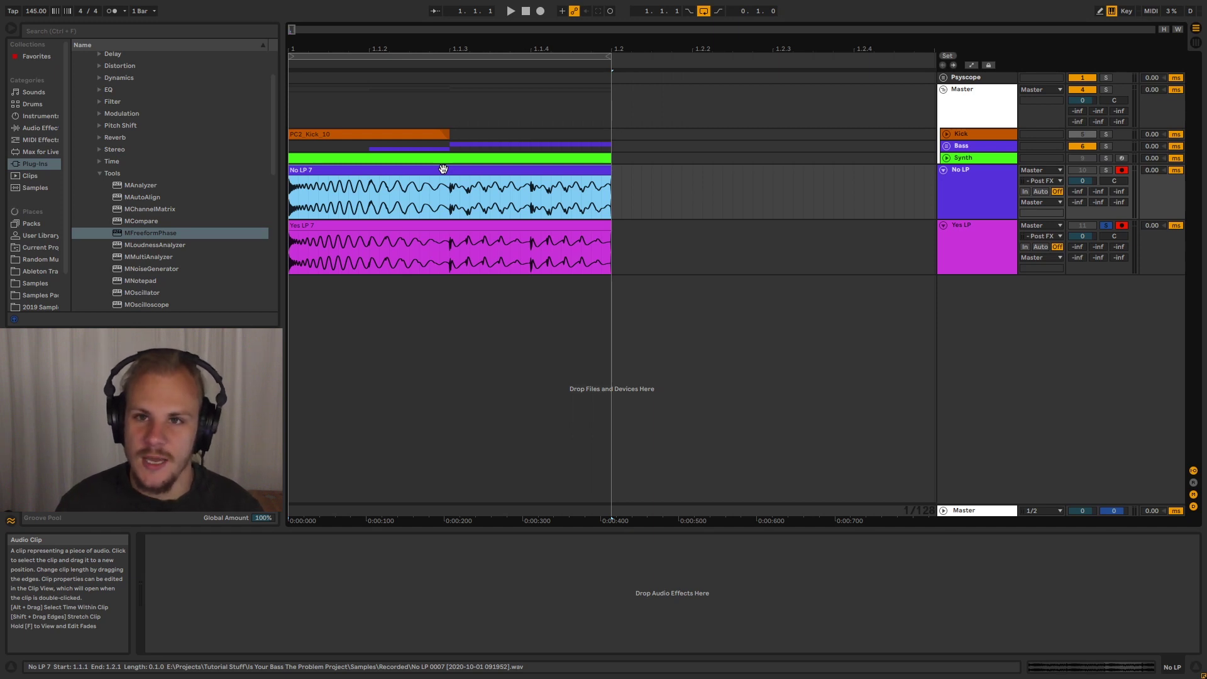
left_click(944, 171)
left_click(944, 183)
left_click(946, 146)
left_click(966, 176)
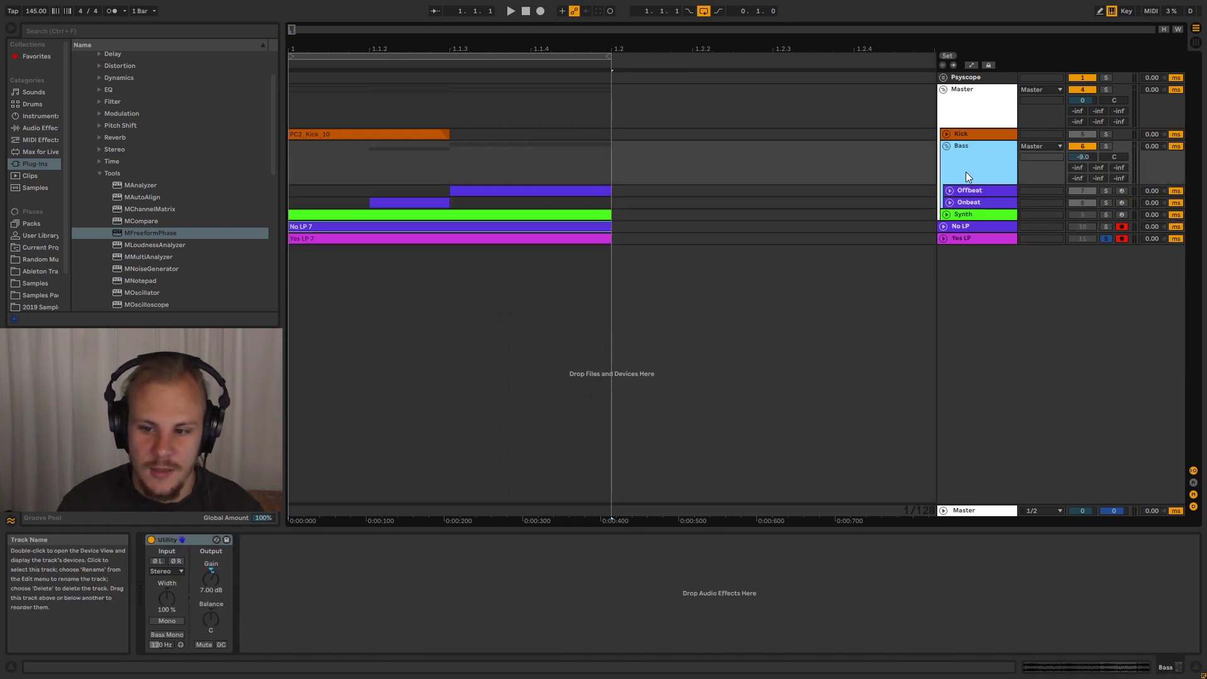
left_click(959, 201)
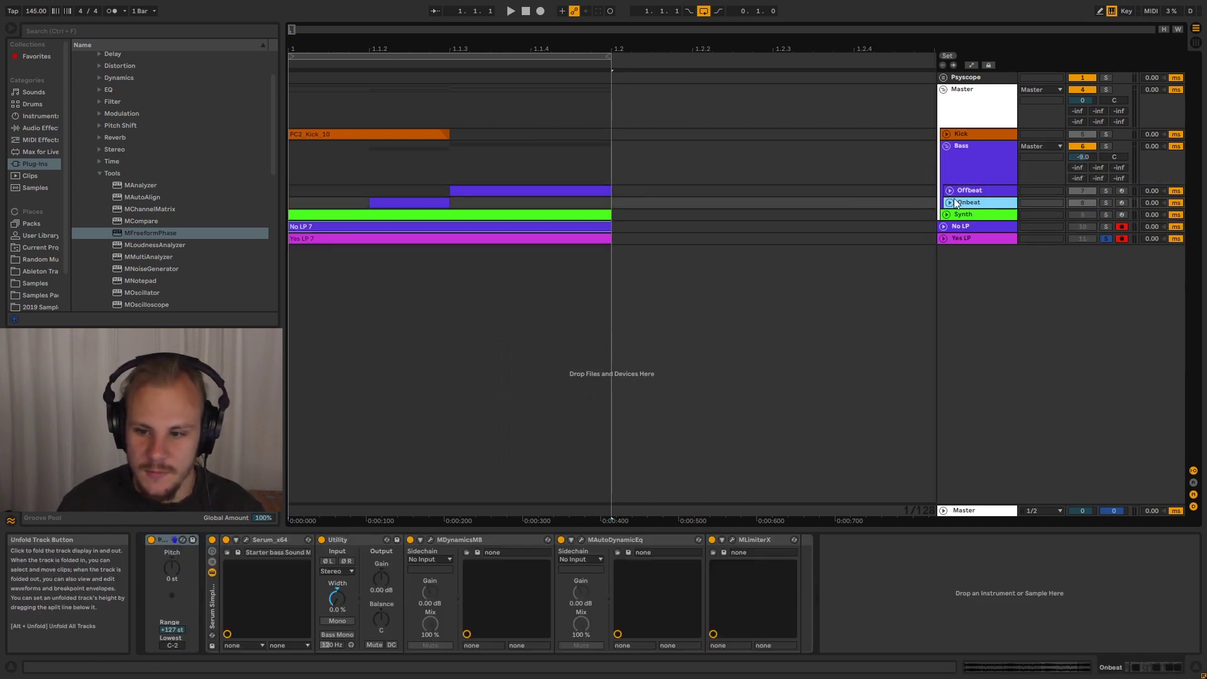
left_click(949, 190)
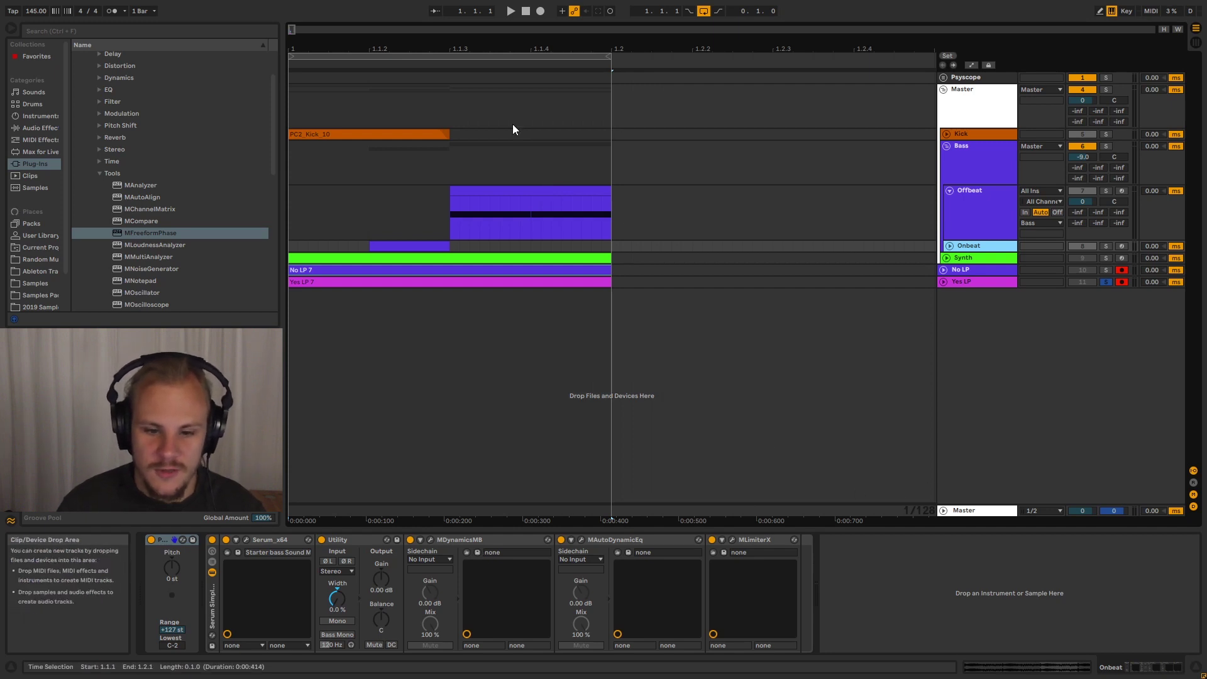
Step: Shorten both Offbeat bass notes to about five-eighths of a sixteenth note, and examine the gaps after them
double_click(565, 228)
left_click_drag(676, 596, 858, 573)
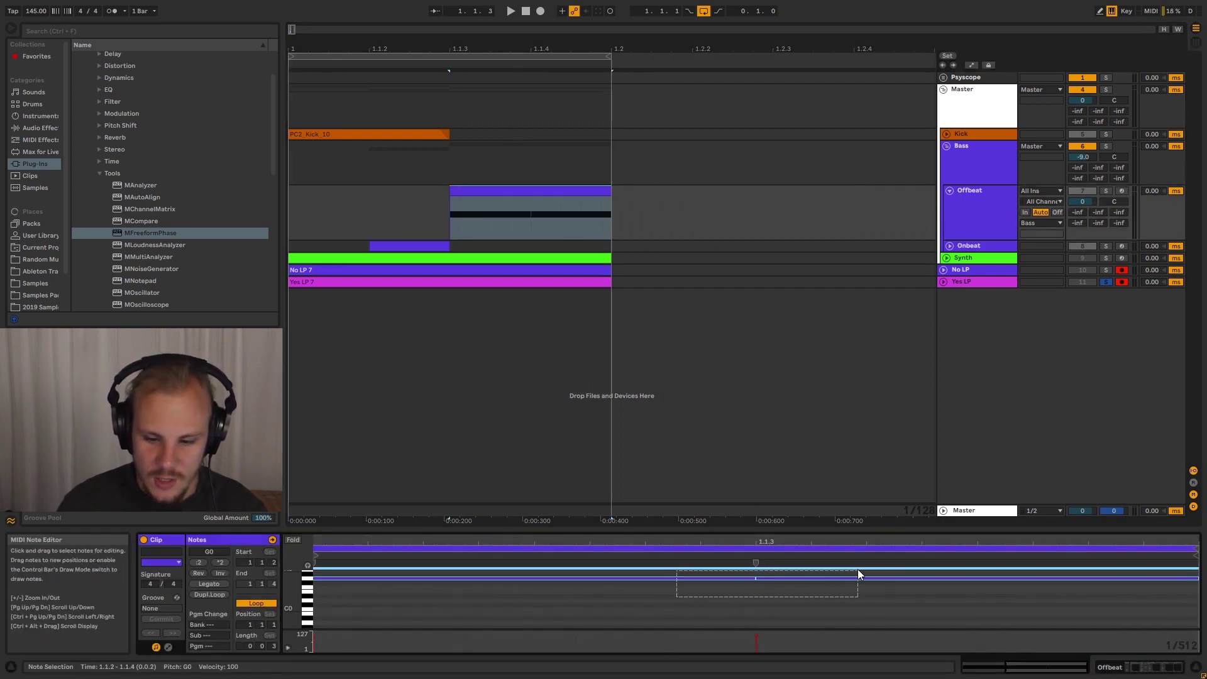
left_click_drag(754, 578, 589, 583)
left_click(770, 589)
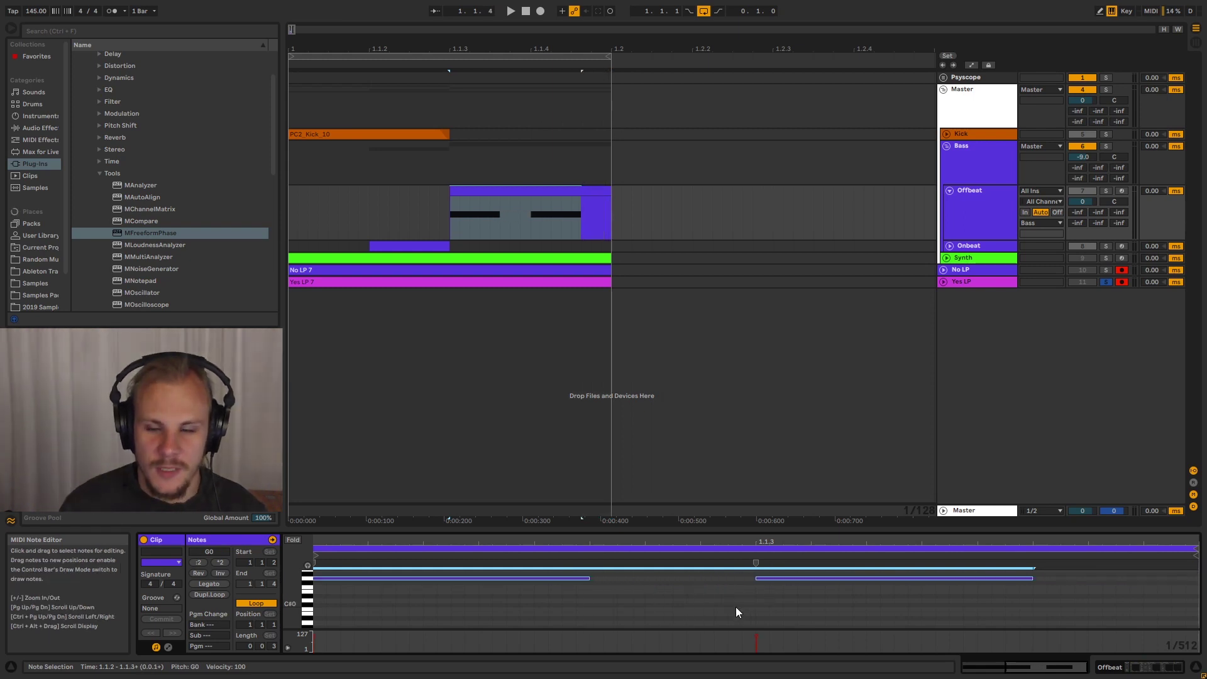
left_click_drag(502, 221, 600, 224)
left_click(521, 221)
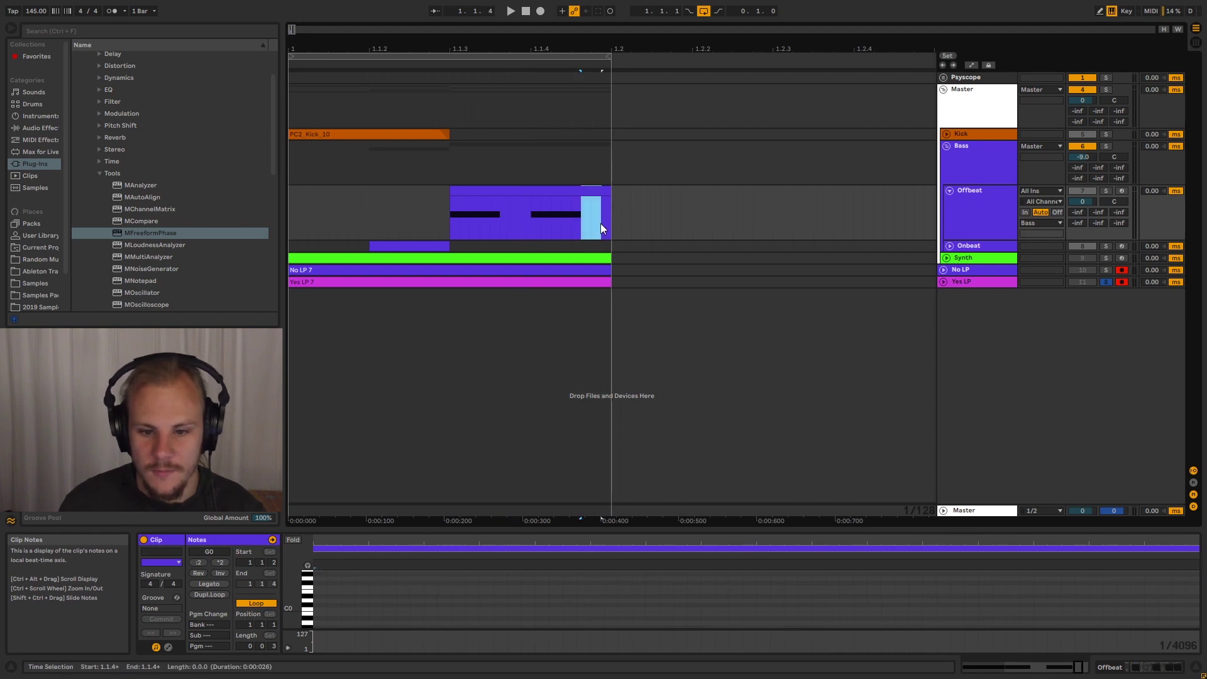
left_click(601, 224)
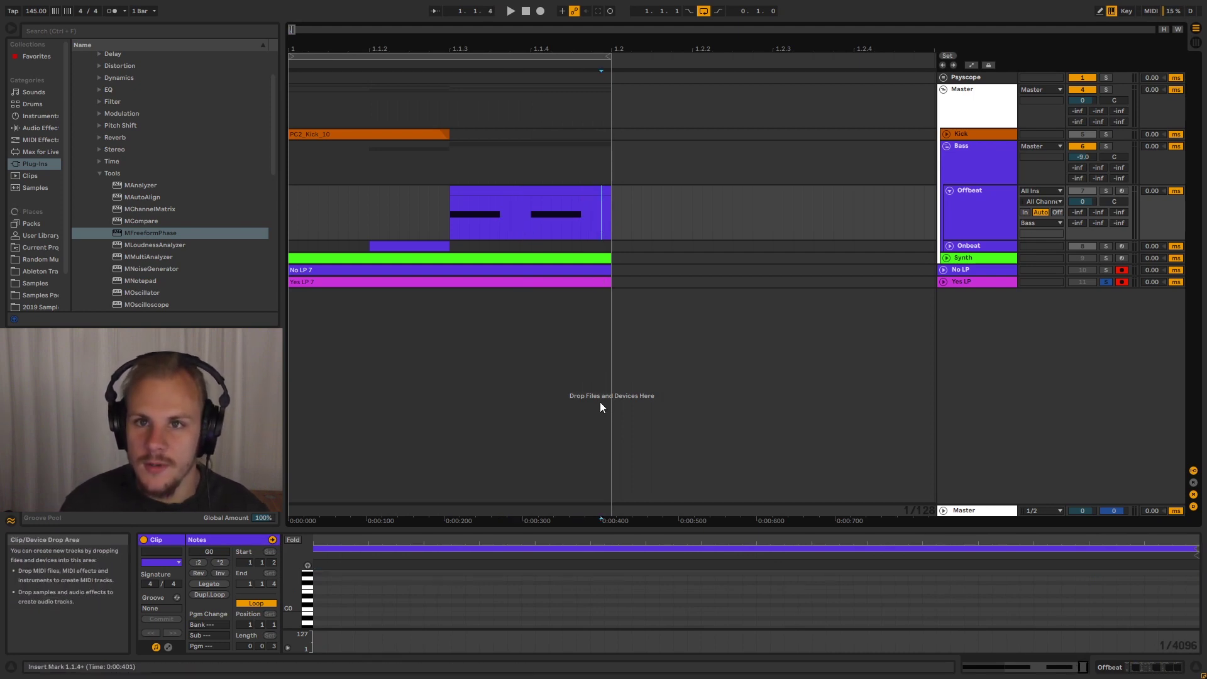
Step: Set both Offbeat bass notes to about seven-eighths of a sixteenth note, leaving a short gap after each
double_click(589, 199)
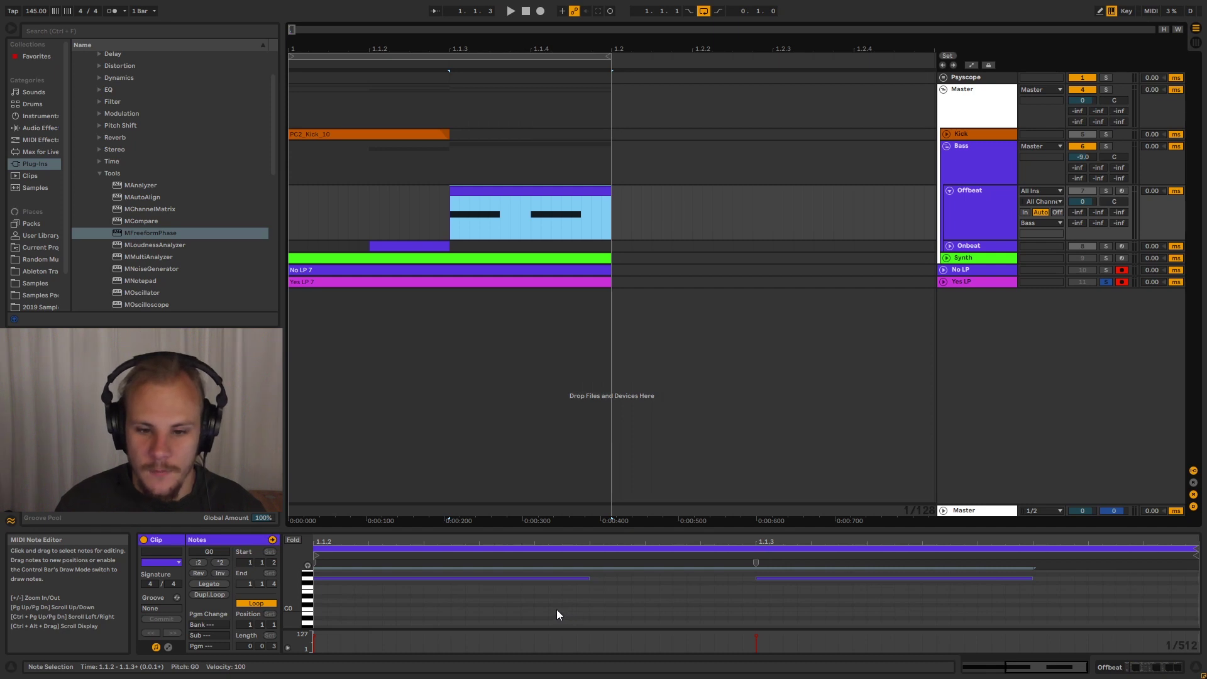
left_click_drag(556, 609, 942, 575)
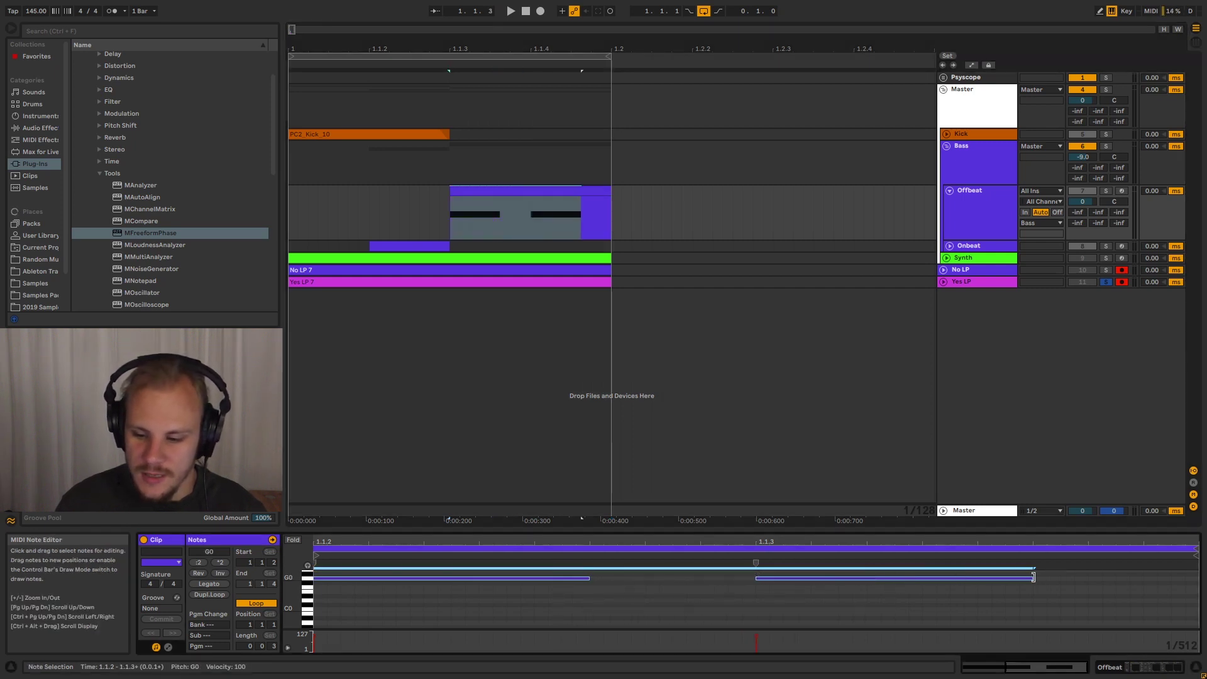
left_click_drag(1033, 577, 1142, 578)
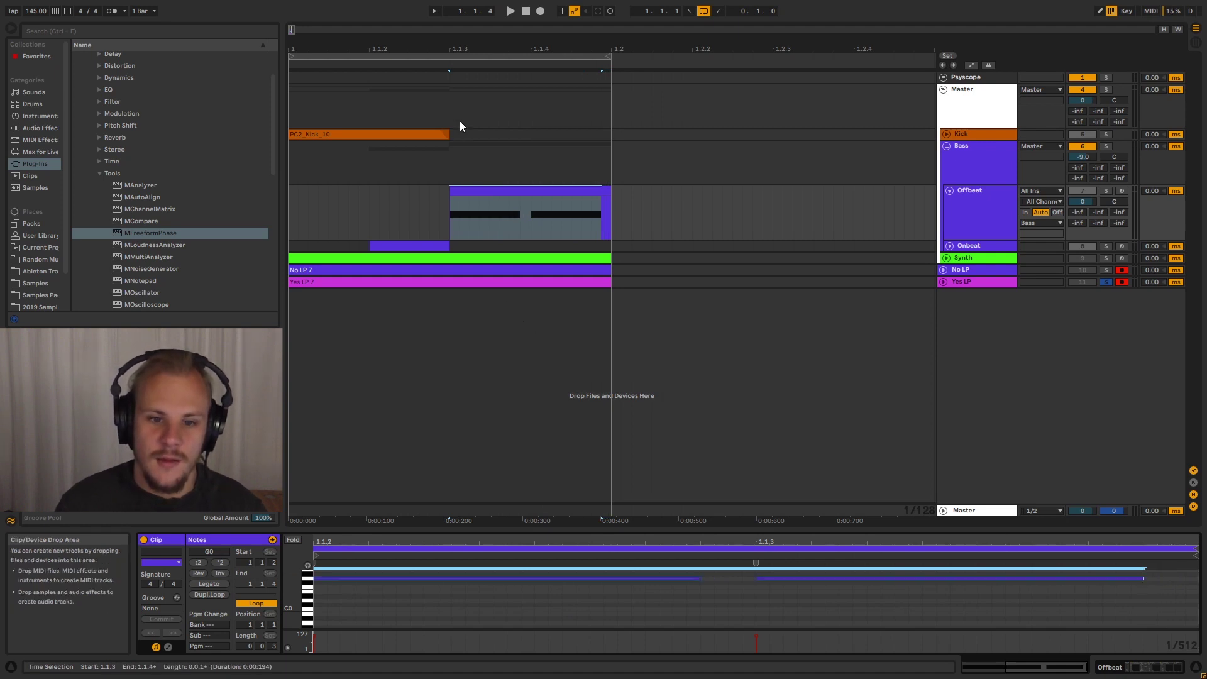
Step: Freeze the Offbeat bass track and flatten it to audio
left_click_drag(359, 49, 361, 126)
left_click(994, 219)
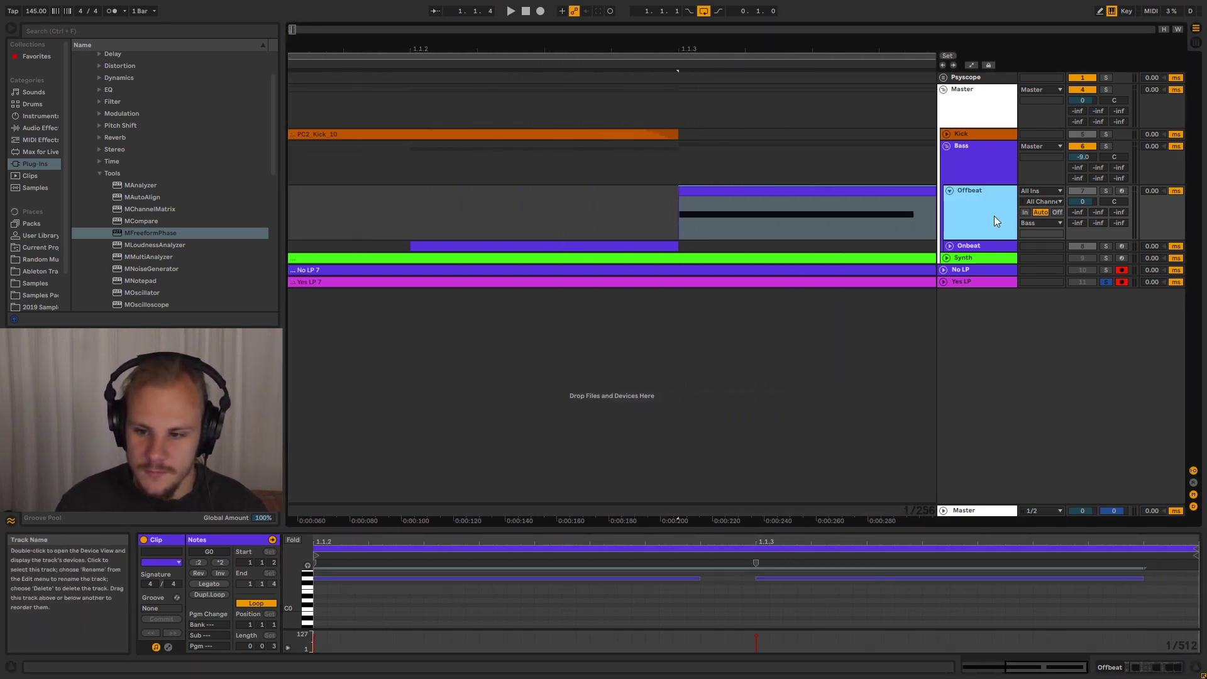
scroll(670, 107, "right", 3)
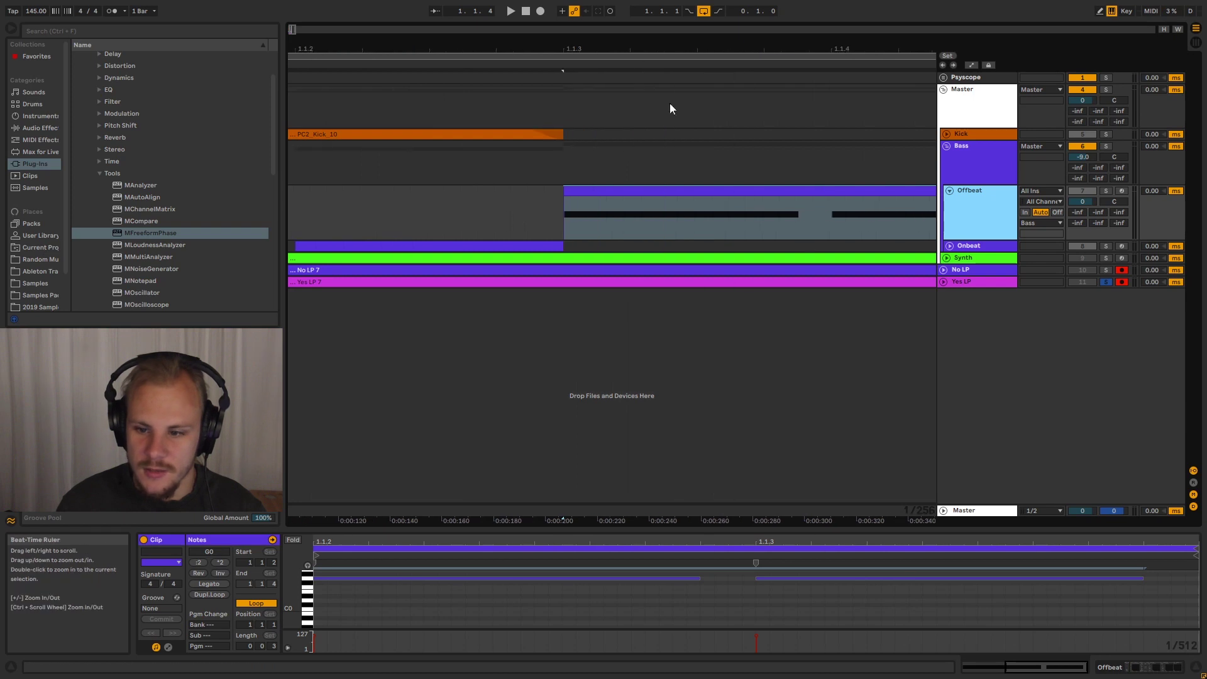
right_click(995, 212)
left_click(1040, 286)
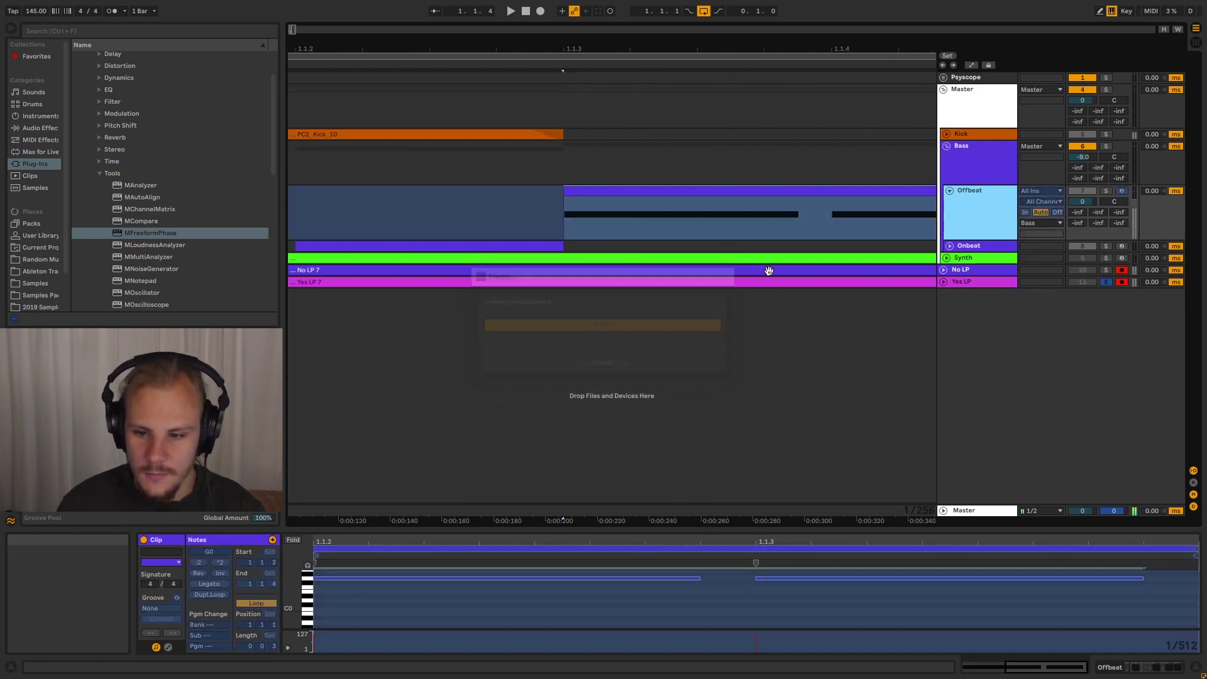
right_click(985, 231)
left_click(1008, 311)
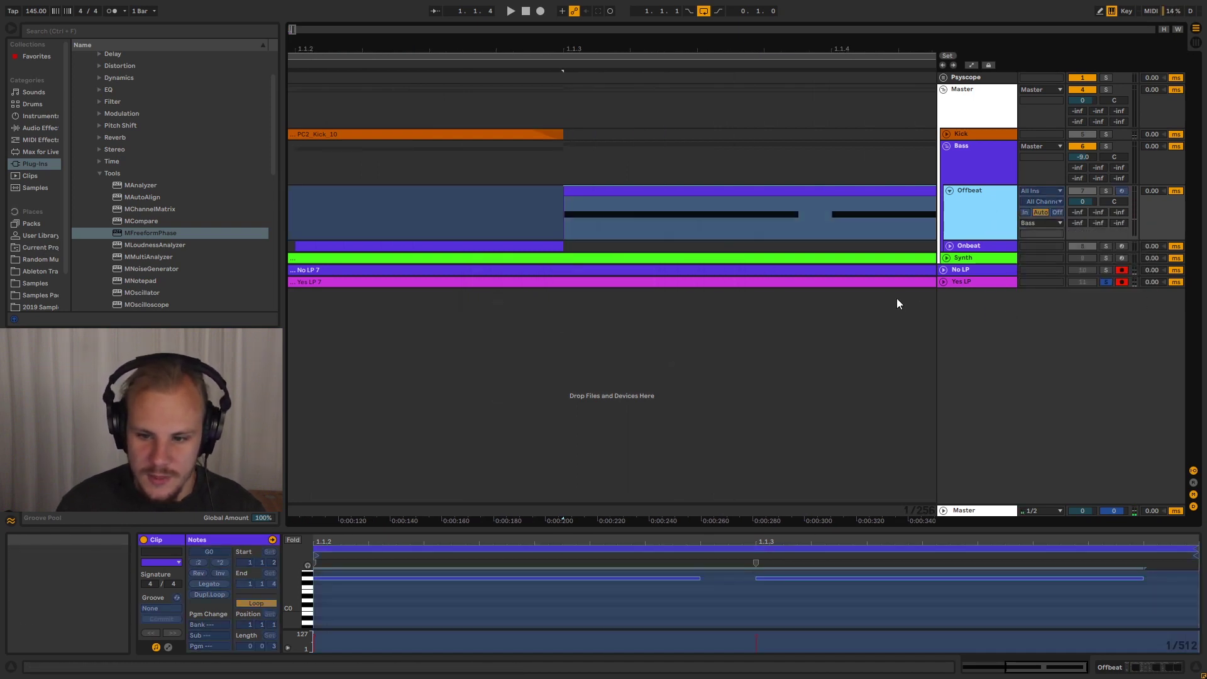
Step: Cut about 6 ms out of the Offbeat audio just before 1.1.4 to leave a gap, and collapse the track
left_click_drag(831, 213, 812, 212)
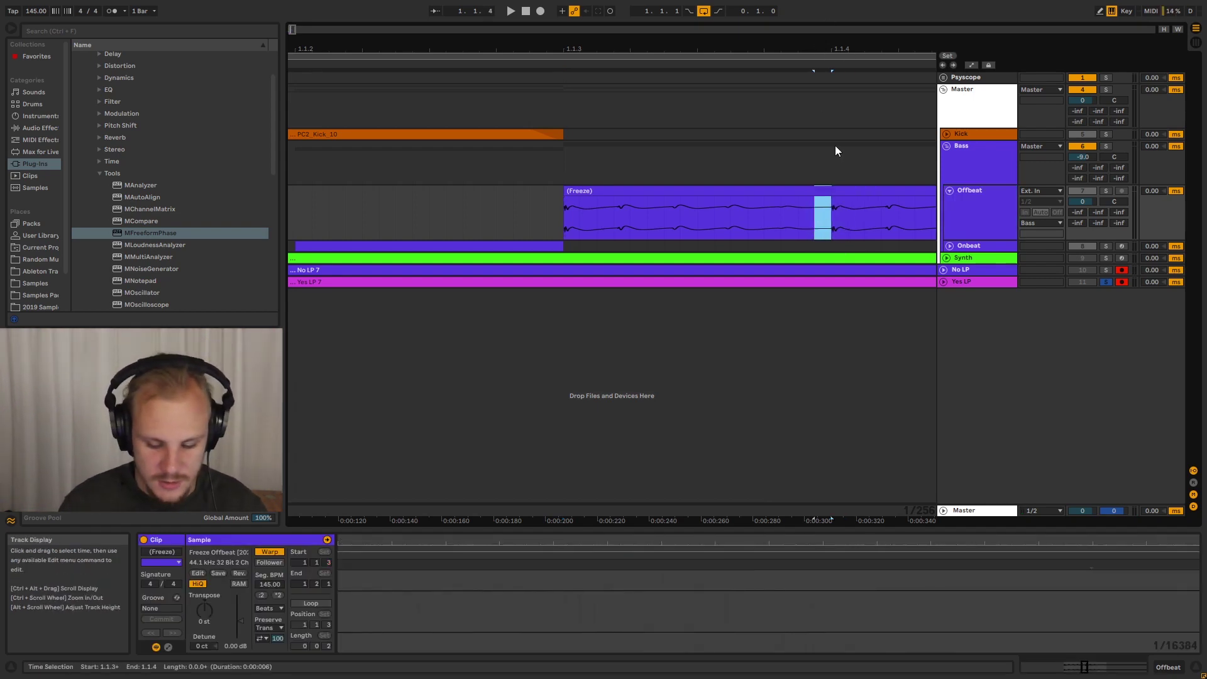
key("Delete")
left_click(688, 206)
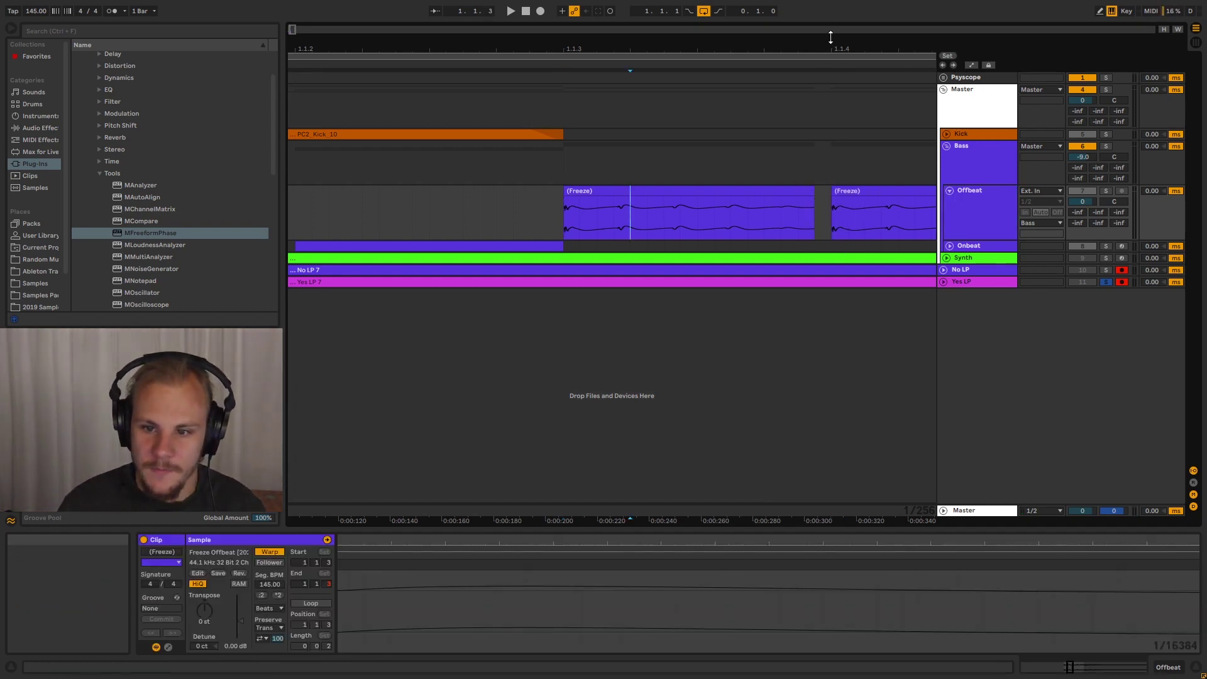
left_click_drag(629, 56, 812, 164)
left_click(840, 215)
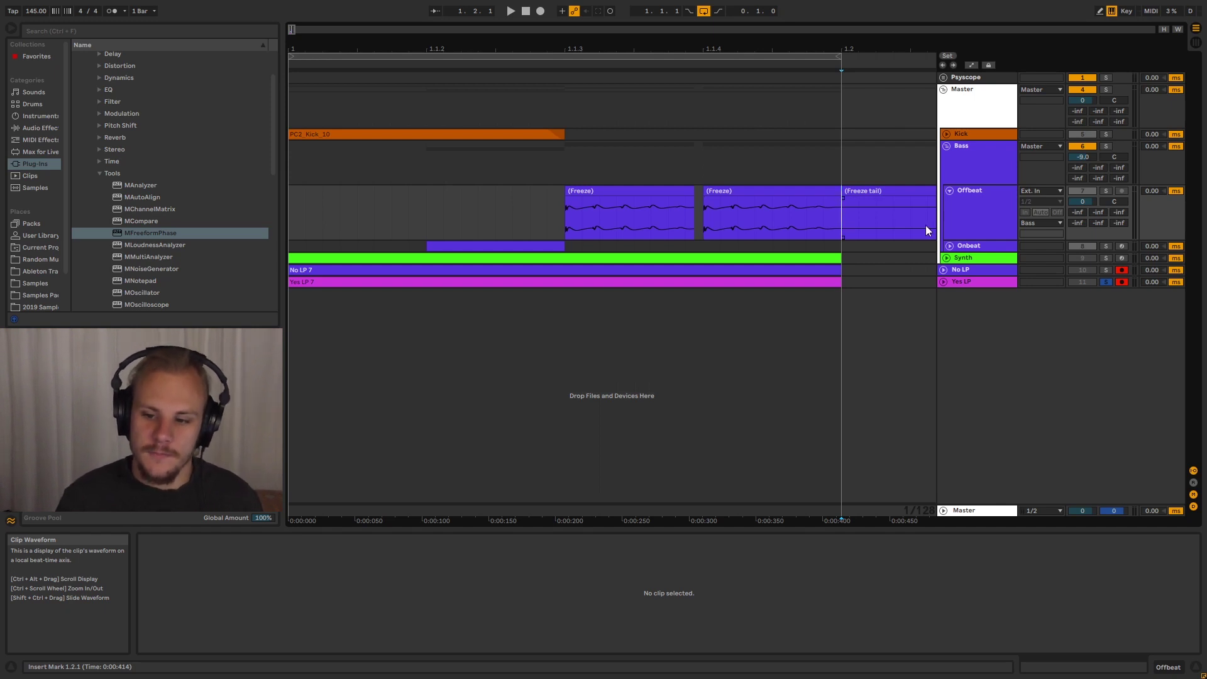
left_click(951, 195)
left_click(949, 190)
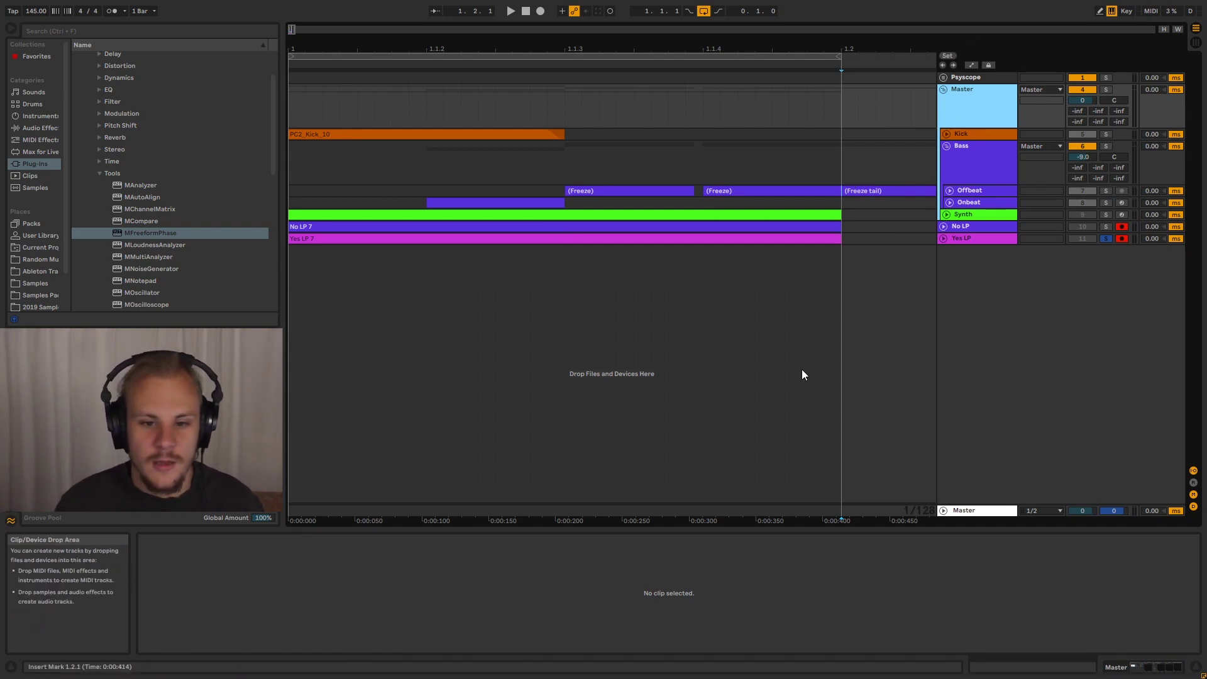
Step: Examine the Kick and Bass lanes between 1.1.2 and 1.1.4 against the gap in the Offbeat audio
left_click(983, 135)
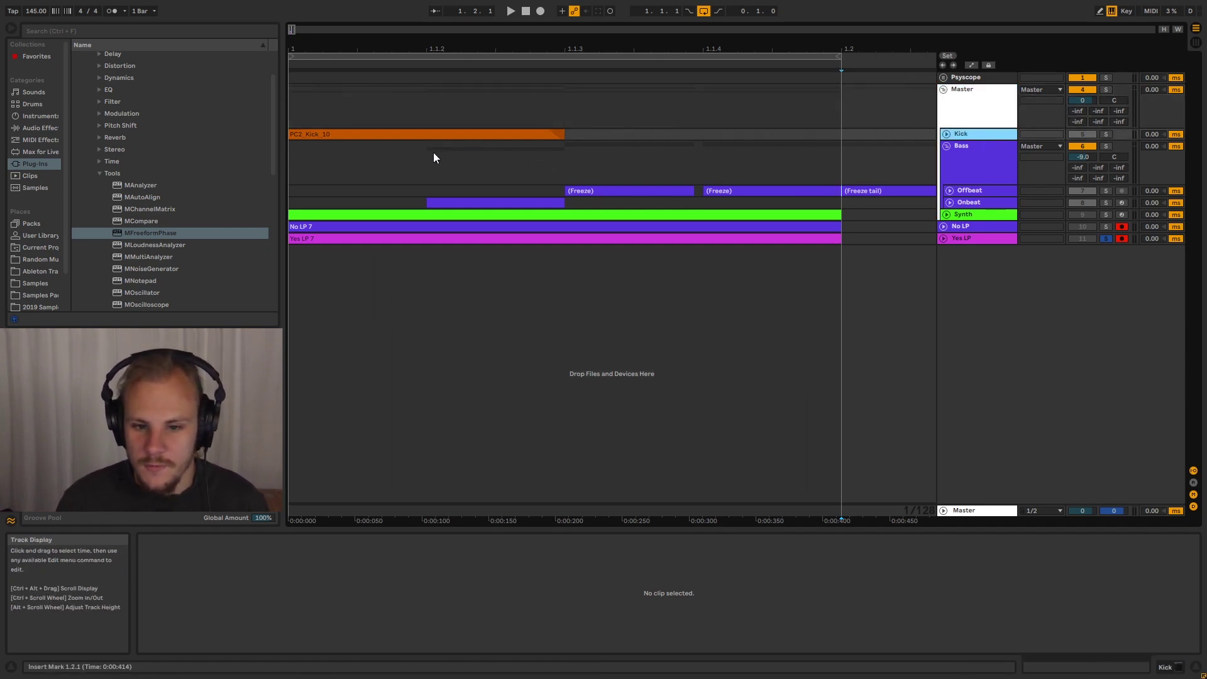
left_click_drag(430, 150, 646, 149)
left_click(685, 154)
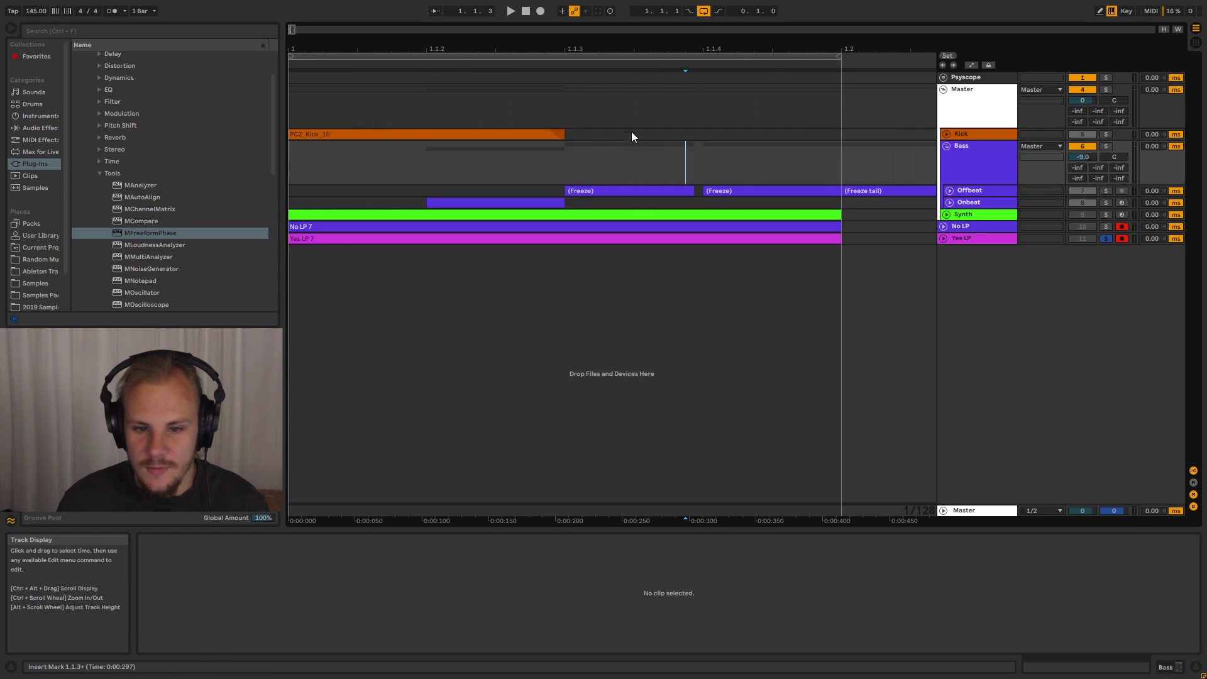
left_click_drag(568, 132, 695, 134)
left_click(695, 134)
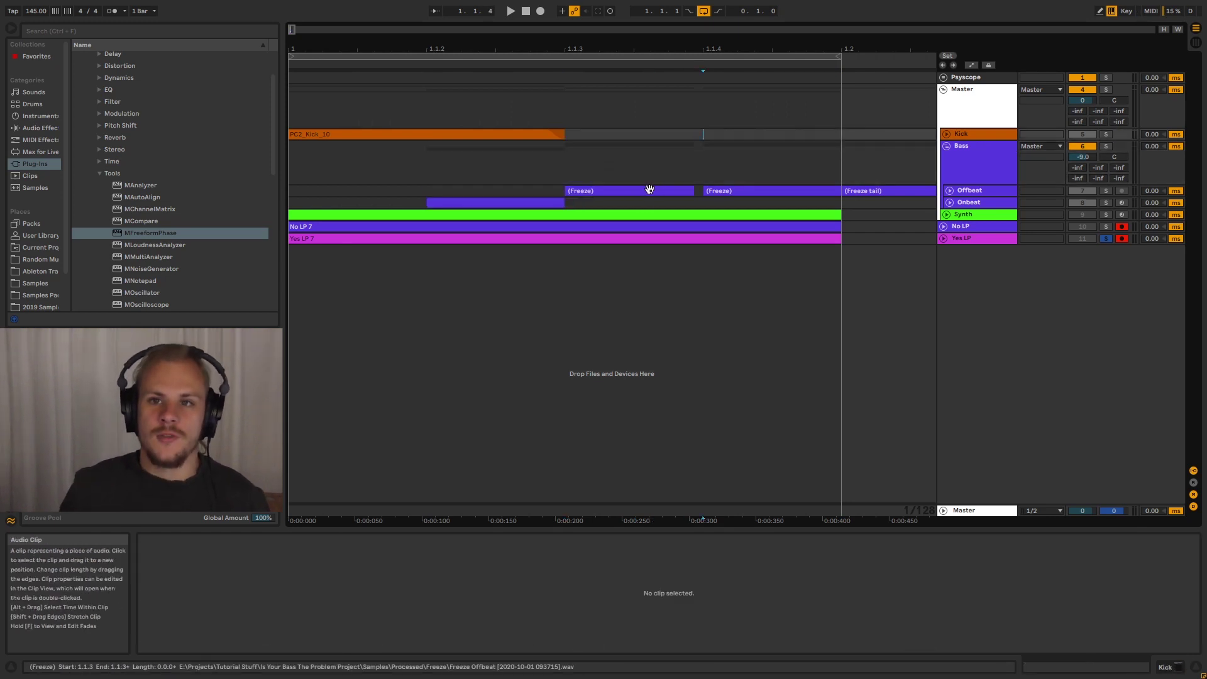